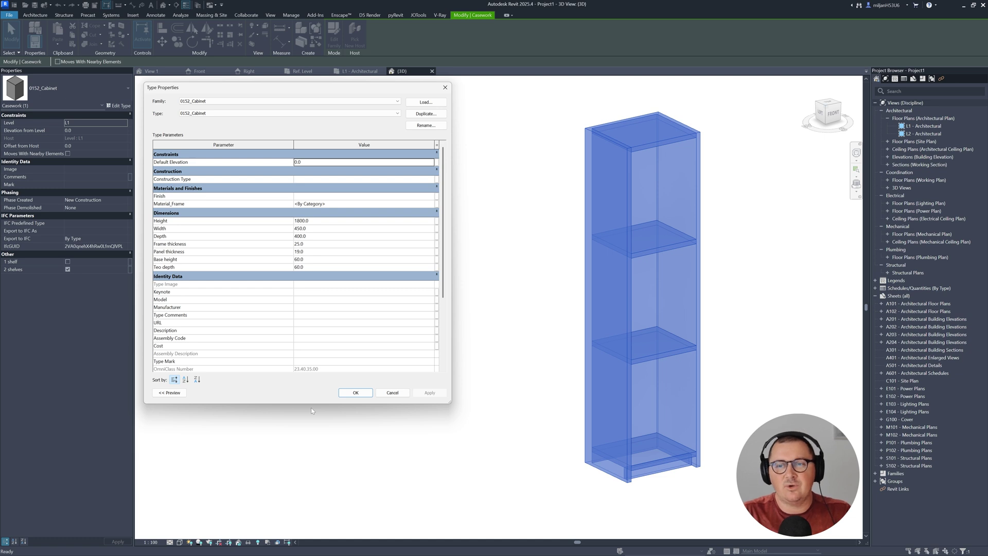
- Set the cabinet type's height to 1200, width to 600, depth to 600 and frame thickness to 18
{"action": "left_click", "coordinate": [313, 221]}
{"action": "type", "text": "1200"}
{"action": "key", "text": "Tab"}
{"action": "type", "text": "600"}
{"action": "key", "text": "Tab"}
{"action": "type", "text": "600"}
{"action": "key", "text": "Tab"}
{"action": "type", "text": "1"}
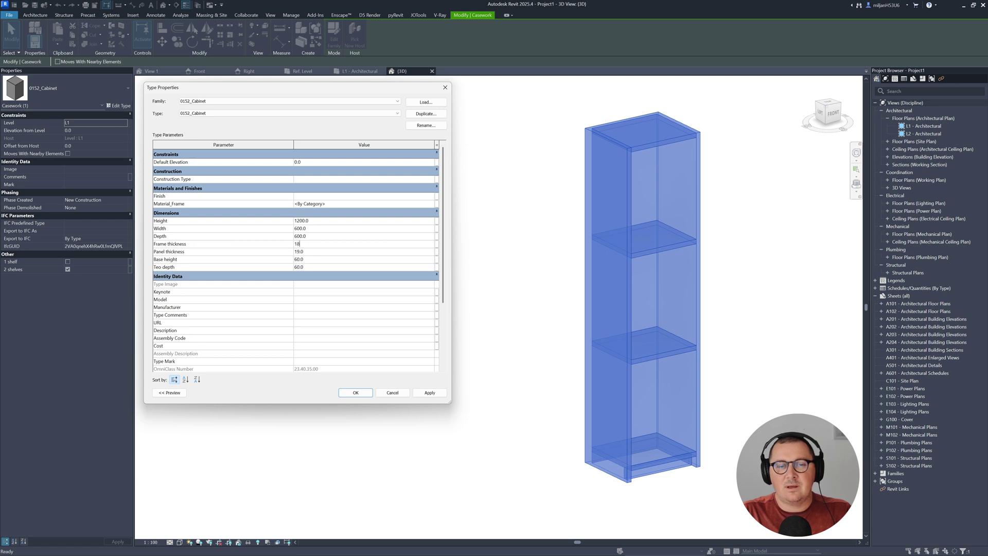
{"action": "left_click", "coordinate": [430, 392]}
{"action": "left_click", "coordinate": [356, 392]}
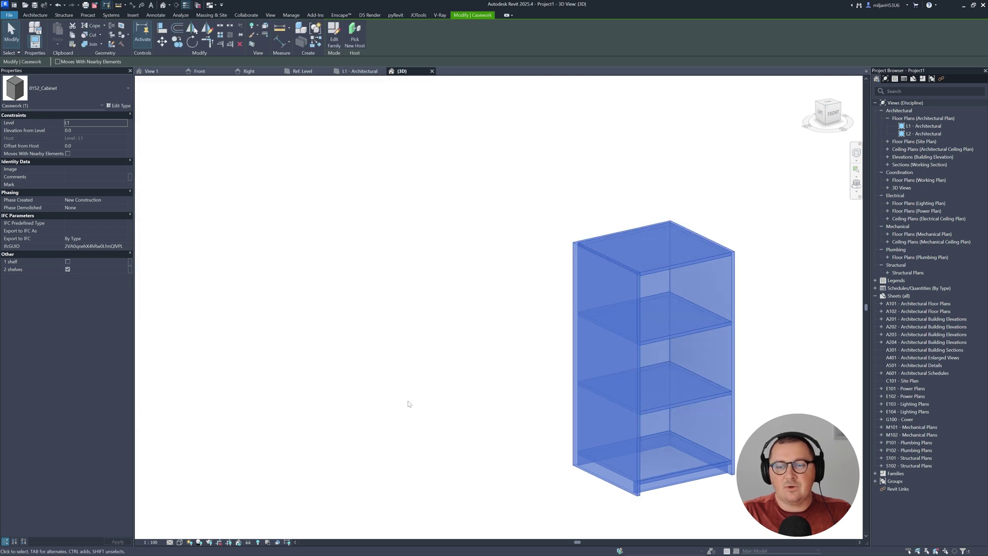
- Turn off both the 1 shelf and 2 shelves options of the placed cabinet
{"action": "left_click", "coordinate": [498, 412]}
{"action": "scroll", "coordinate": [498, 411], "scroll_direction": "up", "scroll_amount": 3}
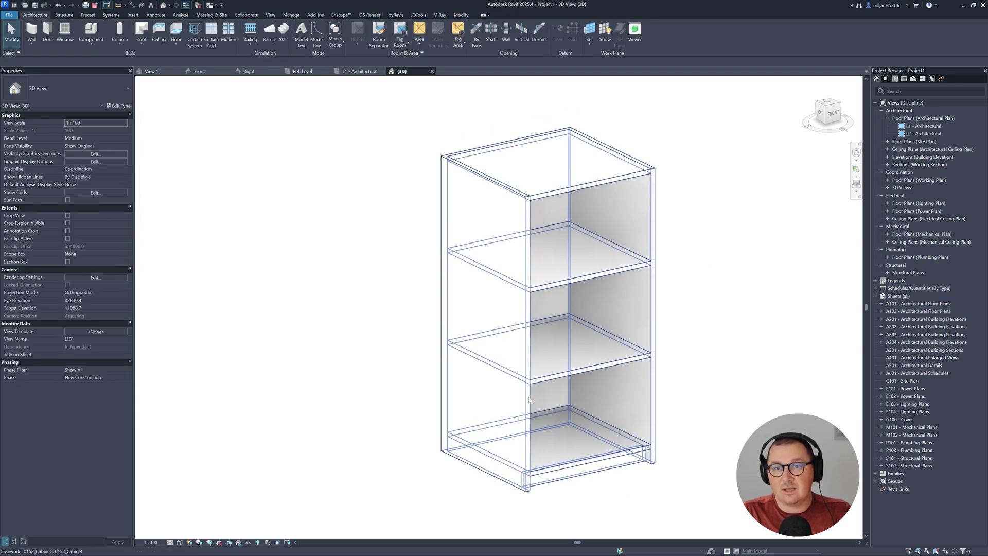
{"action": "left_click", "coordinate": [511, 363]}
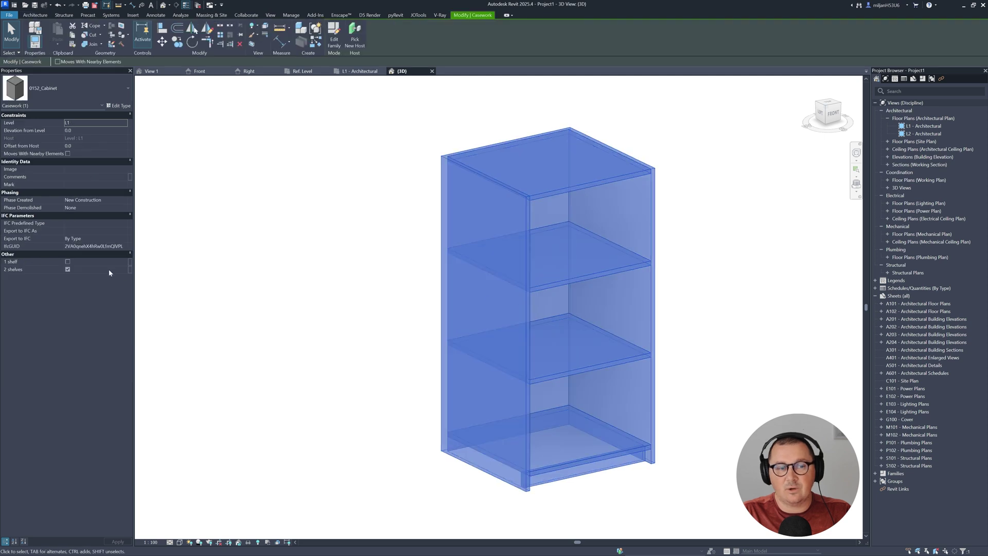
{"action": "left_click", "coordinate": [68, 262]}
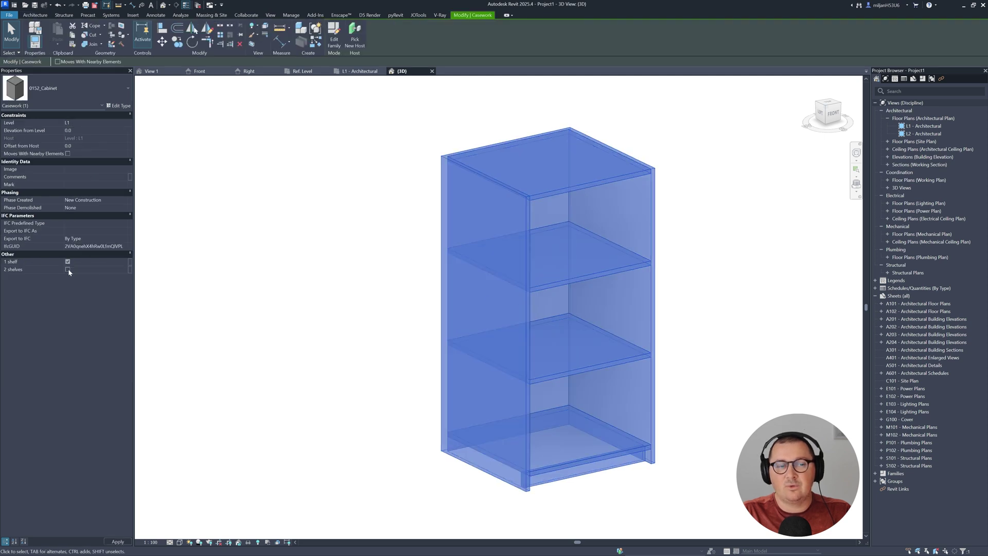
{"action": "left_click", "coordinate": [67, 269]}
{"action": "left_click", "coordinate": [67, 262]}
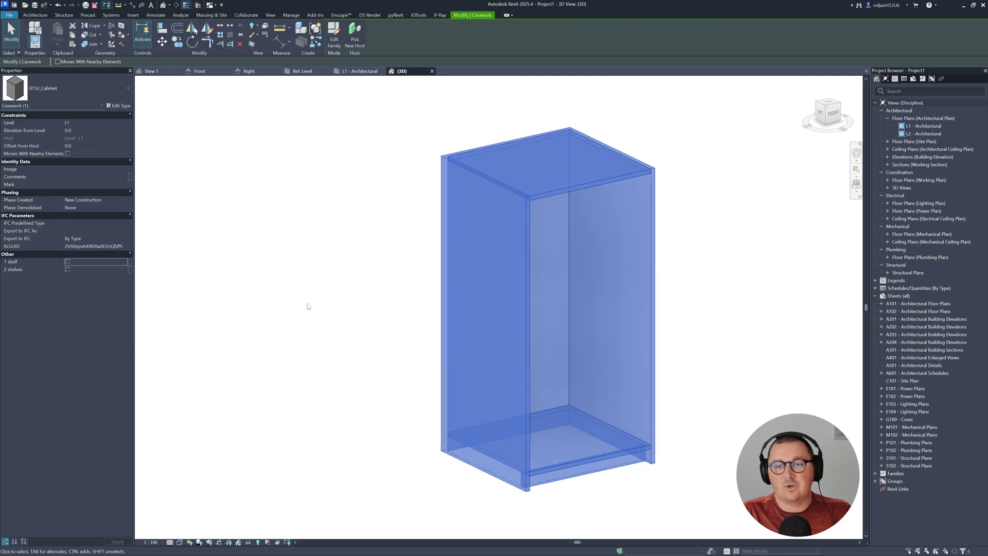
{"action": "left_click", "coordinate": [307, 307]}
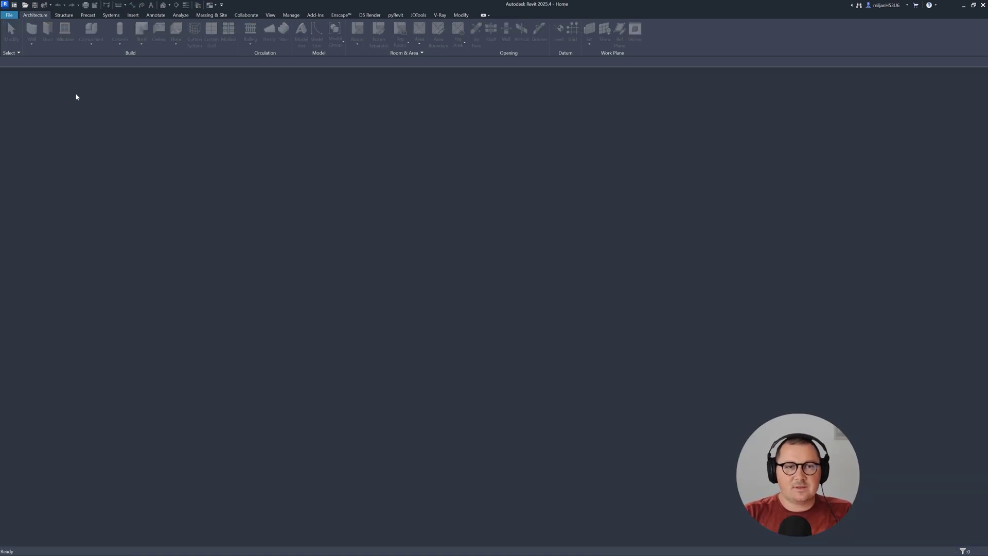
- Create a new family from the Metric Casework.rft template
{"action": "left_click", "coordinate": [10, 17]}
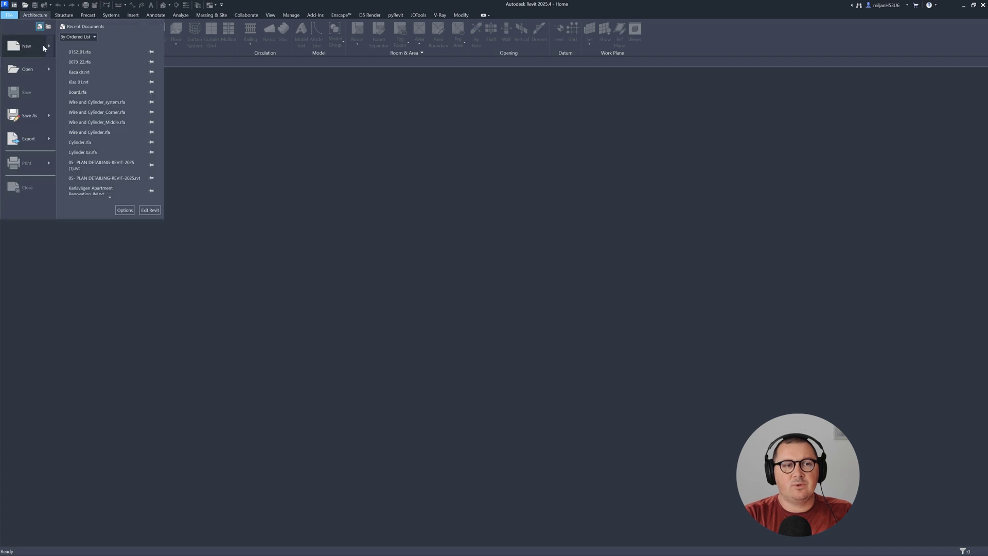
{"action": "mouse_move", "coordinate": [50, 52]}
{"action": "left_click", "coordinate": [81, 67]}
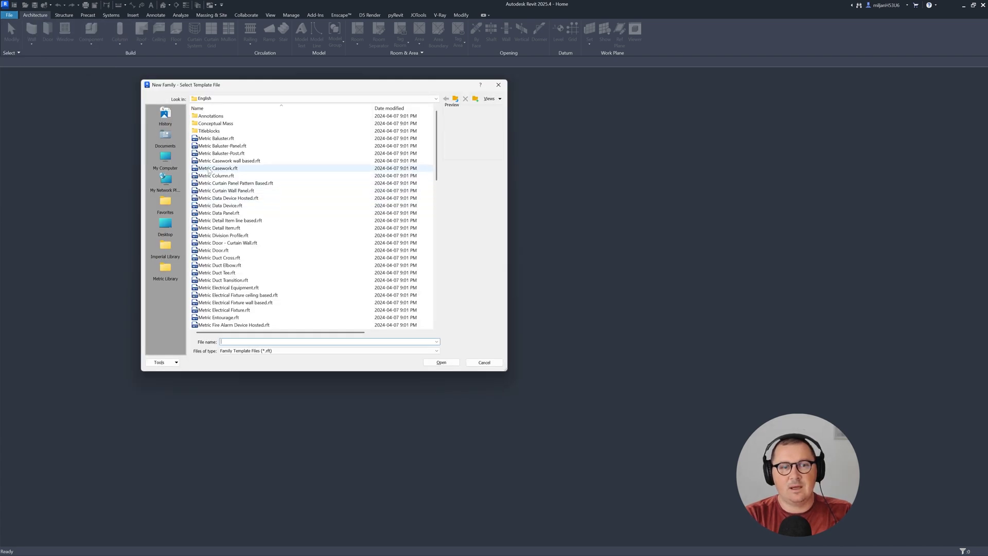
{"action": "left_click", "coordinate": [209, 170]}
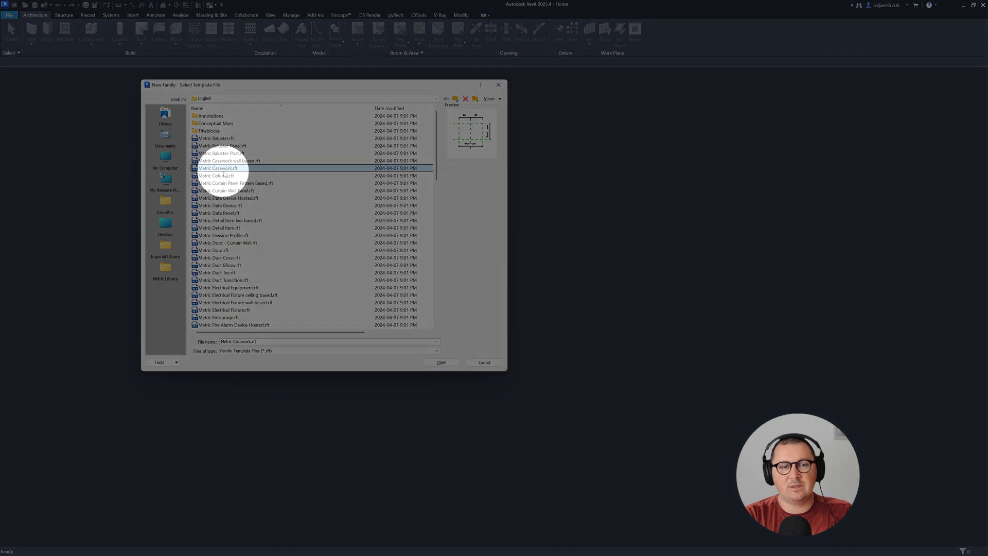
{"action": "left_click", "coordinate": [439, 362]}
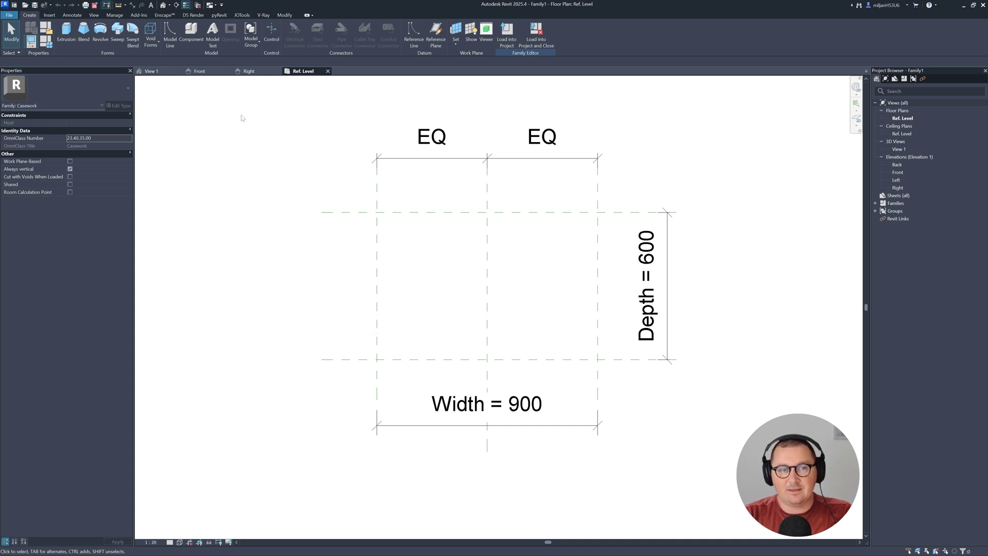
- Review the template's Width and Depth dimensions in the plan and its Height dimension in the Front elevation, returning to Ref. Level
{"action": "left_click", "coordinate": [463, 425]}
{"action": "left_click", "coordinate": [667, 288]}
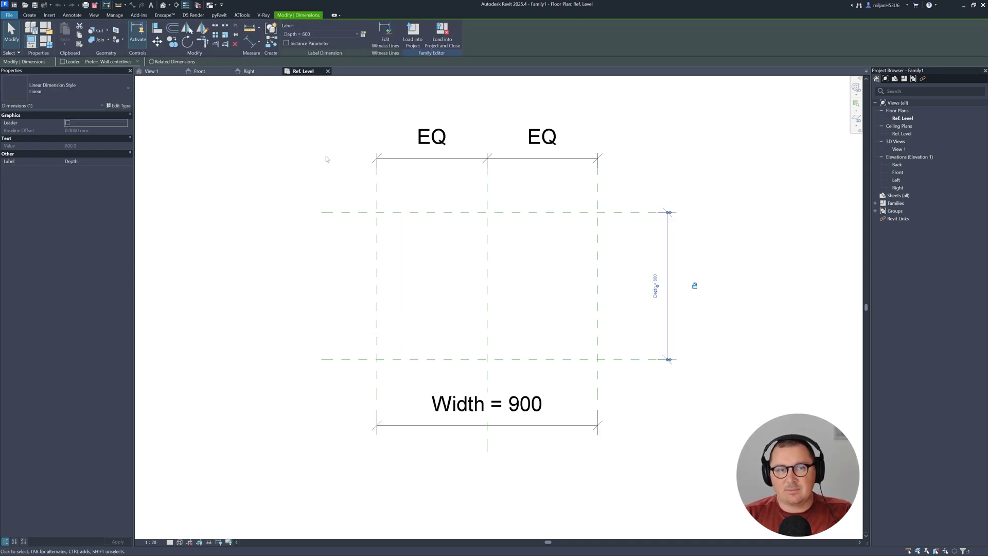
{"action": "left_click", "coordinate": [206, 72]}
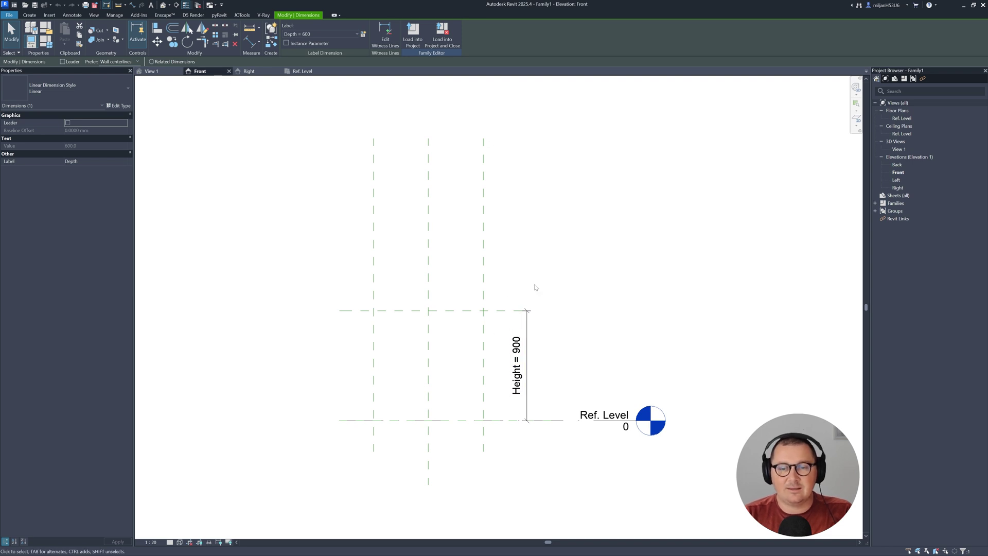
{"action": "left_click", "coordinate": [303, 72]}
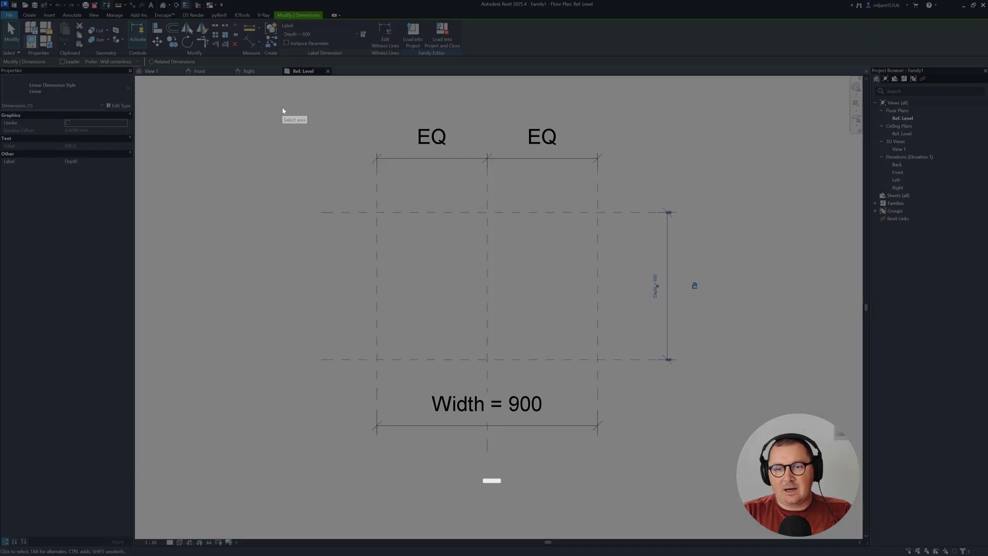
- Outline the front panel's position in red on a screen capture of the plan and discard the capture
{"action": "key", "text": "Print"}
{"action": "left_click_drag", "start_coordinate": [282, 107], "coordinate": [702, 480]}
{"action": "left_click", "coordinate": [711, 421]}
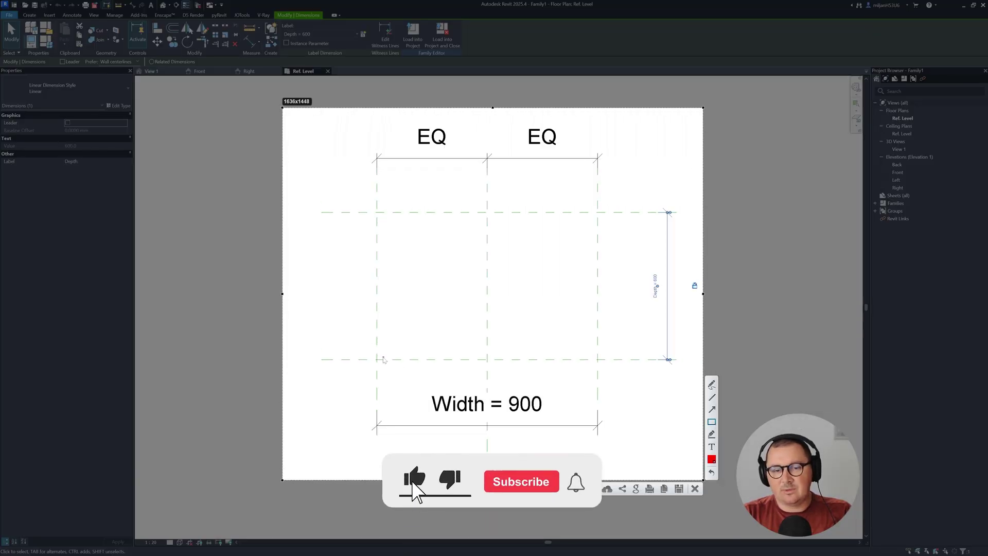
{"action": "left_click_drag", "start_coordinate": [378, 359], "coordinate": [595, 353]}
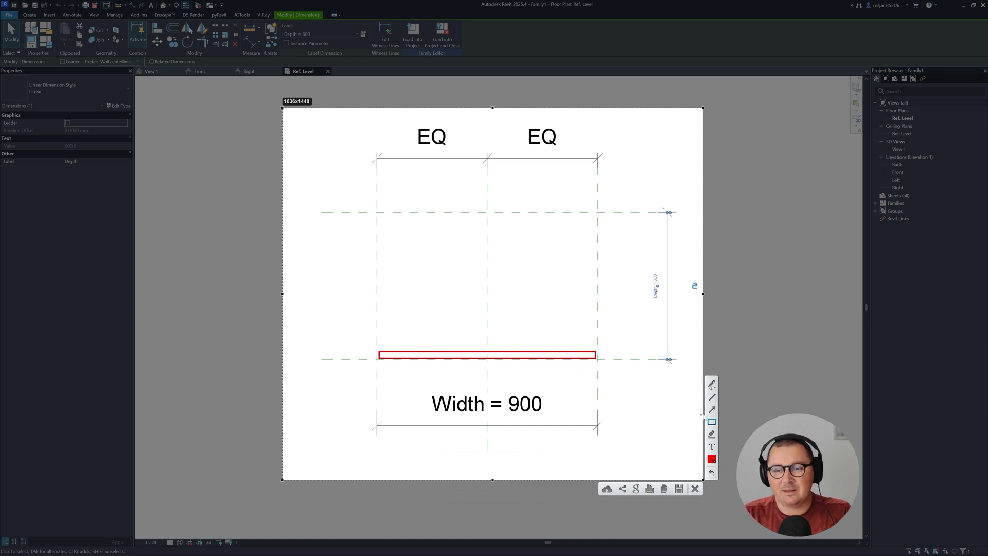
{"action": "mouse_move", "coordinate": [378, 353]}
{"action": "left_mouse_down"}
{"action": "mouse_move", "coordinate": [382, 218]}
{"action": "mouse_move", "coordinate": [514, 213]}
{"action": "mouse_move", "coordinate": [593, 217]}
{"action": "mouse_move", "coordinate": [597, 346]}
{"action": "mouse_move", "coordinate": [597, 213]}
{"action": "mouse_move", "coordinate": [377, 206]}
{"action": "mouse_move", "coordinate": [376, 351]}
{"action": "left_mouse_up"}
{"action": "left_click", "coordinate": [694, 488]}
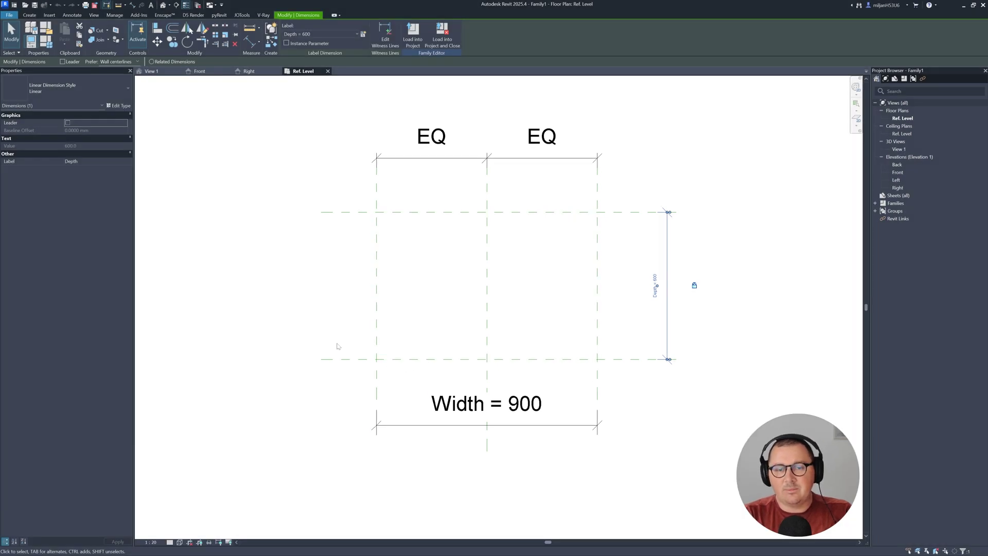
- Draw a horizontal reference plane about 49 mm inside the front reference plane and name it Front back
{"action": "left_click", "coordinate": [29, 15]}
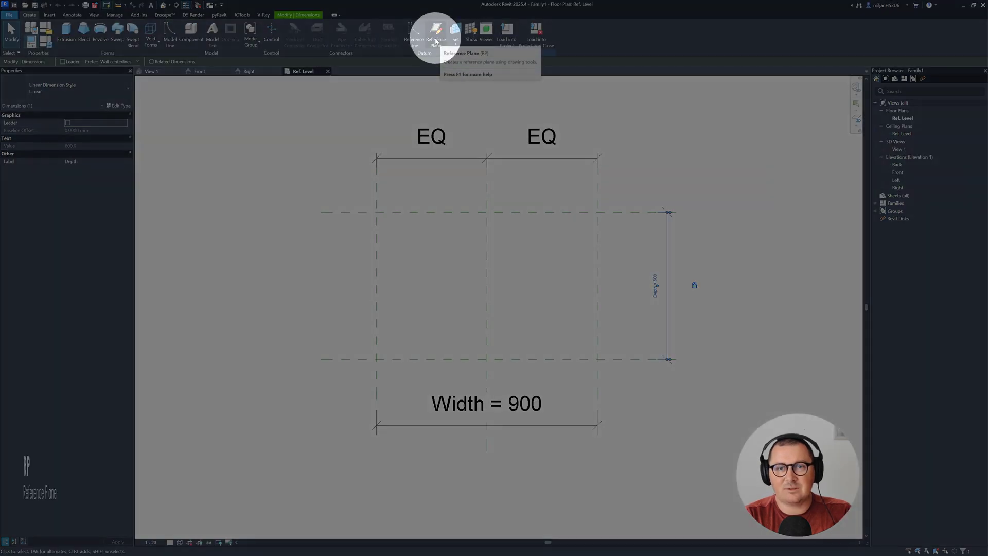
{"action": "left_click", "coordinate": [439, 41]}
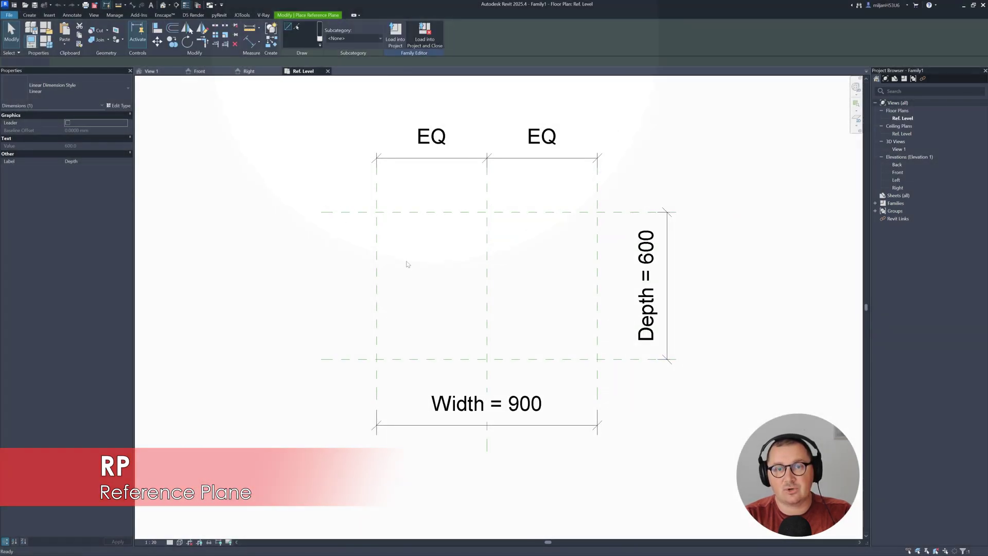
{"action": "left_click", "coordinate": [337, 347]}
{"action": "left_click", "coordinate": [654, 348]}
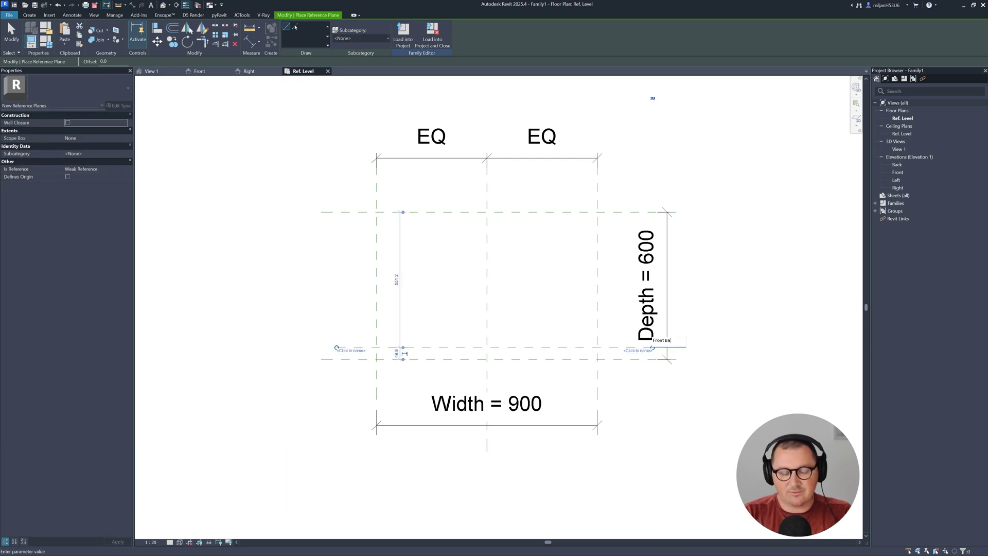
{"action": "key", "text": "Return"}
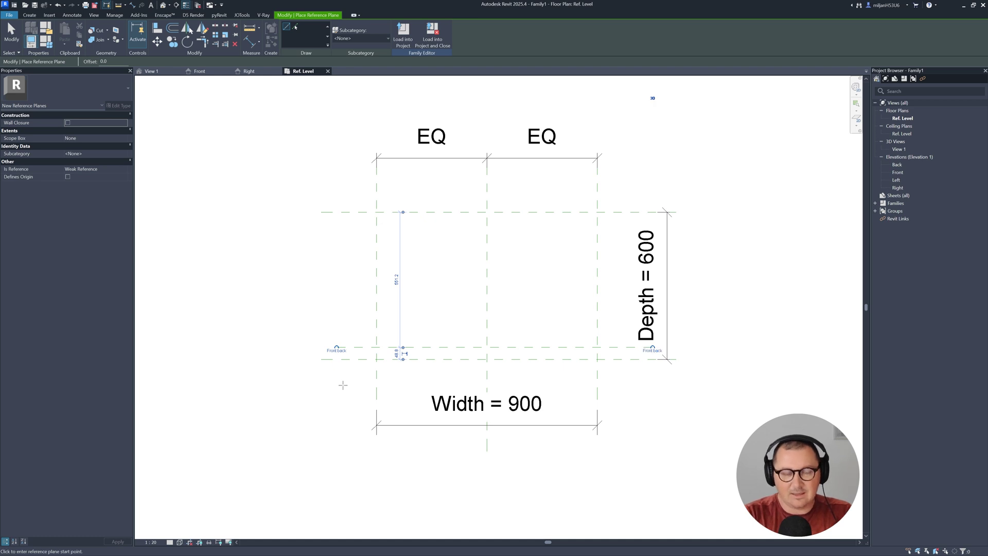
- Dimension the distance between the Front back reference plane and the front reference plane
{"action": "key", "text": "d"}
{"action": "key", "text": "i"}
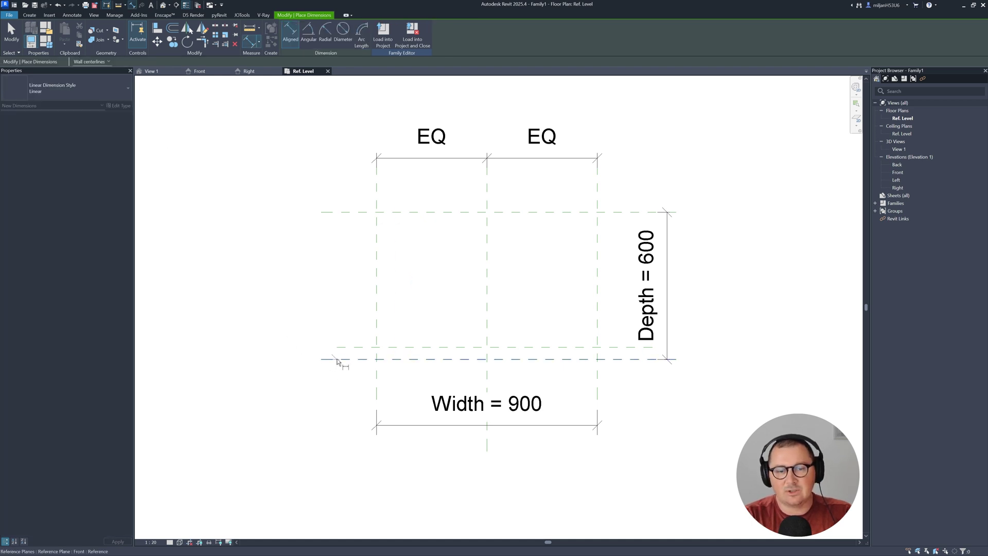
{"action": "left_click", "coordinate": [342, 348]}
{"action": "left_click", "coordinate": [342, 360]}
{"action": "left_click", "coordinate": [311, 353]}
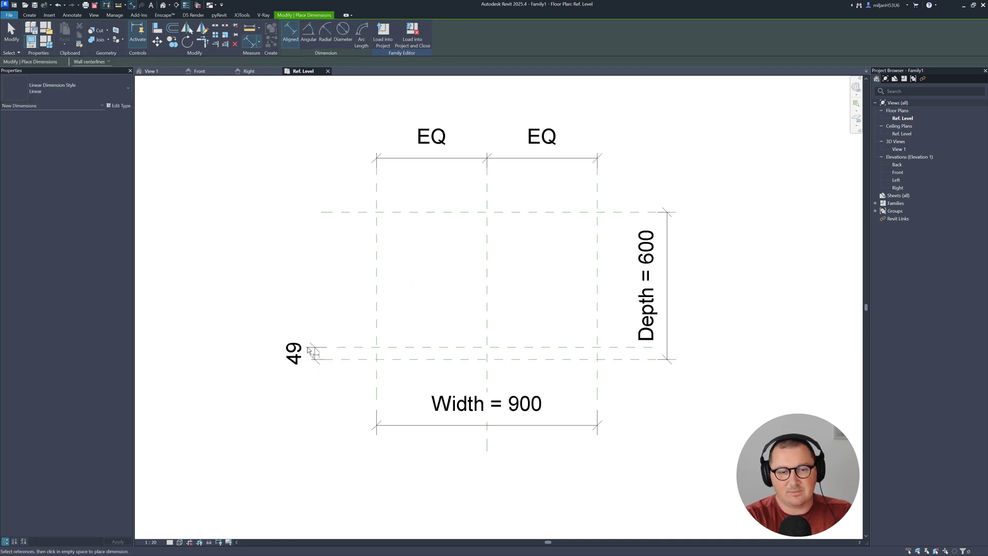
{"action": "key", "text": "Escape"}
- Label the new front offset dimension with a type family parameter named Panel thickness
{"action": "left_click", "coordinate": [302, 356]}
{"action": "middle_click_drag", "start_coordinate": [303, 189], "coordinate": [368, 173]}
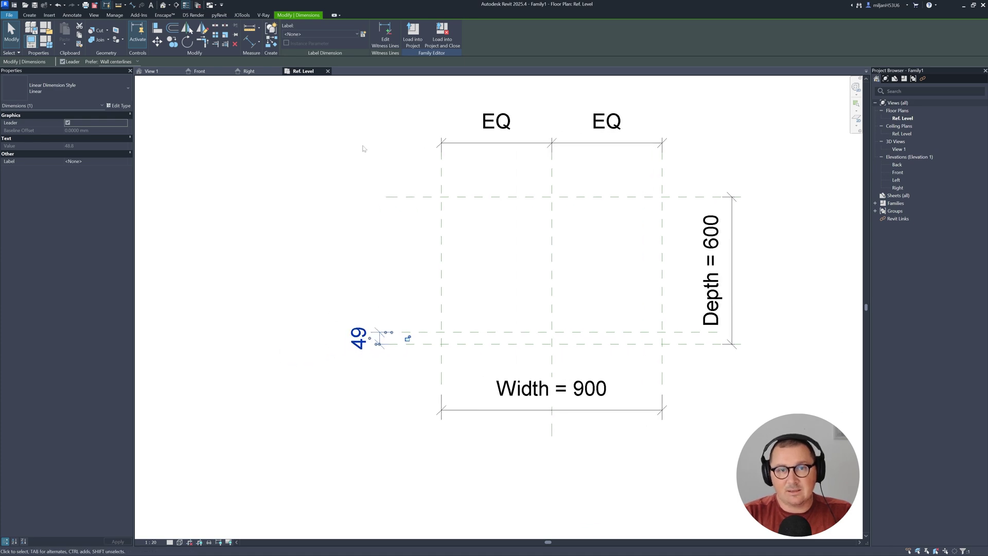
{"action": "left_click", "coordinate": [363, 35]}
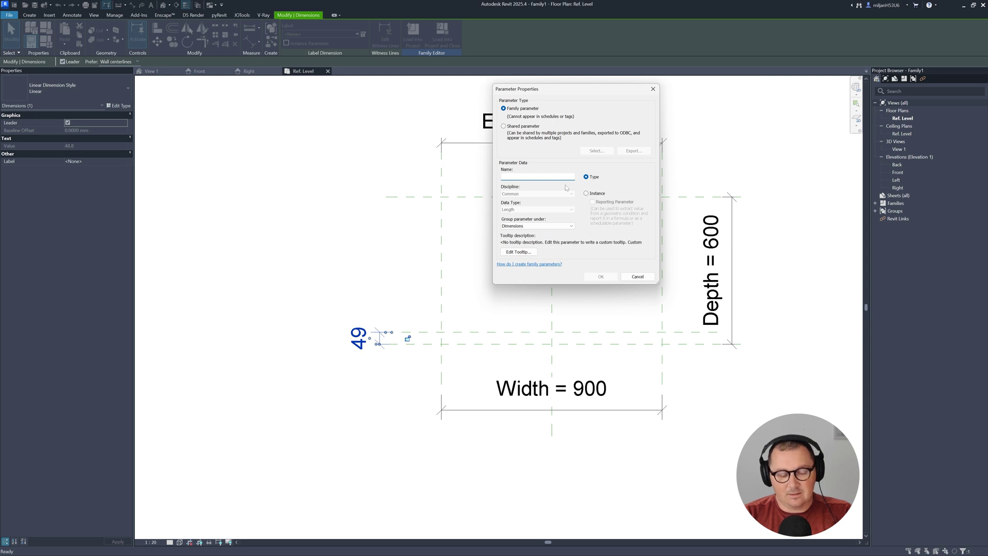
{"action": "type", "text": "B"}
{"action": "type", "text": "anel thickness"}
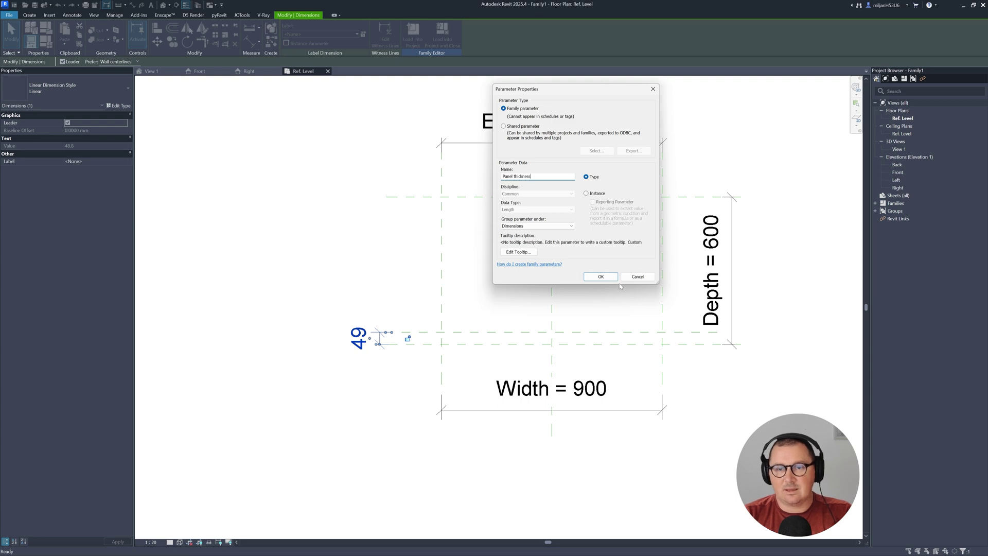
{"action": "left_click", "coordinate": [601, 276]}
{"action": "left_click", "coordinate": [154, 150]}
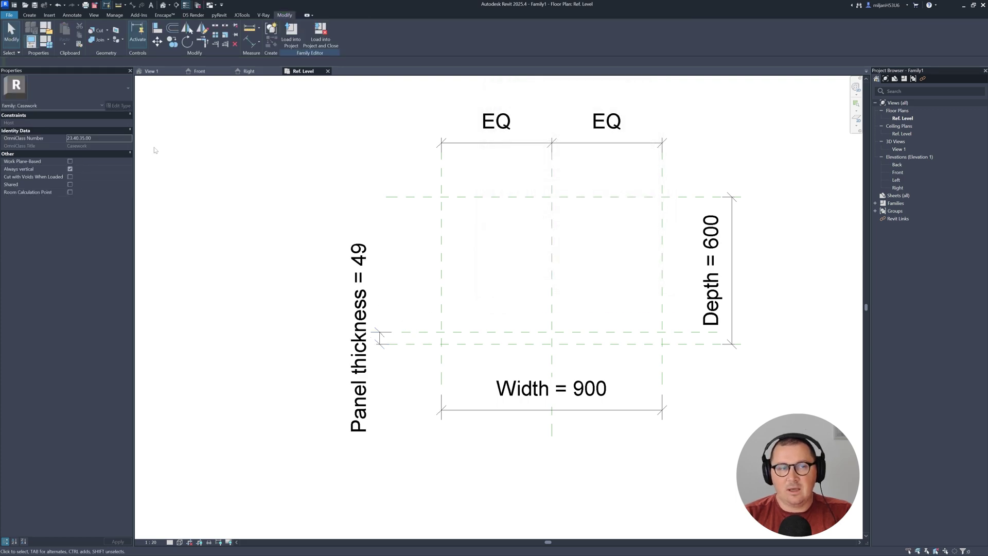
- Set the Panel thickness parameter to 19 in the family types
{"action": "left_click", "coordinate": [46, 46]}
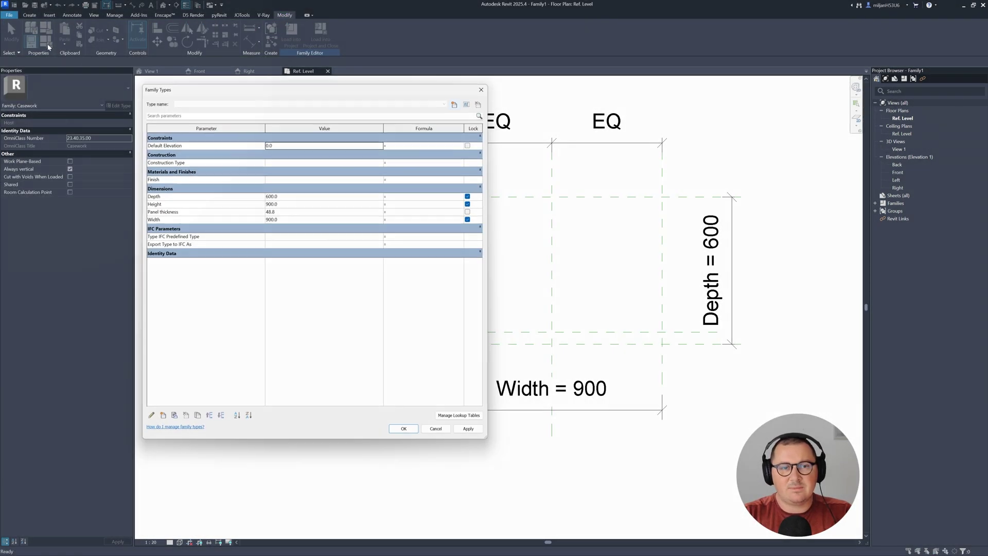
{"action": "left_click", "coordinate": [284, 212]}
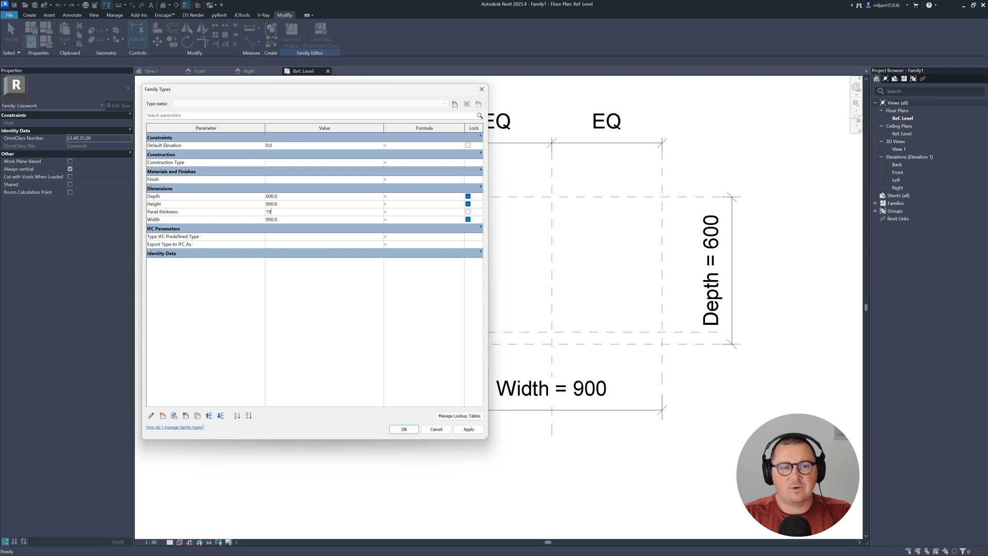
{"action": "left_click", "coordinate": [404, 429]}
- Draw three inner reference planes, offset about 69 mm from the left plane, 107 mm from the back and 91 mm from the right
{"action": "scroll", "coordinate": [489, 262], "scroll_direction": "up", "scroll_amount": 3}
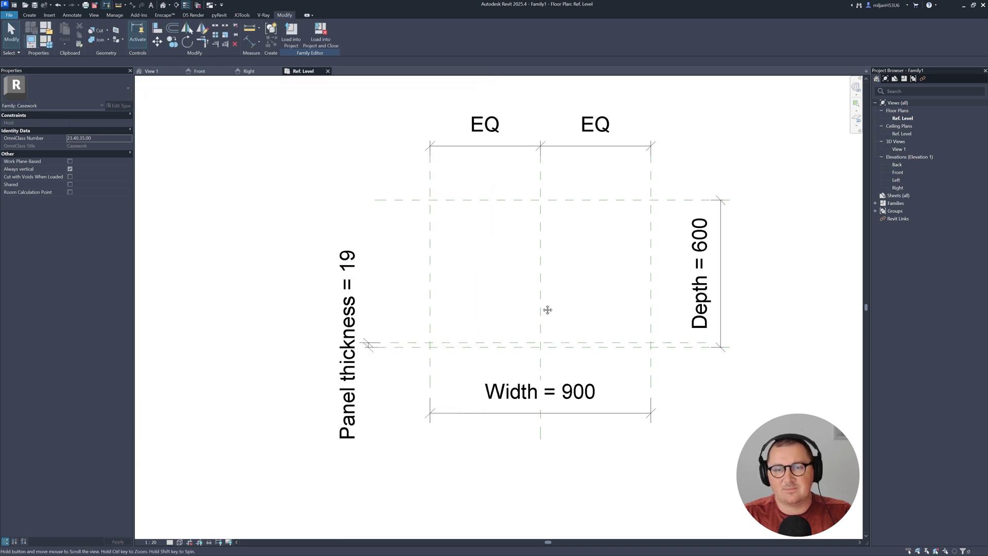
{"action": "middle_click_drag", "start_coordinate": [484, 262], "coordinate": [427, 260]}
{"action": "key", "text": "r"}
{"action": "key", "text": "p"}
{"action": "left_click", "coordinate": [372, 170]}
{"action": "left_click", "coordinate": [372, 407]}
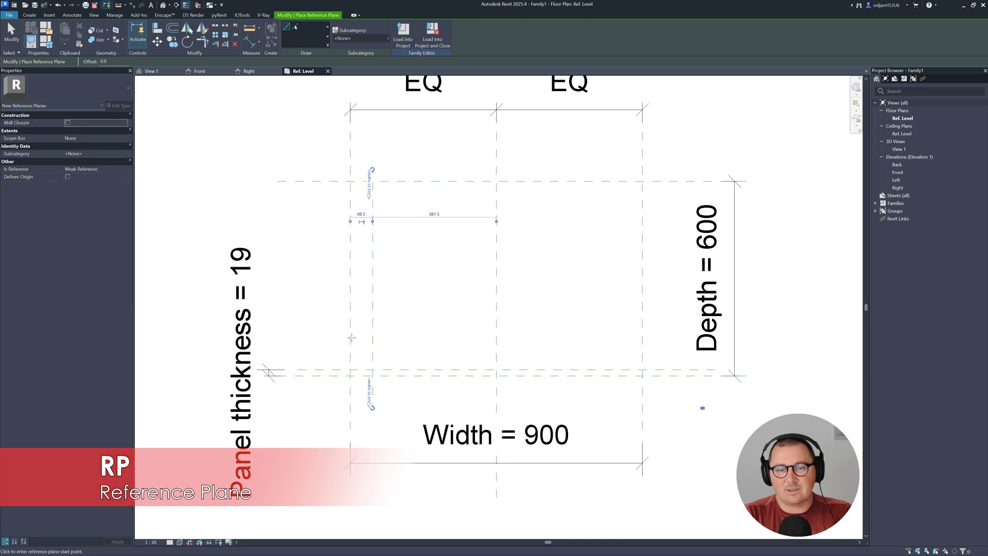
{"action": "left_click", "coordinate": [315, 216]}
{"action": "left_click", "coordinate": [669, 216]}
{"action": "left_click", "coordinate": [612, 159]}
{"action": "left_click", "coordinate": [612, 423]}
- Dimension the offsets between the left and right outer planes and their neighbouring inner reference planes, placing both above the EQ dimensions
{"action": "left_click", "coordinate": [72, 15]}
{"action": "left_click", "coordinate": [32, 32]}
{"action": "left_click", "coordinate": [350, 245]}
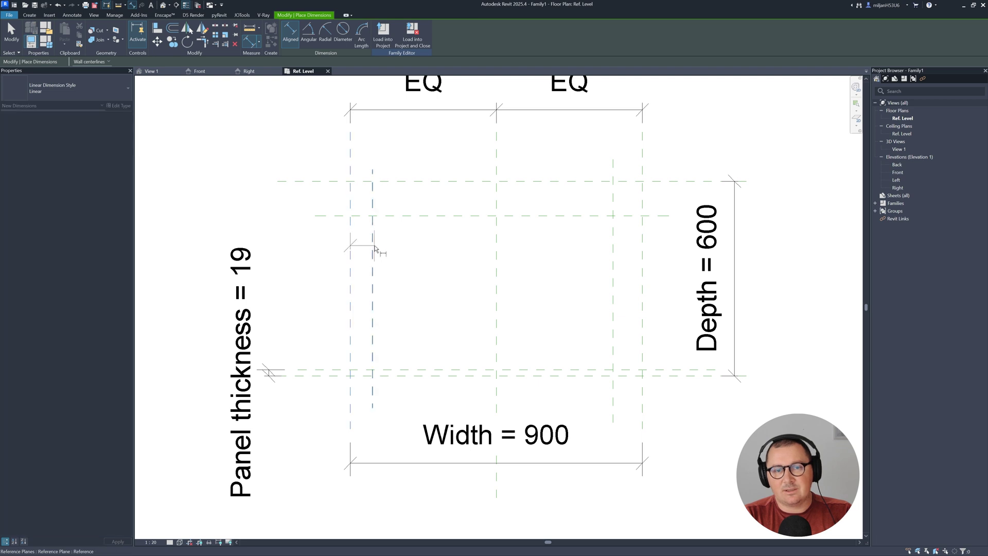
{"action": "left_click", "coordinate": [373, 249]}
{"action": "middle_click_drag", "start_coordinate": [375, 249], "coordinate": [387, 324]}
{"action": "left_click", "coordinate": [380, 150]}
{"action": "left_click", "coordinate": [628, 335]}
{"action": "left_click", "coordinate": [646, 149]}
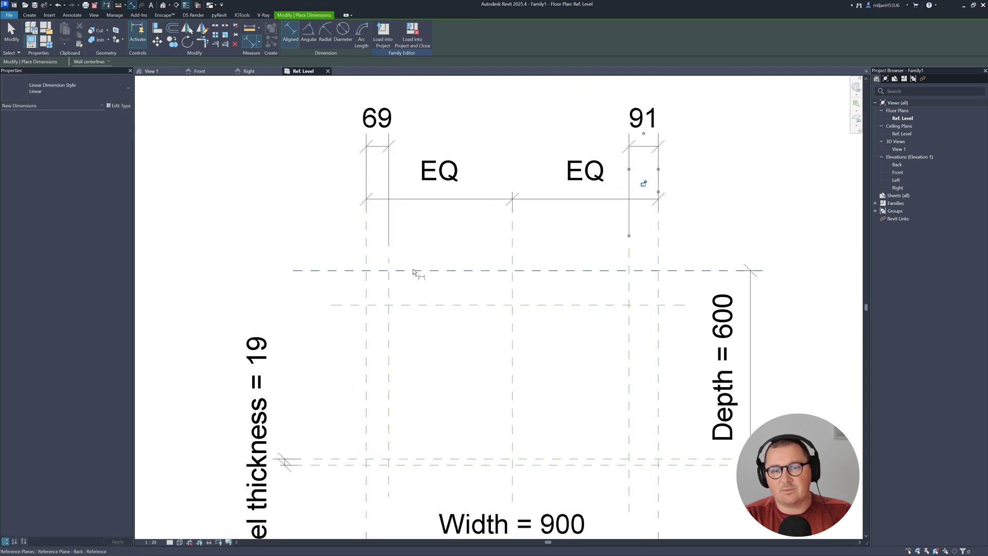
- Dimension the distance between the back reference plane and the inner plane next to it
{"action": "left_click", "coordinate": [414, 270]}
{"action": "left_click", "coordinate": [388, 305]}
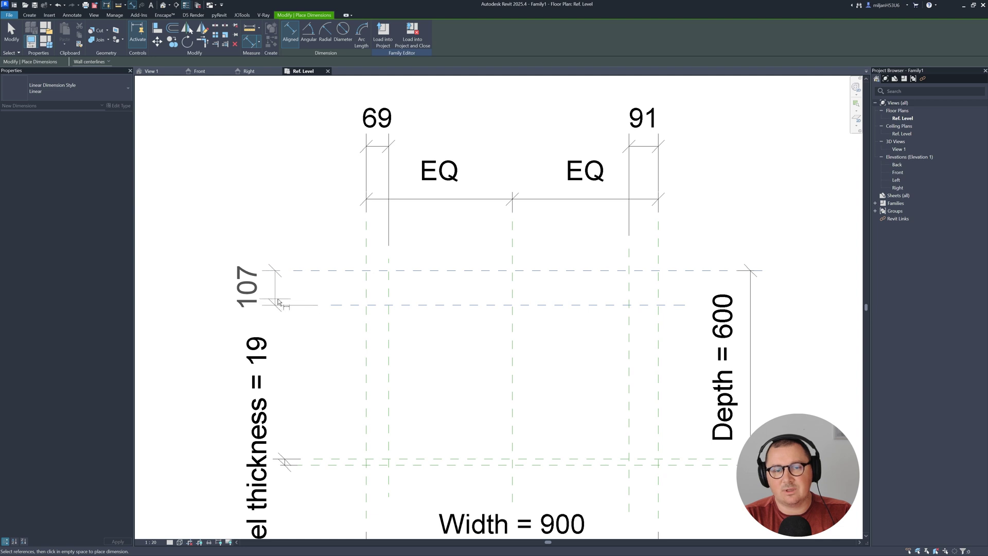
{"action": "left_click", "coordinate": [277, 302]}
{"action": "key", "text": "Escape"}
{"action": "key", "text": "Escape"}
- Label the offset dimension between the two left reference planes with a new family type parameter named Frame thickness
{"action": "middle_click_drag", "start_coordinate": [322, 283], "coordinate": [354, 244]}
{"action": "left_click", "coordinate": [400, 110]}
{"action": "middle_click_drag", "start_coordinate": [404, 119], "coordinate": [418, 166]}
{"action": "left_click", "coordinate": [364, 38]}
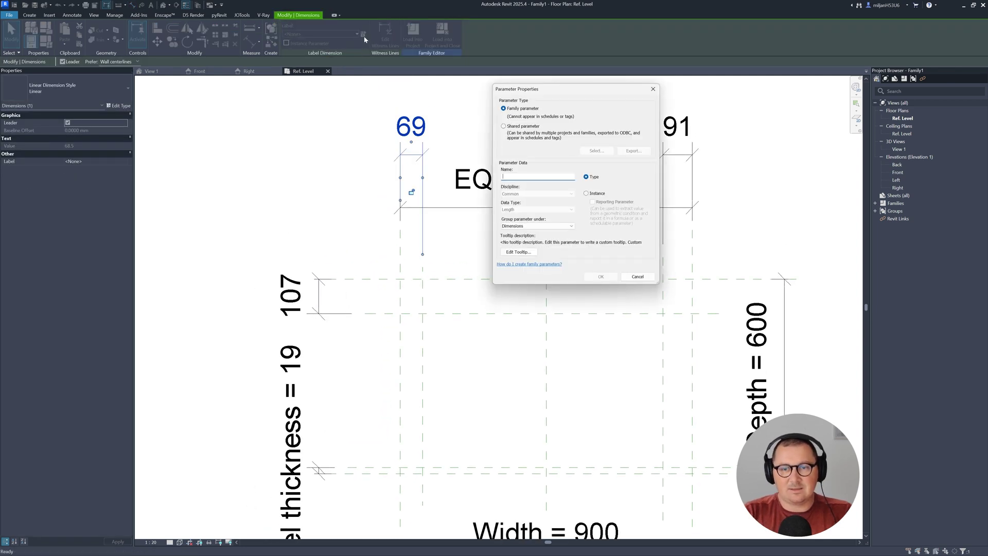
{"action": "type", "text": "Frame thickness"}
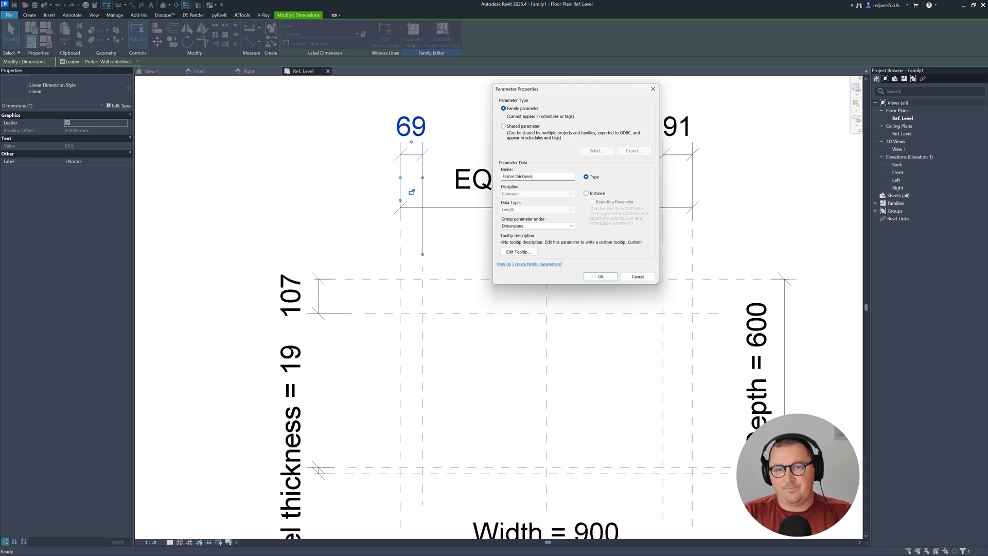
{"action": "key", "text": "Return"}
{"action": "key", "text": "Escape"}
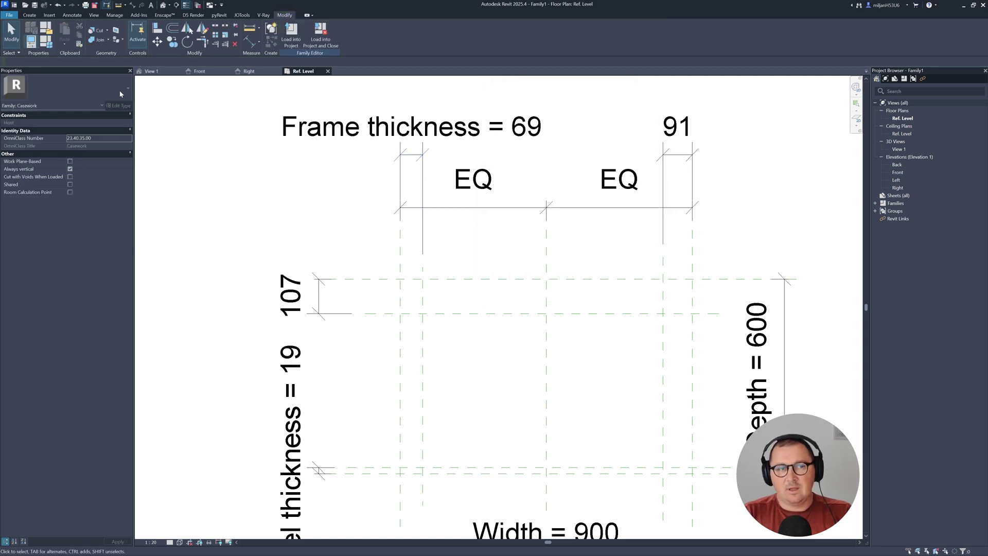
- Set the Frame thickness parameter to 19 in the family types
{"action": "left_click", "coordinate": [45, 45]}
{"action": "left_click", "coordinate": [282, 204]}
{"action": "type", "text": "19"}
{"action": "left_click", "coordinate": [404, 429]}
- Label both the right and the back offset dimensions with the existing Frame thickness parameter
{"action": "scroll", "coordinate": [561, 201], "scroll_direction": "down", "scroll_amount": 1}
{"action": "left_click", "coordinate": [647, 164]}
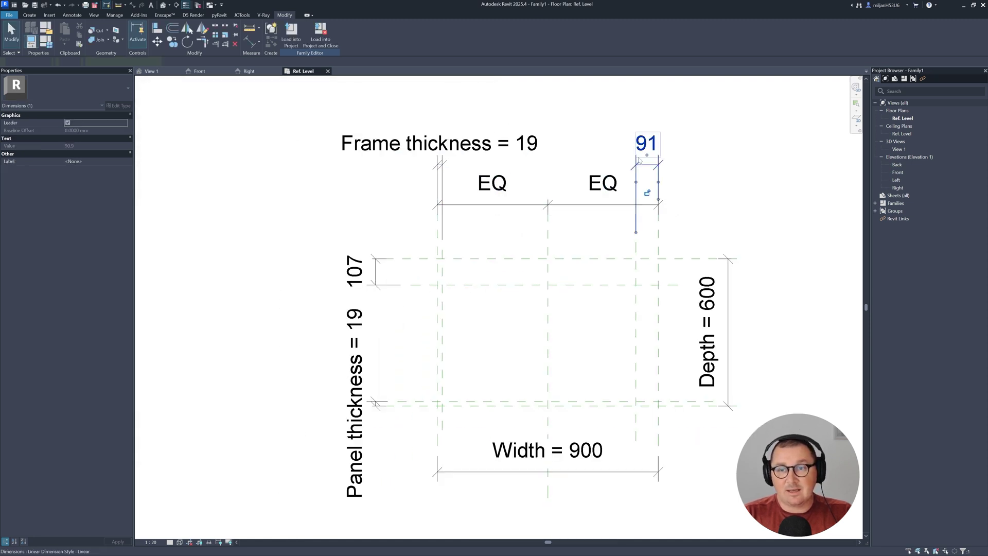
{"action": "left_click", "coordinate": [379, 272], "text": "ctrl"}
{"action": "left_click", "coordinate": [323, 35]}
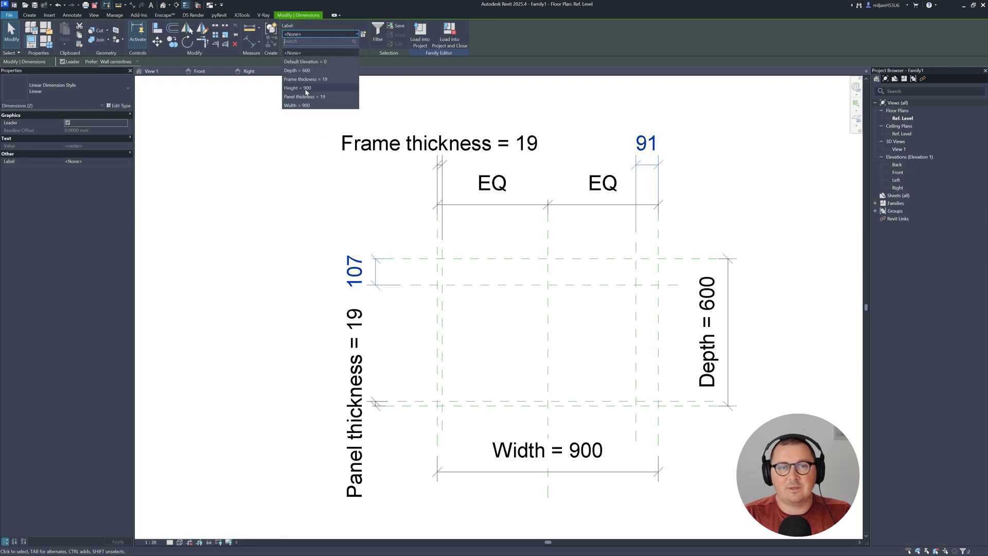
{"action": "left_click", "coordinate": [304, 80]}
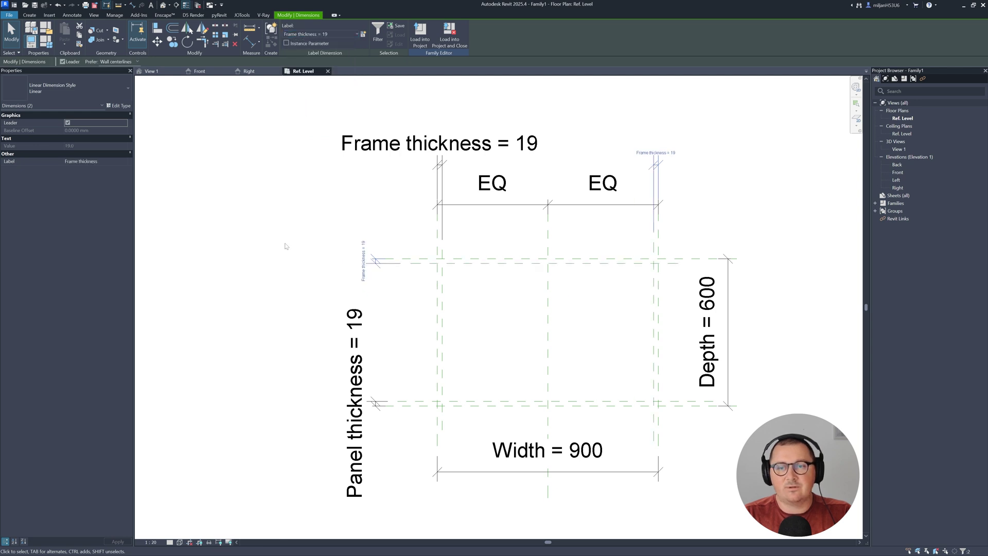
{"action": "left_click", "coordinate": [284, 251]}
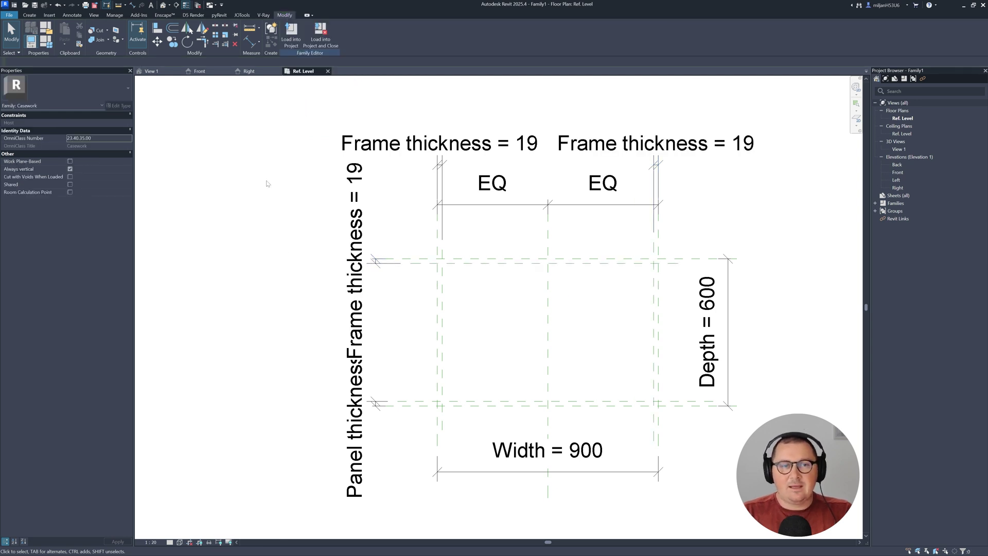
- In the Front elevation, draw a horizontal reference plane about 66 mm below the top plane
{"action": "key", "text": "ctrl+Tab"}
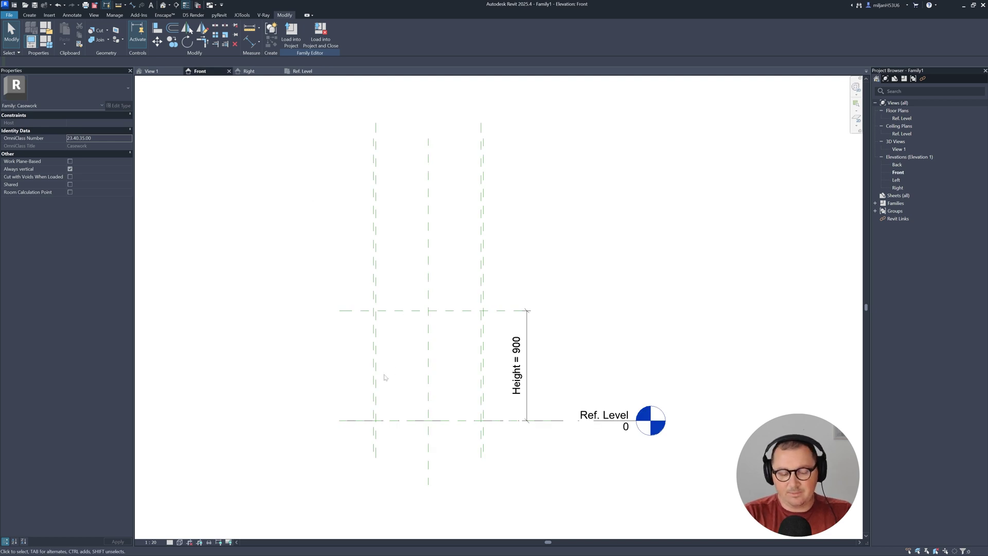
{"action": "scroll", "coordinate": [384, 377], "scroll_direction": "up", "scroll_amount": 3}
{"action": "key", "text": "r"}
{"action": "key", "text": "p"}
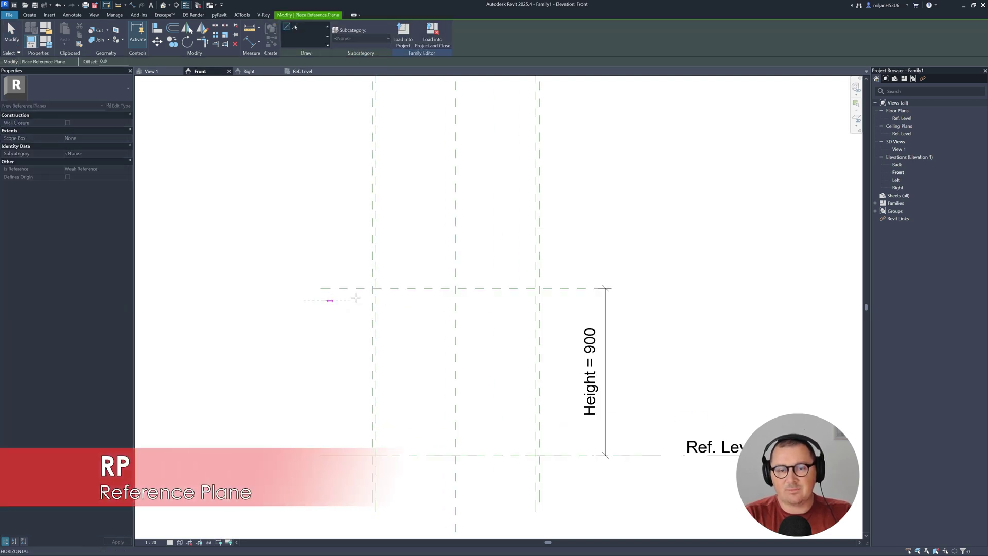
{"action": "left_click", "coordinate": [579, 299]}
- Dimension the gap between the top plane and the new plane below it, and label it with Frame thickness
{"action": "key", "text": "d"}
{"action": "key", "text": "i"}
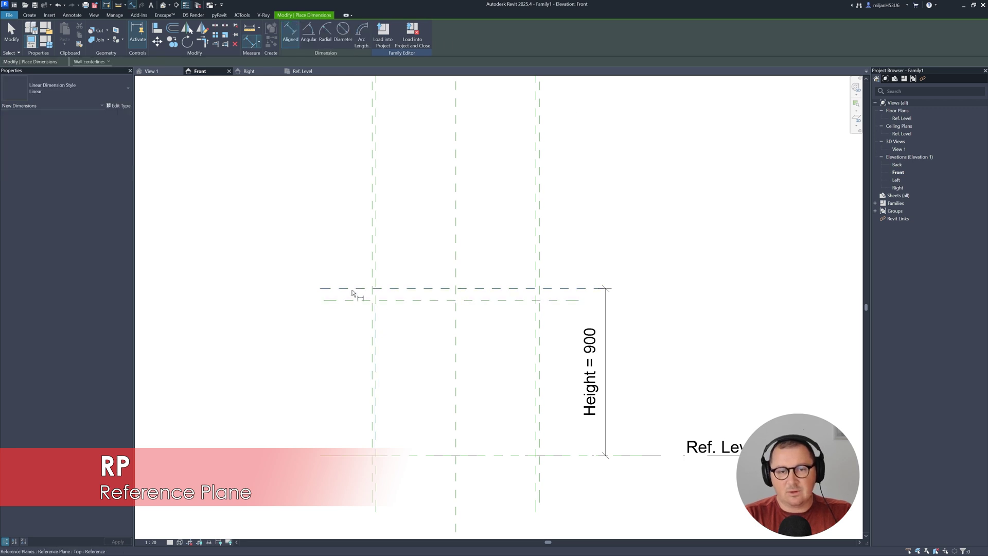
{"action": "left_click", "coordinate": [352, 289]}
{"action": "left_click", "coordinate": [360, 300]}
{"action": "left_click", "coordinate": [292, 323]}
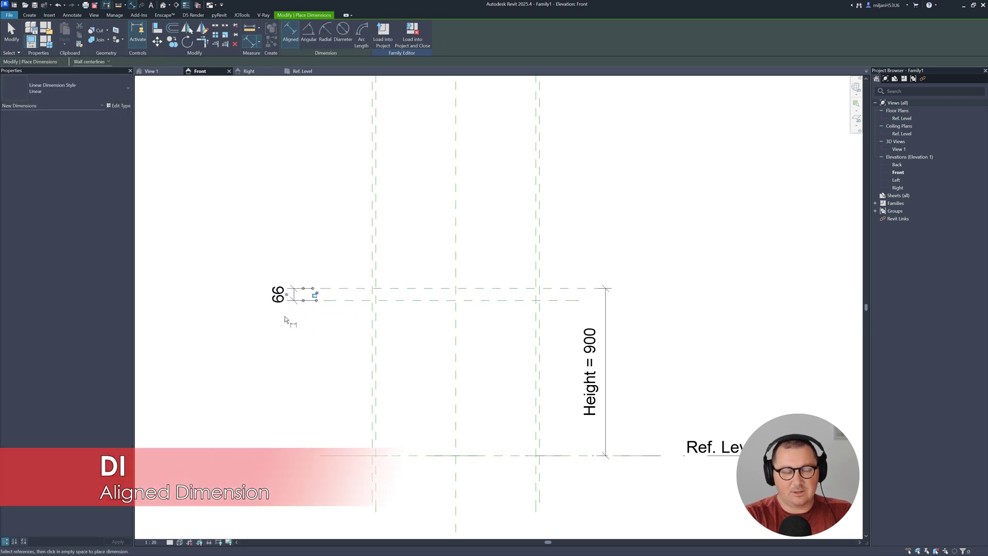
{"action": "key", "text": "Escape"}
{"action": "left_click", "coordinate": [318, 34]}
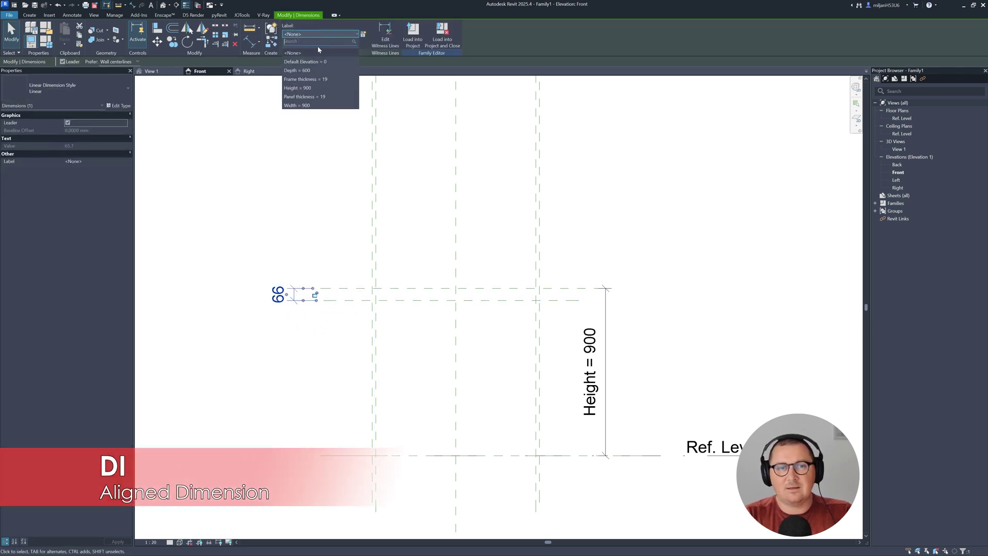
{"action": "left_click", "coordinate": [311, 80]}
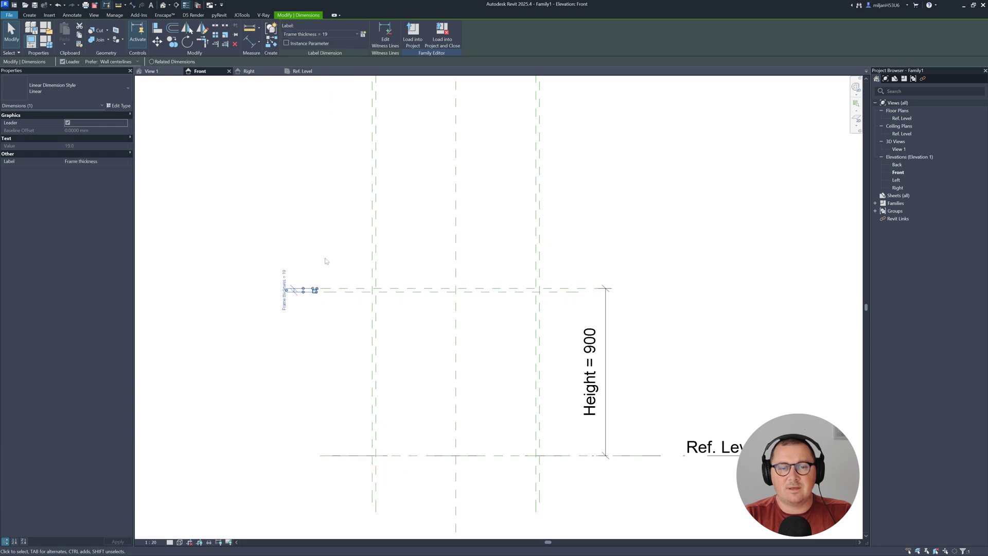
{"action": "key", "text": "Escape"}
- Draw a horizontal reference plane about 65 mm above the Ref. Level line
{"action": "key", "text": "r"}
{"action": "key", "text": "p"}
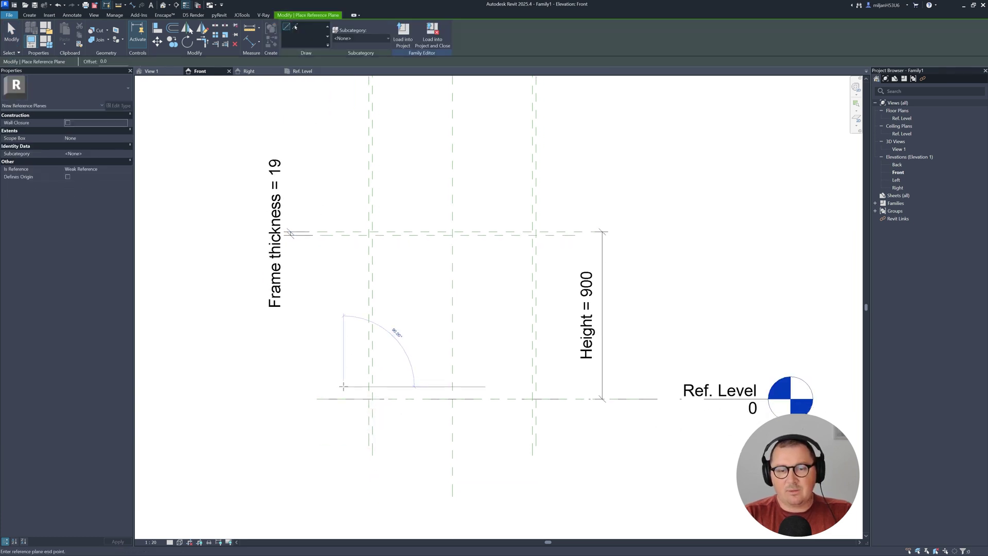
{"action": "left_click", "coordinate": [343, 386]}
{"action": "left_click", "coordinate": [575, 386]}
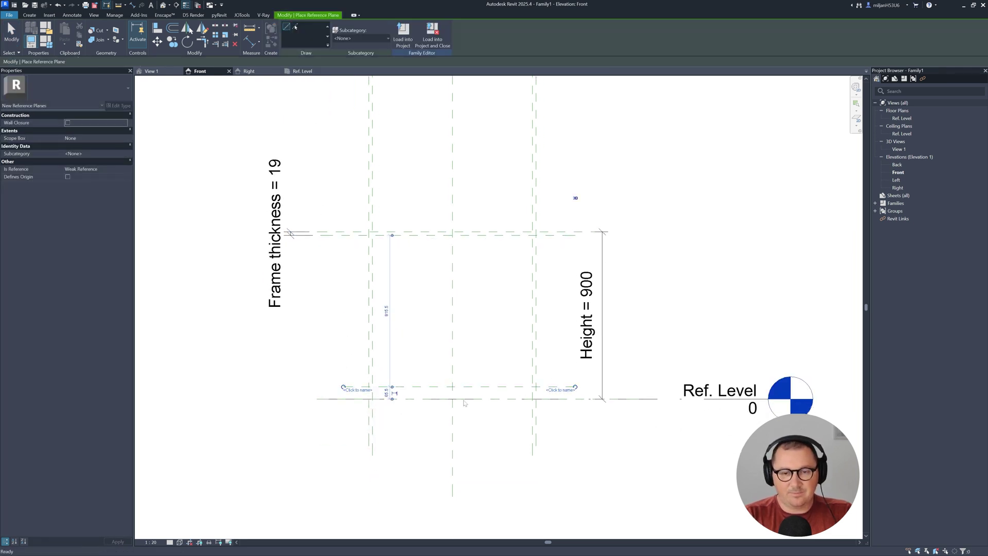
- Dimension the lower plane from Ref. Level and label the dimension with a new family type parameter named Base height
{"action": "key", "text": "d"}
{"action": "key", "text": "i"}
{"action": "left_click", "coordinate": [427, 387]}
{"action": "left_click", "coordinate": [427, 399]}
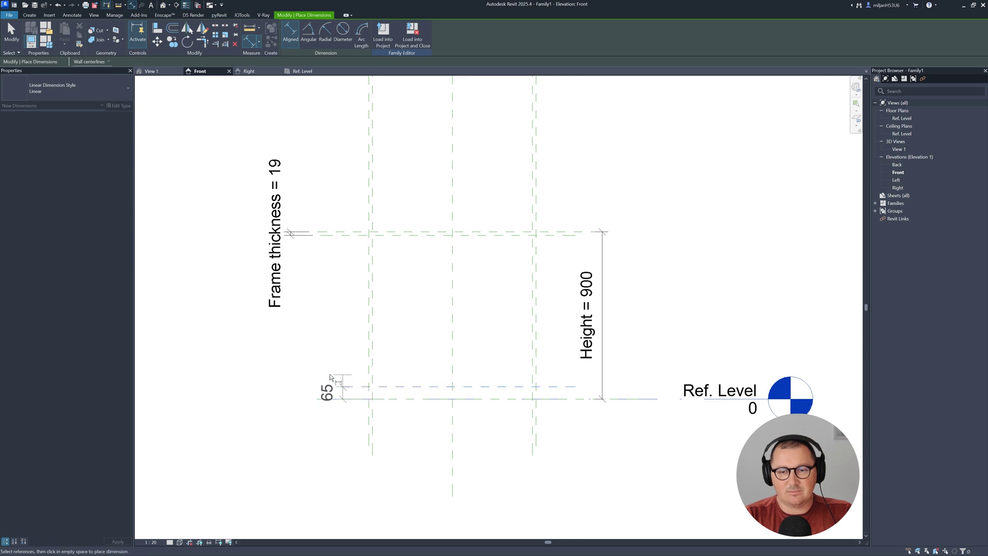
{"action": "left_click", "coordinate": [316, 376]}
{"action": "key", "text": "Escape"}
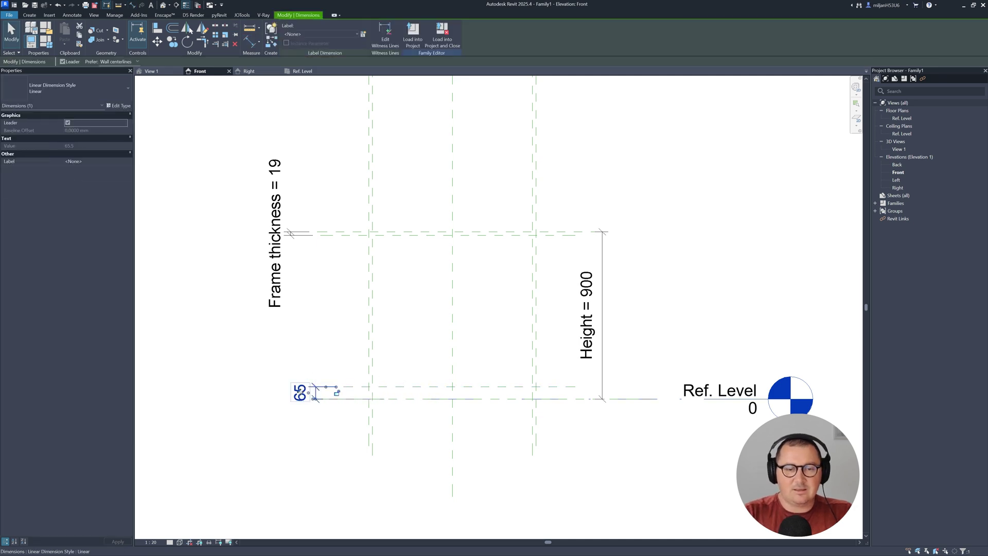
{"action": "left_click", "coordinate": [365, 37]}
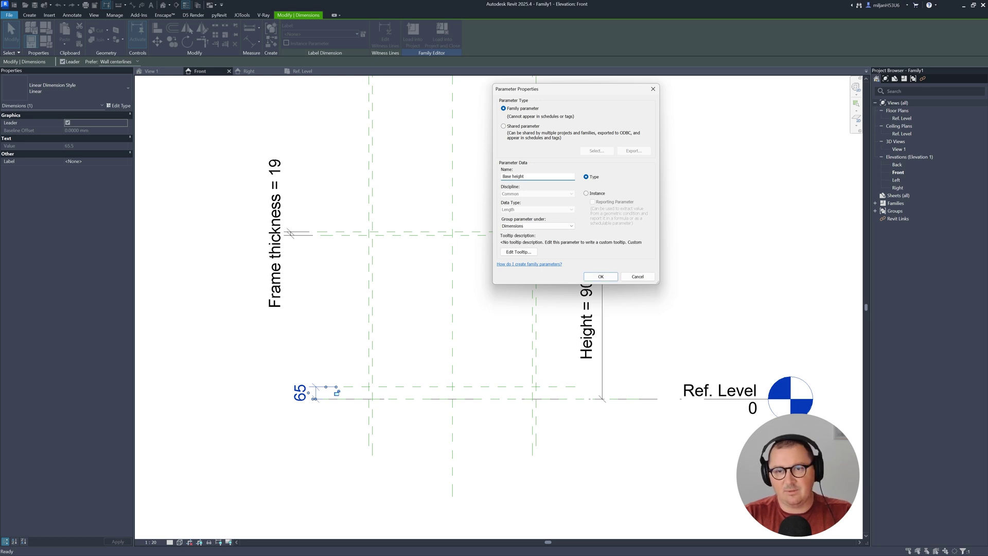
{"action": "key", "text": "Return"}
- Name the lower reference plane Base and set the Base height parameter to 60 in the family types
{"action": "left_click", "coordinate": [376, 392]}
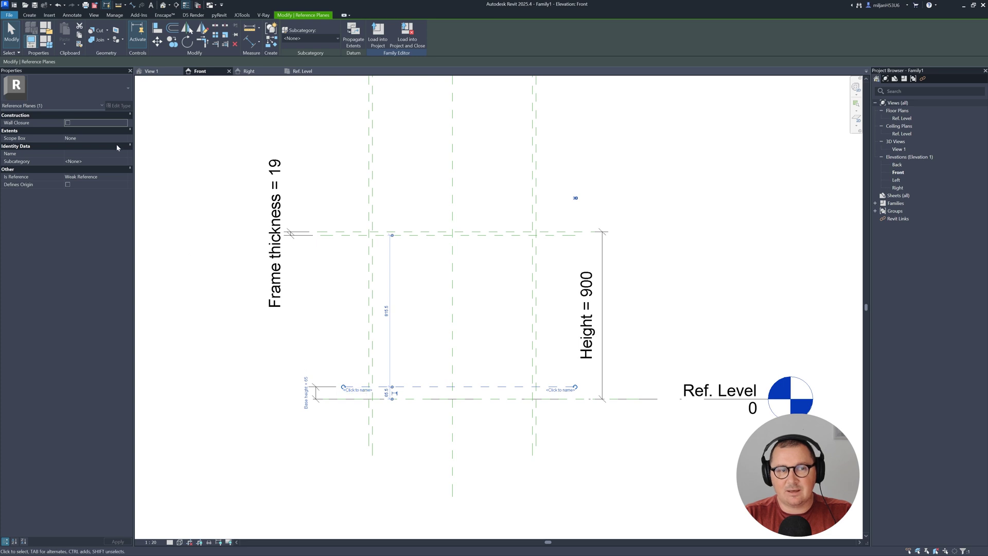
{"action": "left_click", "coordinate": [84, 154]}
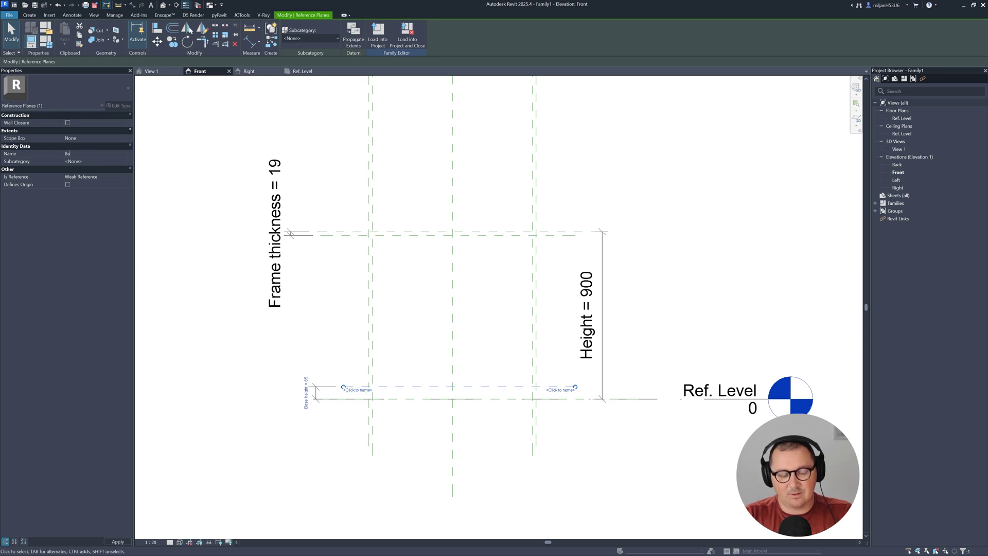
{"action": "type", "text": "Base"}
{"action": "key", "text": "Return"}
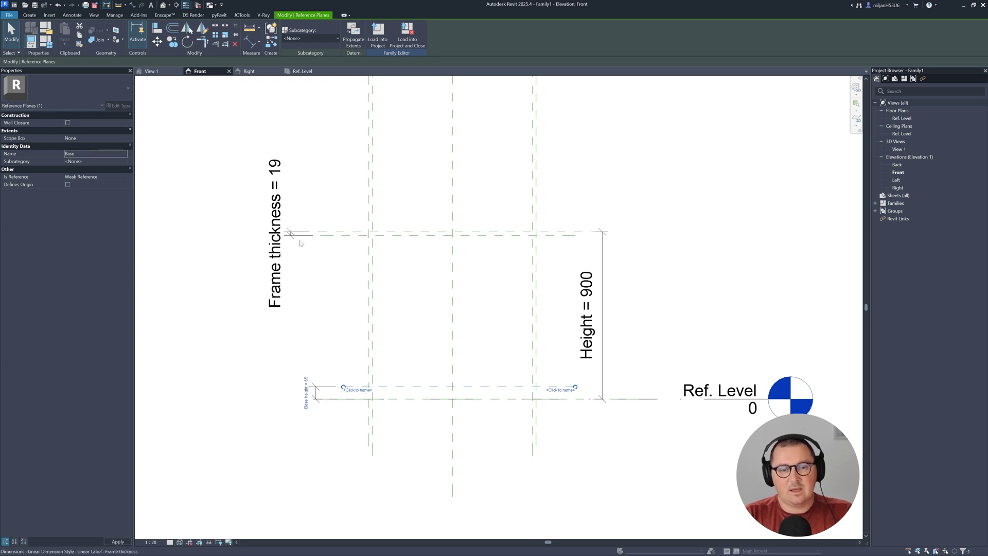
{"action": "key", "text": "Escape"}
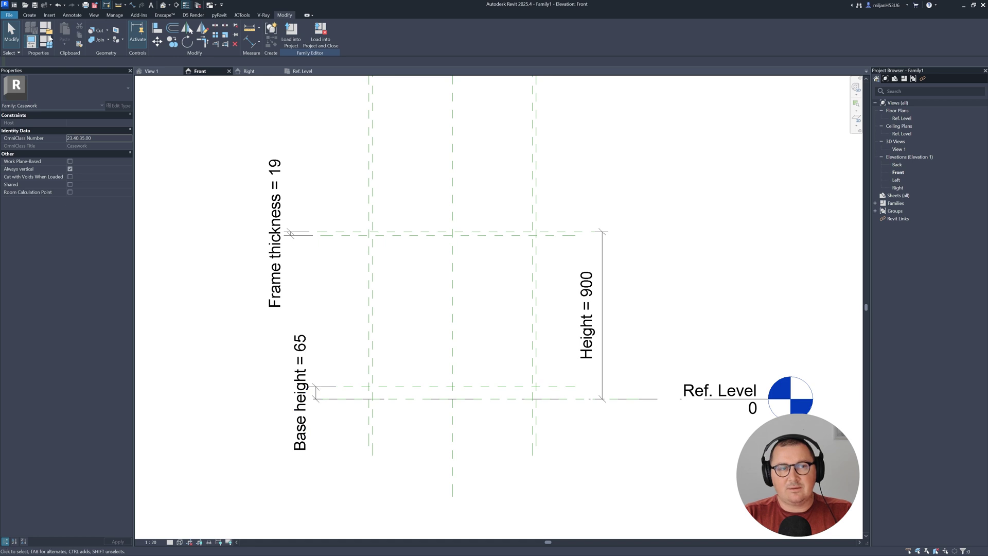
{"action": "left_click", "coordinate": [50, 38]}
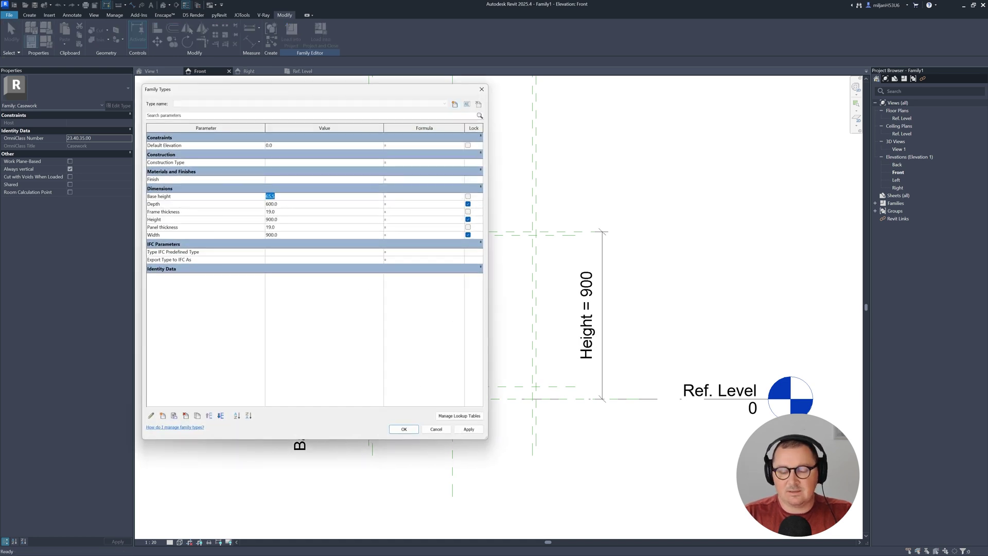
{"action": "left_click", "coordinate": [400, 429]}
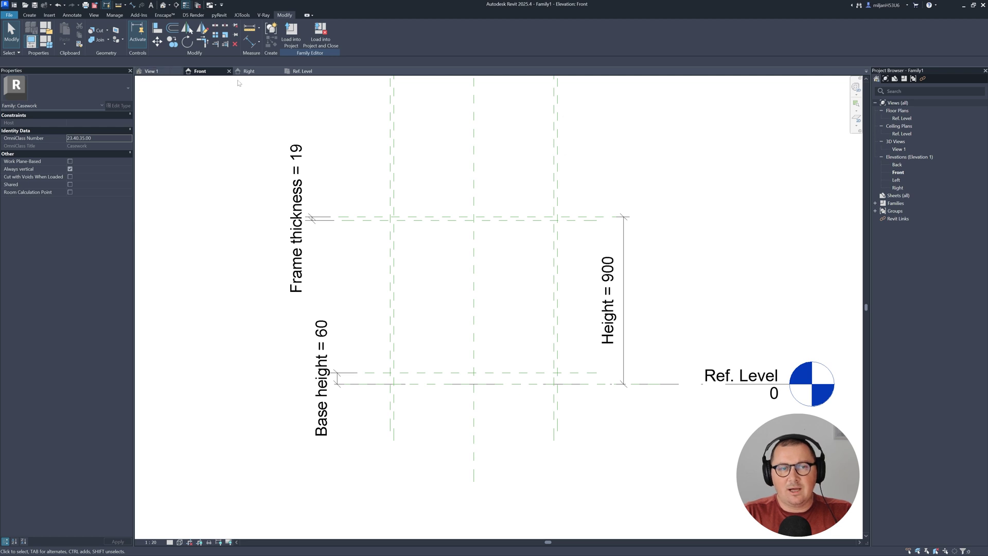
- In the Ref. Level plan, start an extrusion and pick sketch lines from the two left reference planes, locking them to the planes
{"action": "left_click", "coordinate": [303, 72]}
{"action": "middle_click_drag", "start_coordinate": [490, 358], "coordinate": [446, 335]}
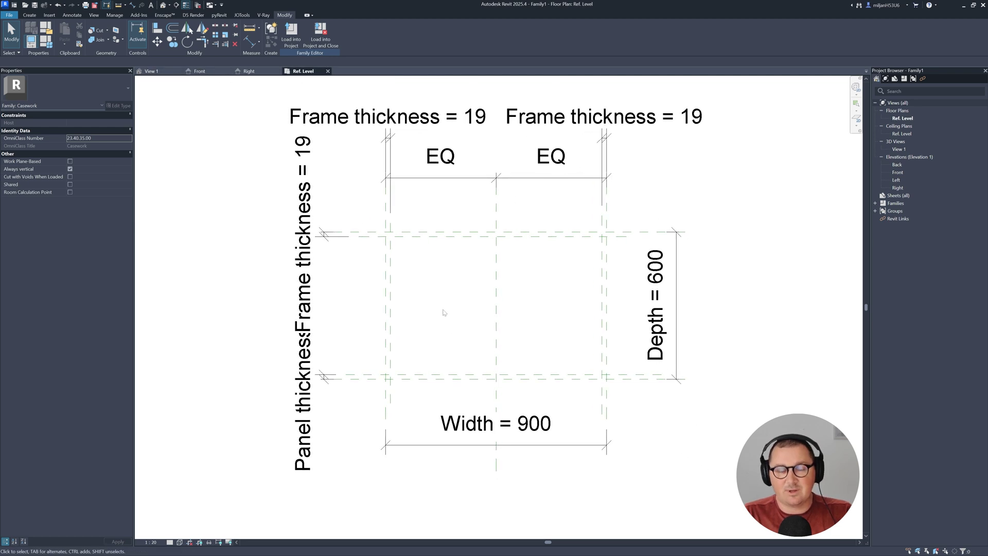
{"action": "left_click", "coordinate": [29, 16]}
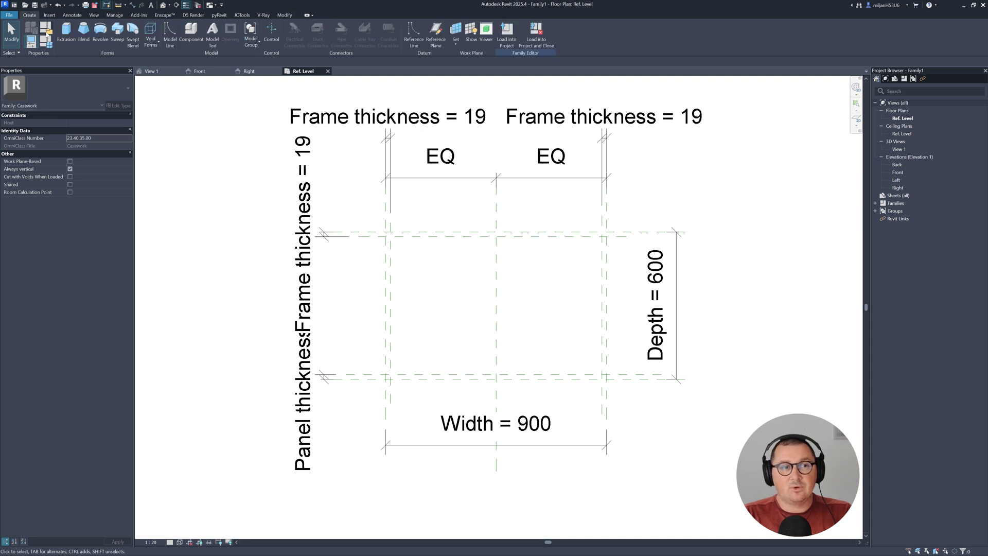
{"action": "left_click", "coordinate": [66, 32]}
{"action": "left_click", "coordinate": [366, 45]}
{"action": "left_click", "coordinate": [384, 292]}
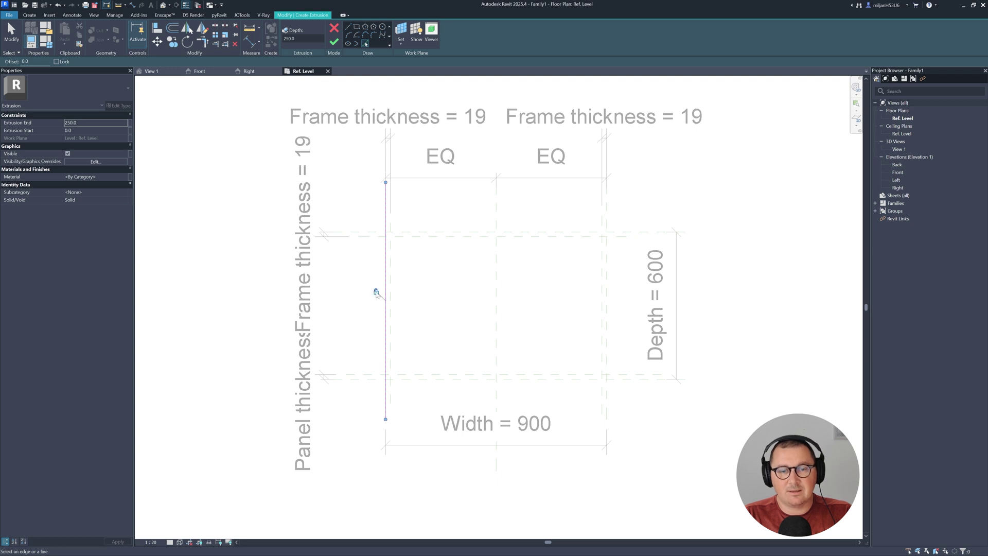
{"action": "left_click", "coordinate": [391, 317]}
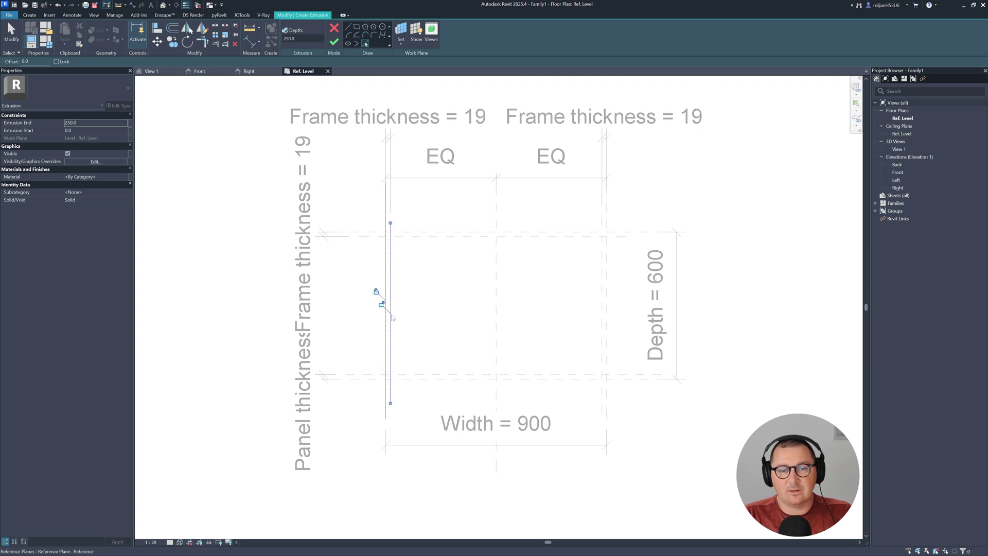
- Pick locked sketch lines from the two back planes, the two right planes and the inner front plane
{"action": "left_click", "coordinate": [409, 241]}
{"action": "left_click", "coordinate": [474, 234]}
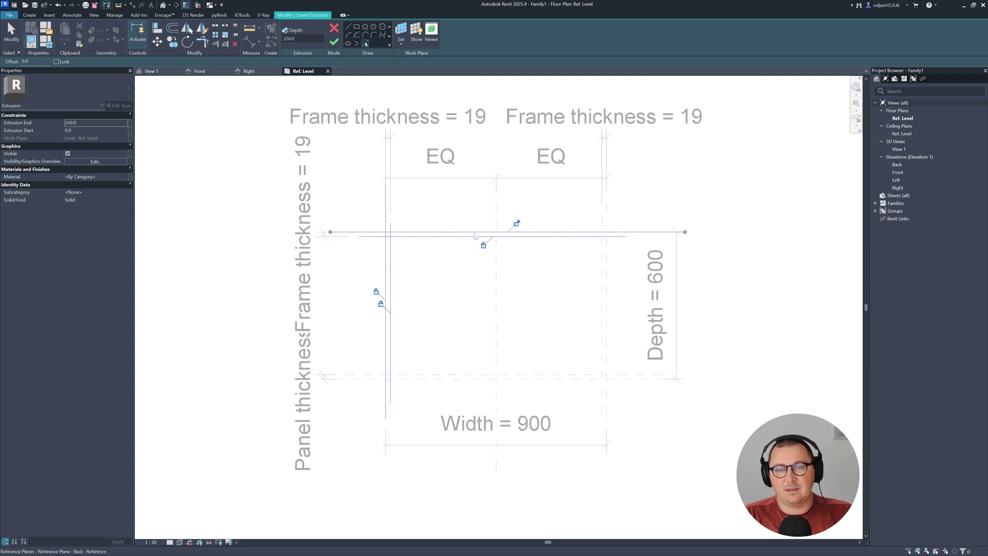
{"action": "left_click", "coordinate": [599, 282]}
{"action": "left_click", "coordinate": [596, 345]}
{"action": "left_click", "coordinate": [557, 377]}
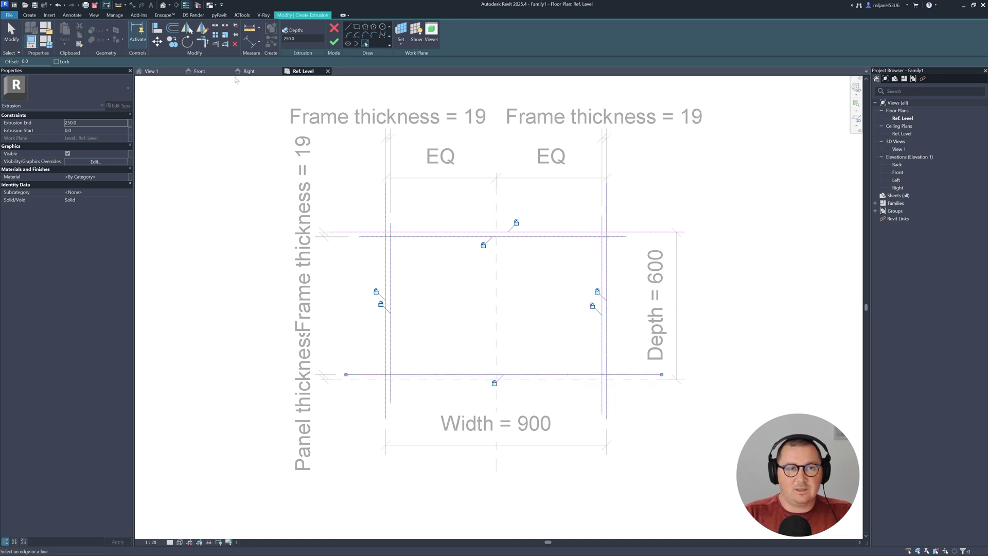
- Split the front sketch line near its middle and trim it with both left lines to close the left side panel's front end
{"action": "left_click", "coordinate": [215, 29]}
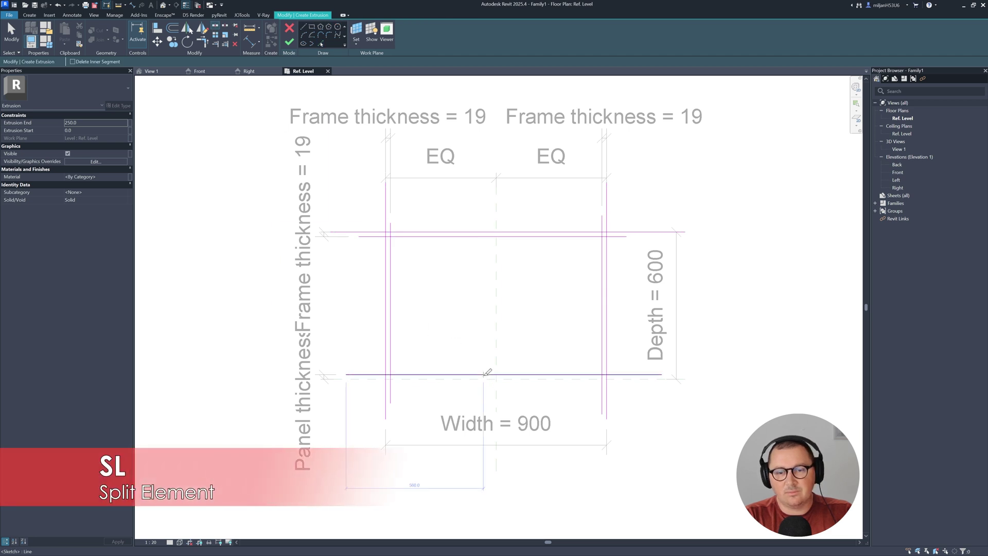
{"action": "scroll", "coordinate": [389, 379], "scroll_direction": "up", "scroll_amount": 3}
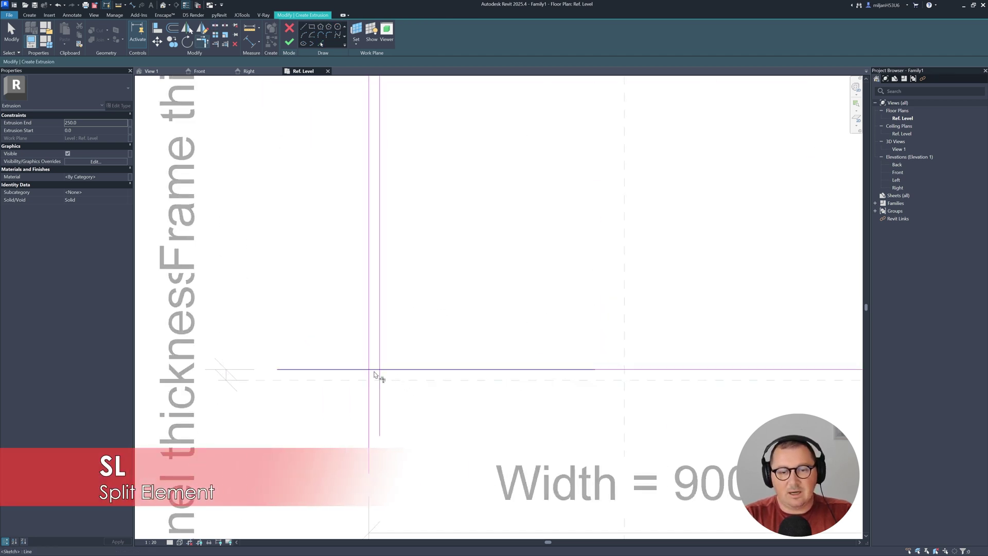
{"action": "key", "text": "t"}
{"action": "key", "text": "r"}
{"action": "left_click", "coordinate": [378, 364]}
{"action": "left_click", "coordinate": [376, 369]}
{"action": "scroll", "coordinate": [385, 342], "scroll_direction": "down", "scroll_amount": 3}
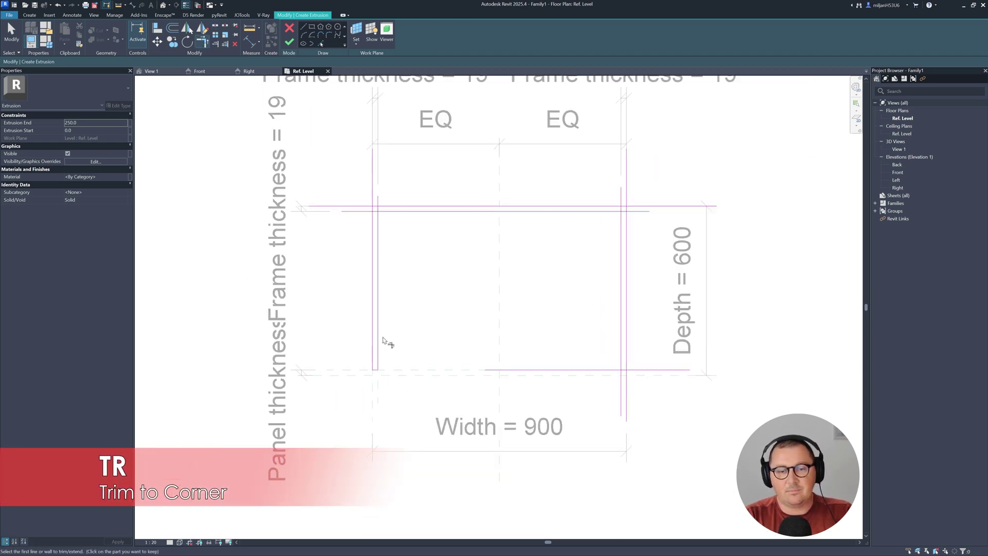
- Trim the outer and inner sketch lines into corners at the back left and back right of the frame
{"action": "left_click", "coordinate": [385, 211]}
{"action": "left_click", "coordinate": [387, 213]}
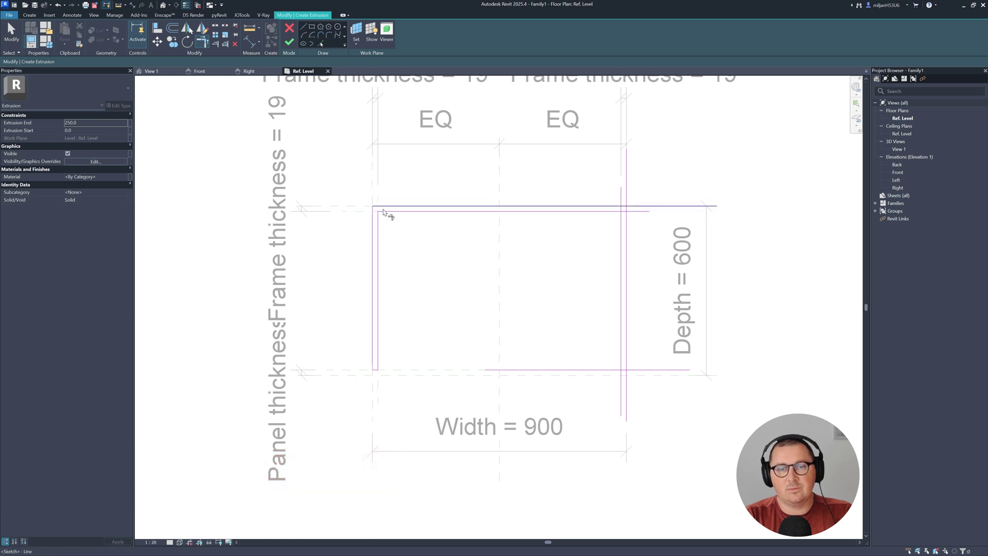
{"action": "scroll", "coordinate": [639, 203], "scroll_direction": "up", "scroll_amount": 2}
{"action": "left_click", "coordinate": [596, 216]}
{"action": "left_click", "coordinate": [608, 226]}
{"action": "scroll", "coordinate": [613, 221], "scroll_direction": "down", "scroll_amount": 3}
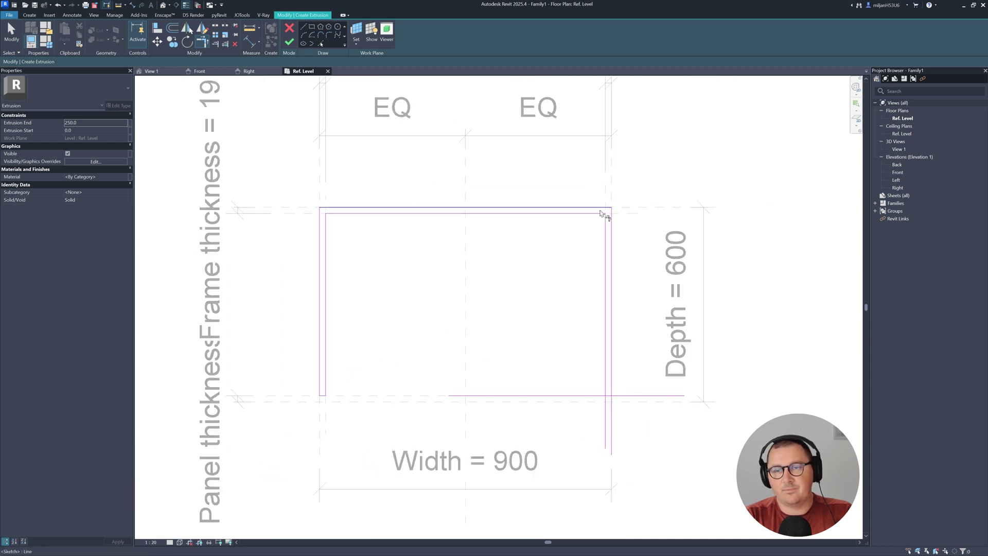
- Trim the front sketch line with both right lines to close the right side panel's front end, and finish the frame extrusion
{"action": "scroll", "coordinate": [592, 324], "scroll_direction": "up", "scroll_amount": 3}
{"action": "left_click", "coordinate": [592, 328]}
{"action": "left_click", "coordinate": [599, 329]}
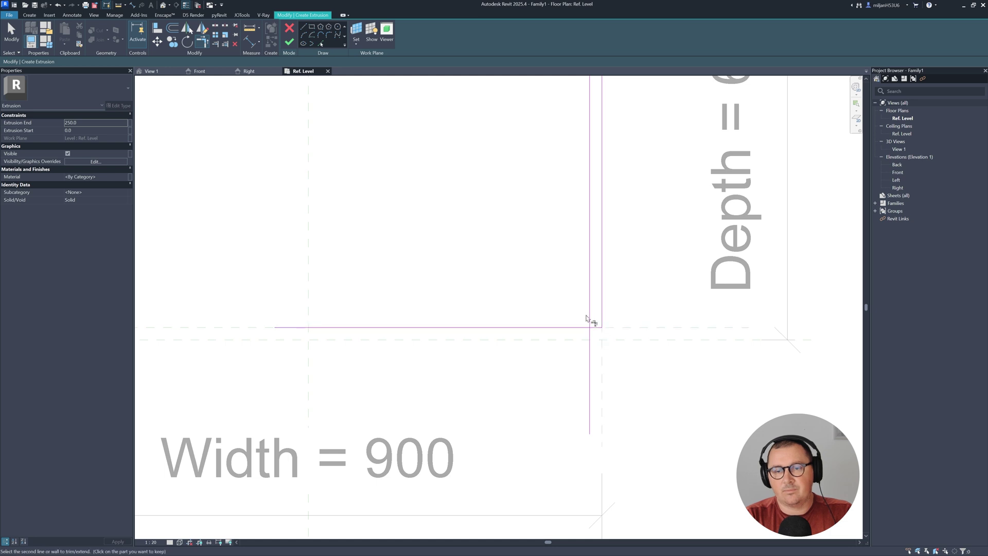
{"action": "scroll", "coordinate": [589, 322], "scroll_direction": "down", "scroll_amount": 3}
{"action": "left_click", "coordinate": [288, 42]}
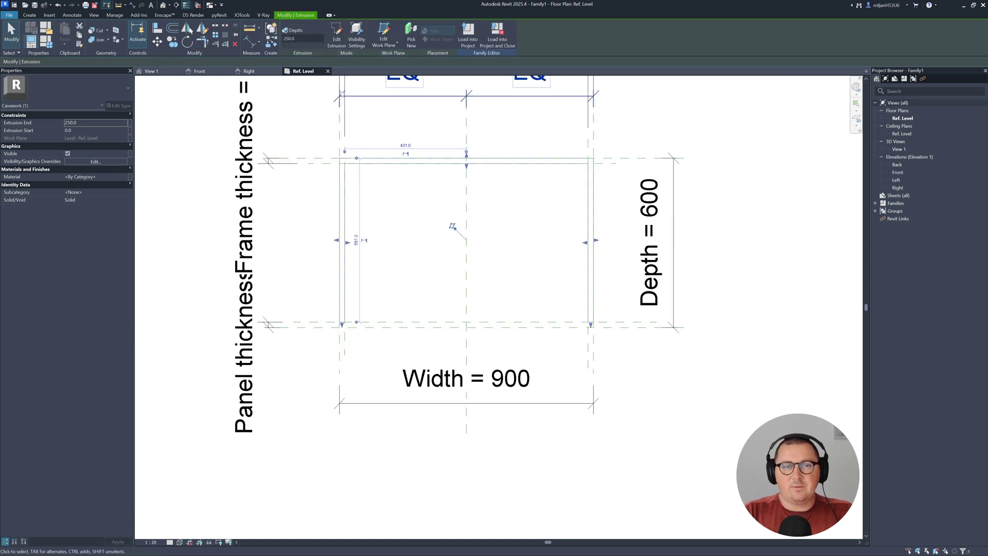
- In the Front elevation, stretch the frame extrusion up to the Top reference plane, lock it there, and check the frame in 3D
{"action": "left_click", "coordinate": [199, 71]}
{"action": "left_click_drag", "start_coordinate": [474, 336], "coordinate": [455, 217]}
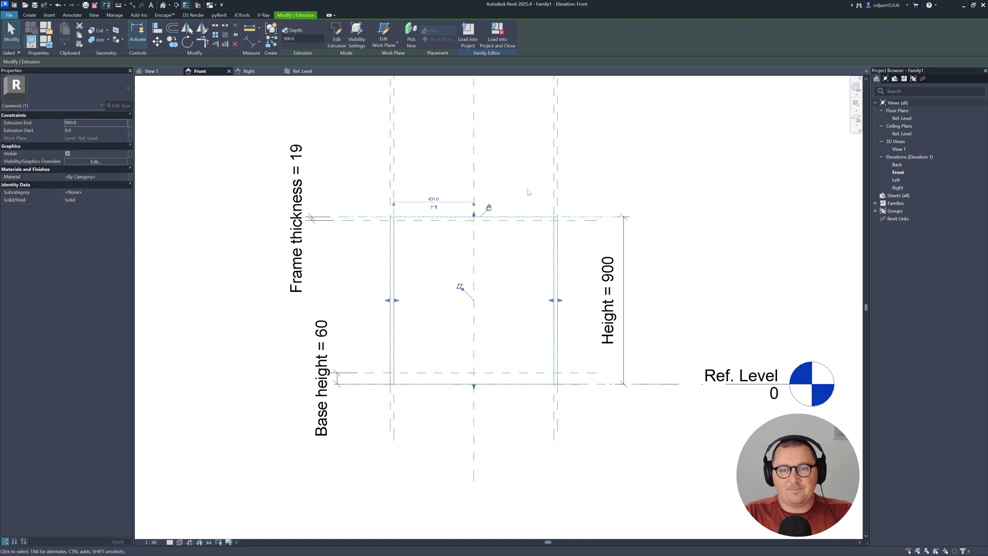
{"action": "left_click", "coordinate": [511, 172]}
{"action": "left_click", "coordinate": [150, 71]}
{"action": "scroll", "coordinate": [411, 296], "scroll_direction": "down", "scroll_amount": 3}
{"action": "mouse_move", "coordinate": [411, 296]}
{"action": "middle_mouse_down", "text": "shift"}
{"action": "mouse_move", "coordinate": [536, 348]}
{"action": "mouse_move", "coordinate": [419, 292]}
{"action": "middle_mouse_up", "text": "shift"}
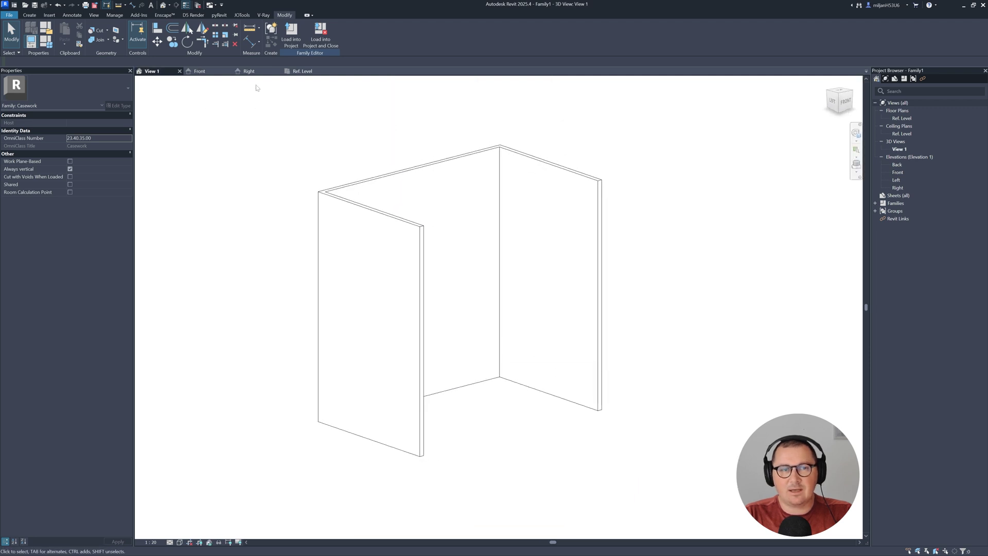
- In the Ref. Level plan, start an extrusion with locked sketch lines picked from the inner left, front, right and back planes
{"action": "left_click", "coordinate": [303, 71]}
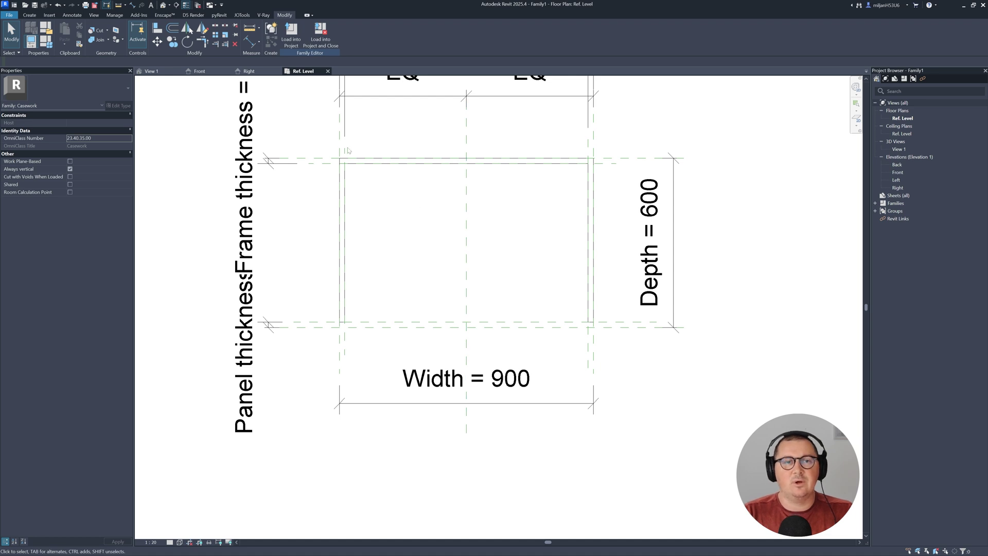
{"action": "middle_click_drag", "start_coordinate": [409, 199], "coordinate": [383, 200]}
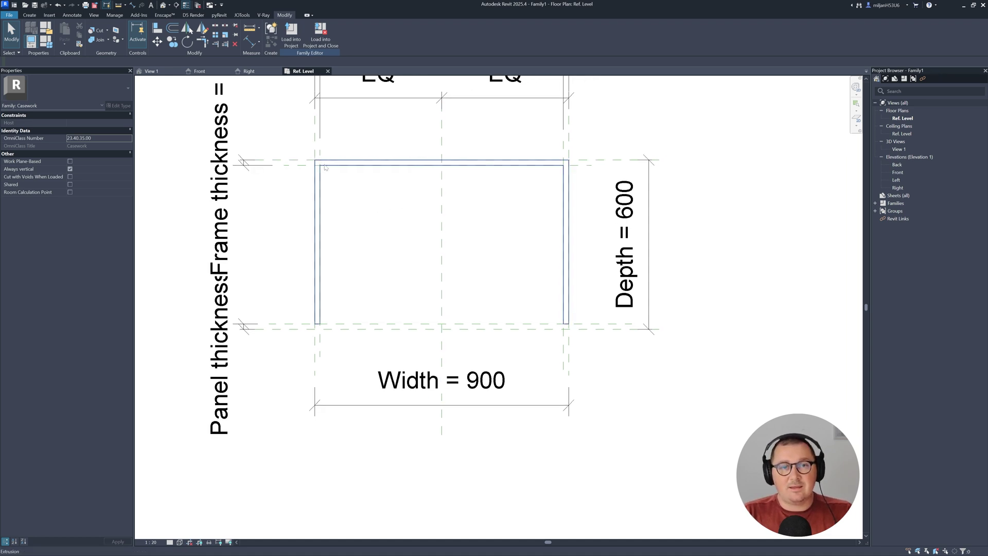
{"action": "middle_click_drag", "start_coordinate": [321, 164], "coordinate": [339, 189]}
{"action": "left_click", "coordinate": [29, 15]}
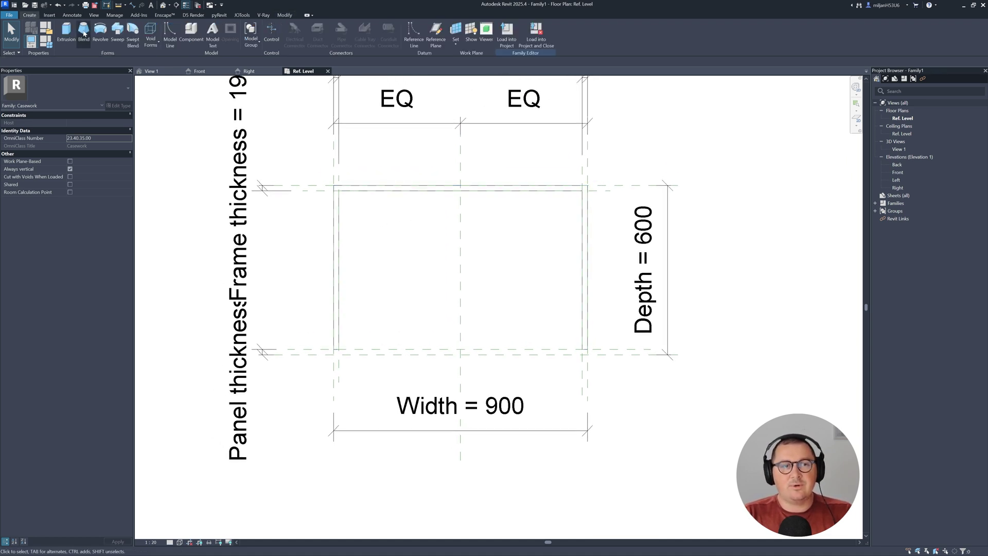
{"action": "left_click", "coordinate": [65, 32]}
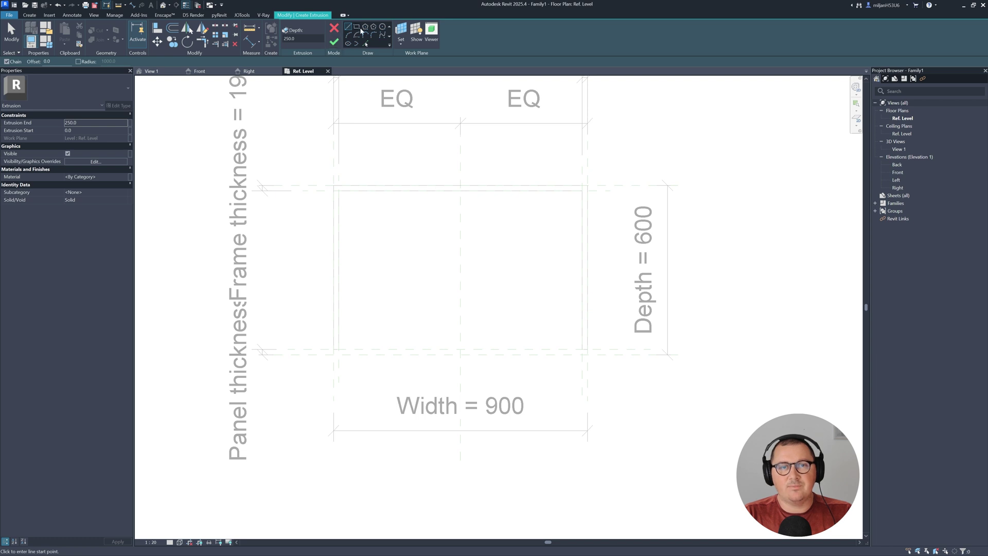
{"action": "left_click", "coordinate": [366, 44]}
{"action": "left_click", "coordinate": [337, 288]}
{"action": "left_click", "coordinate": [457, 360]}
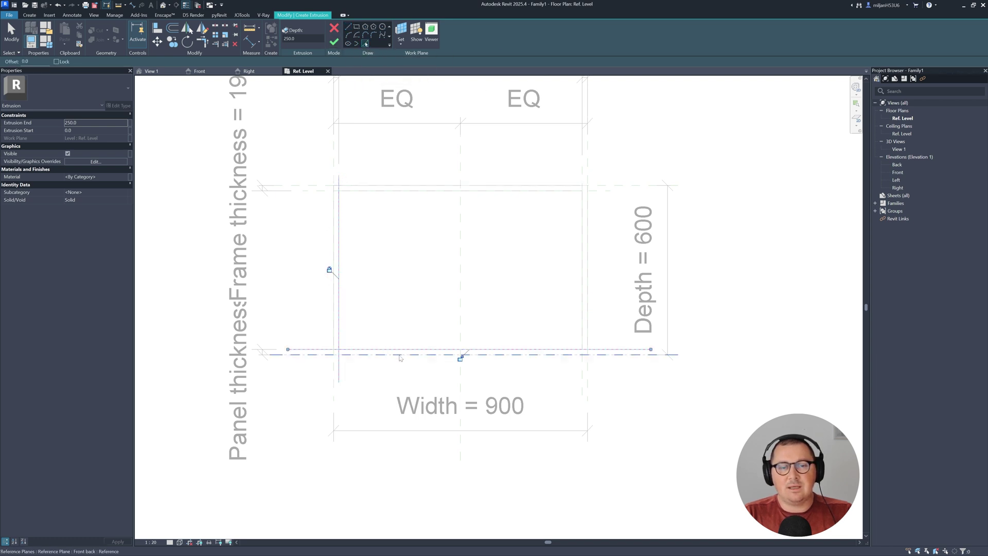
{"action": "left_click", "coordinate": [582, 381]}
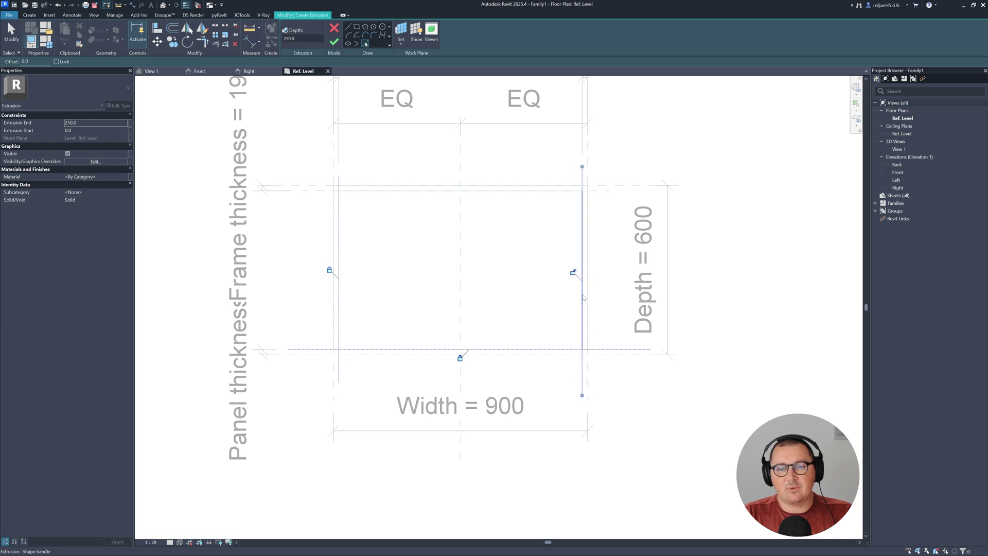
{"action": "left_click", "coordinate": [615, 195]}
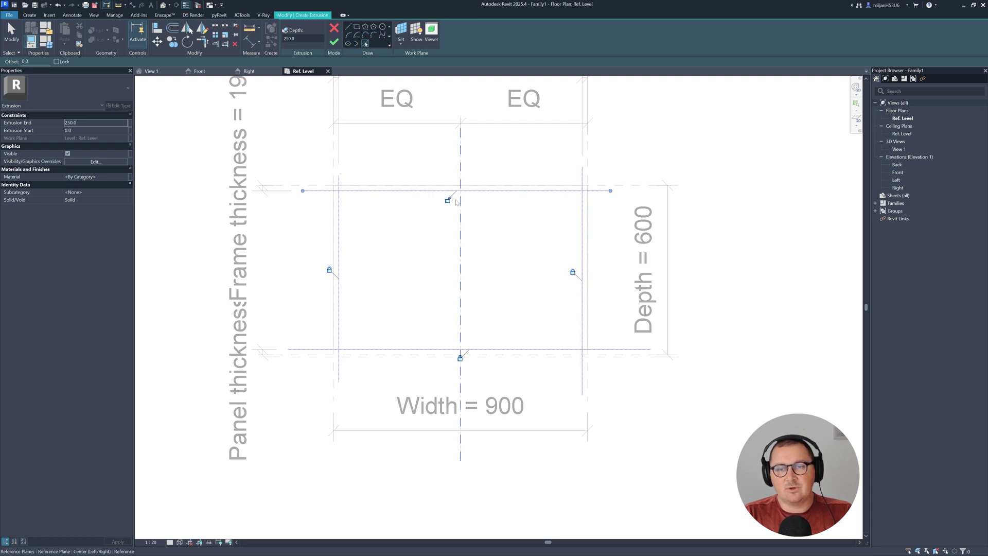
- Trim the four sketch lines into a closed rectangle inside the frame
{"action": "key", "text": "t"}
{"action": "key", "text": "r"}
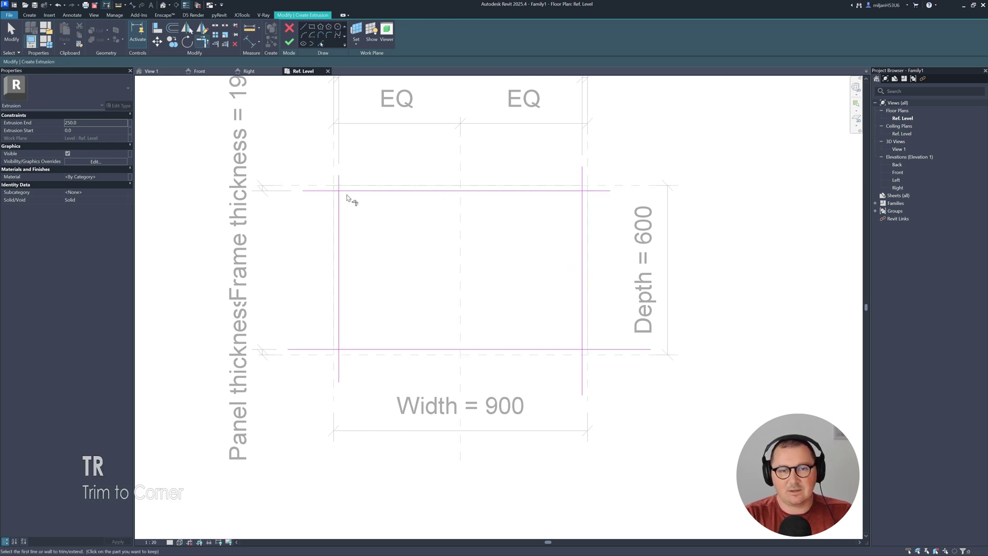
{"action": "left_click", "coordinate": [339, 213]}
{"action": "left_click", "coordinate": [380, 349]}
{"action": "left_click", "coordinate": [582, 332]}
{"action": "left_click", "coordinate": [582, 257]}
{"action": "left_click", "coordinate": [551, 191]}
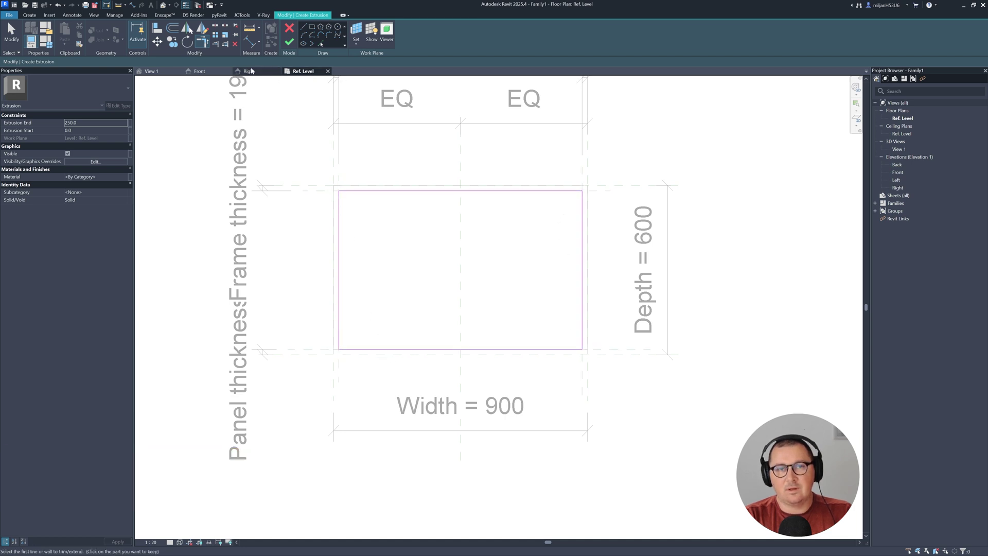
- Set the extrusion's work plane to Reference Plane : Base and finish the bottom panel sketch
{"action": "left_click", "coordinate": [356, 45]}
{"action": "left_click", "coordinate": [369, 61]}
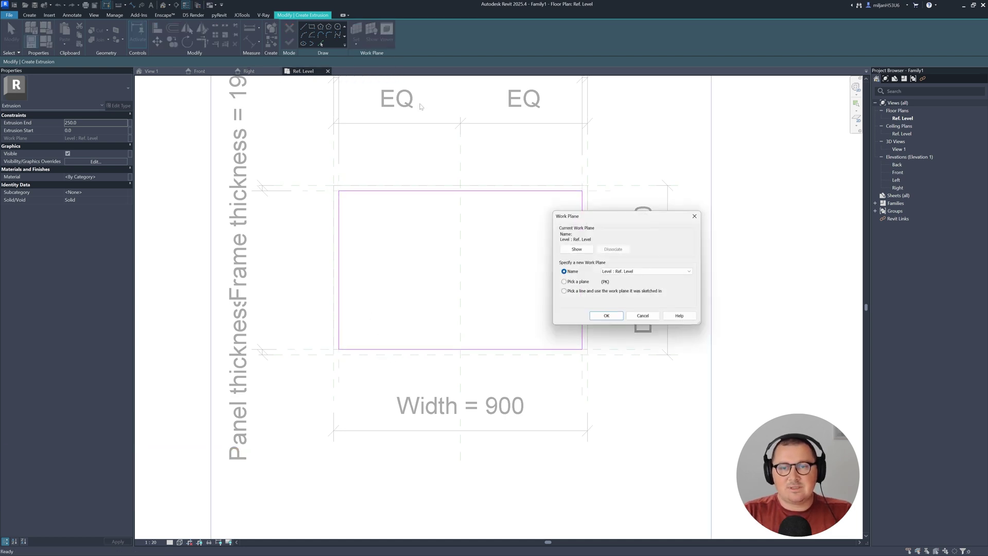
{"action": "left_click", "coordinate": [634, 271]}
{"action": "left_click", "coordinate": [633, 283]}
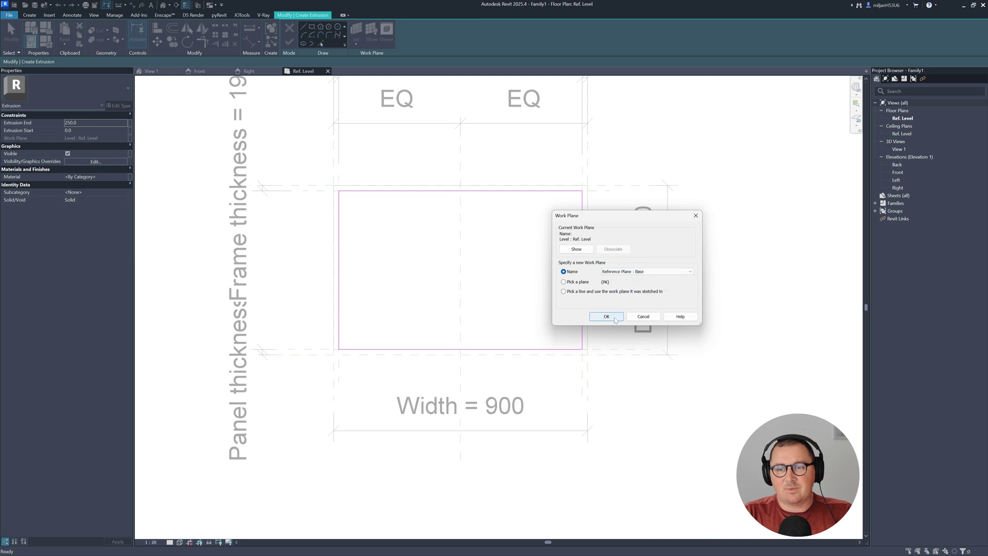
{"action": "left_click", "coordinate": [606, 316]}
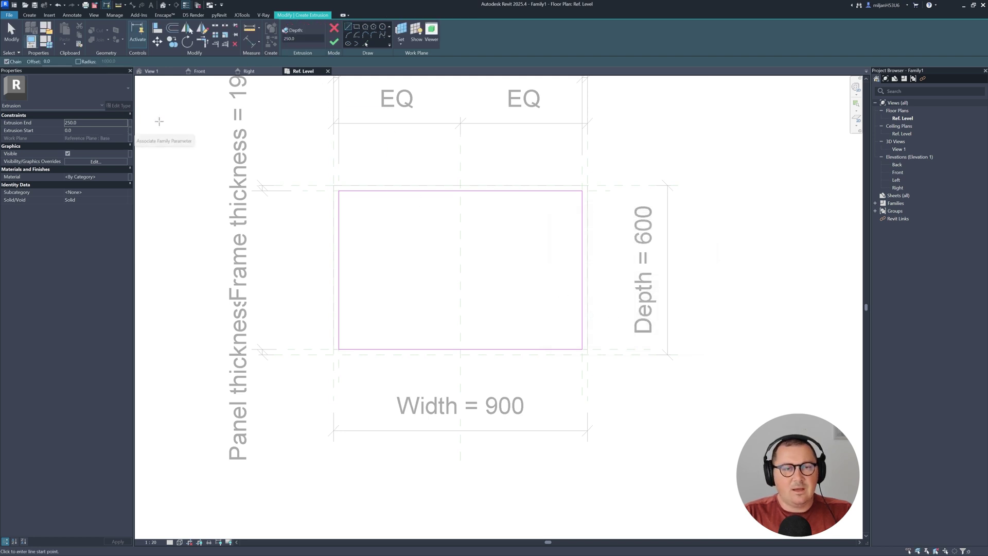
{"action": "left_click", "coordinate": [334, 41]}
- In the Front elevation, associate the bottom panel's Extrusion End with the Frame thickness parameter
{"action": "left_click", "coordinate": [199, 71]}
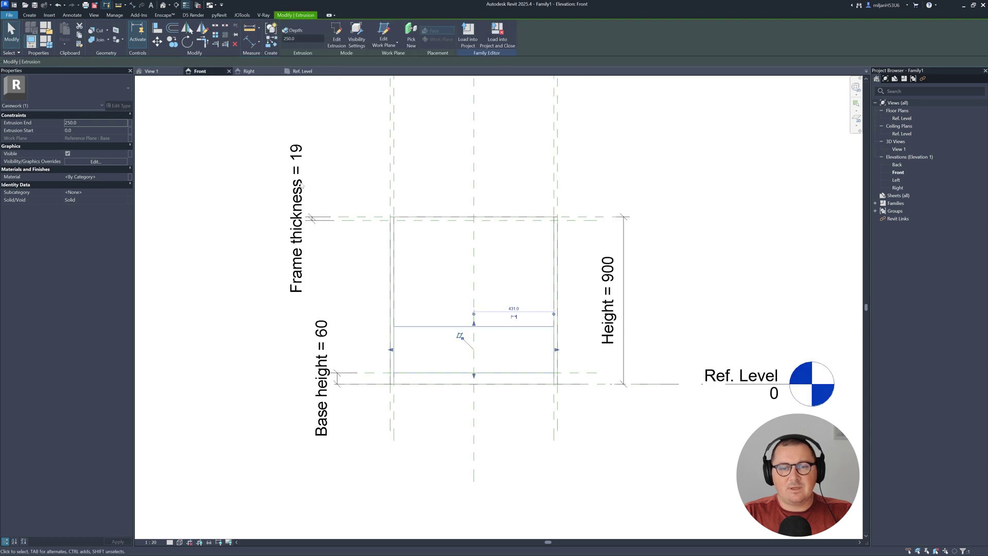
{"action": "scroll", "coordinate": [525, 365], "scroll_direction": "up", "scroll_amount": 2}
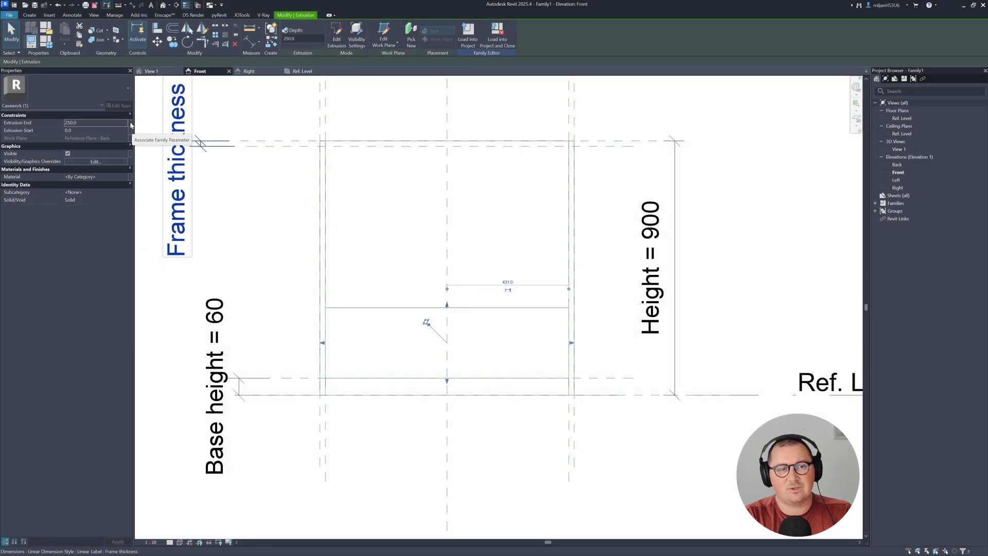
{"action": "left_click", "coordinate": [130, 125]}
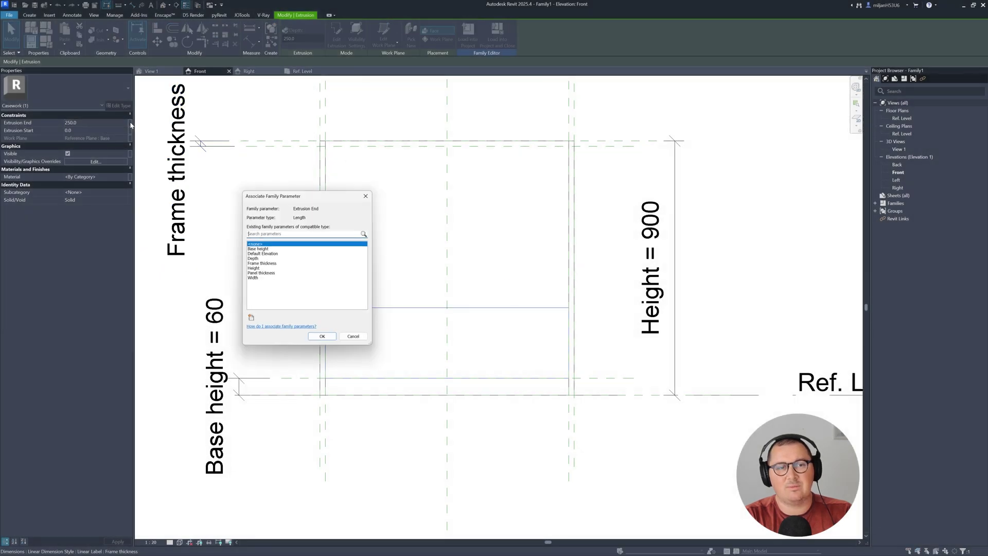
{"action": "left_click", "coordinate": [265, 263]}
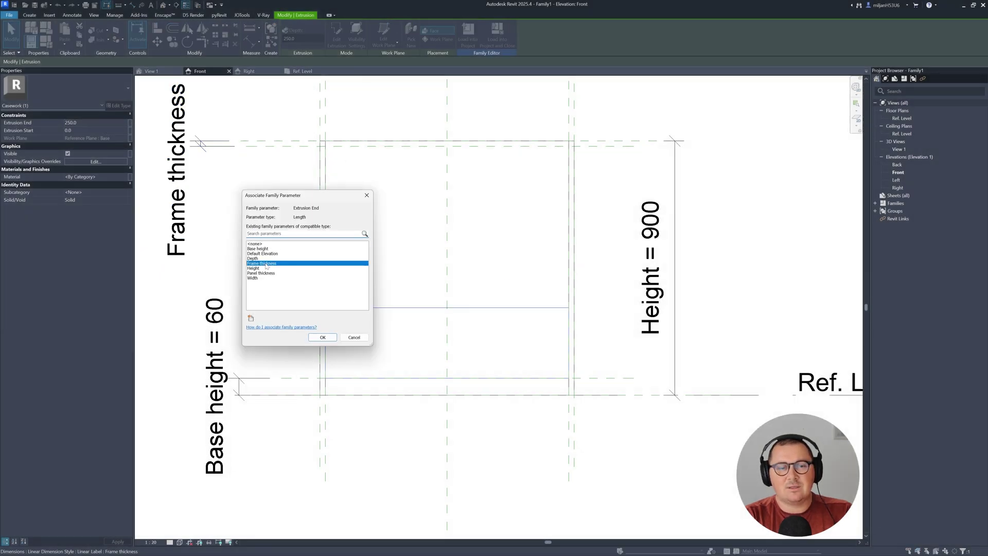
{"action": "left_click", "coordinate": [322, 337]}
{"action": "key", "text": "Escape"}
{"action": "scroll", "coordinate": [401, 272], "scroll_direction": "down", "scroll_amount": 2}
{"action": "middle_click_drag", "start_coordinate": [402, 266], "coordinate": [402, 267]}
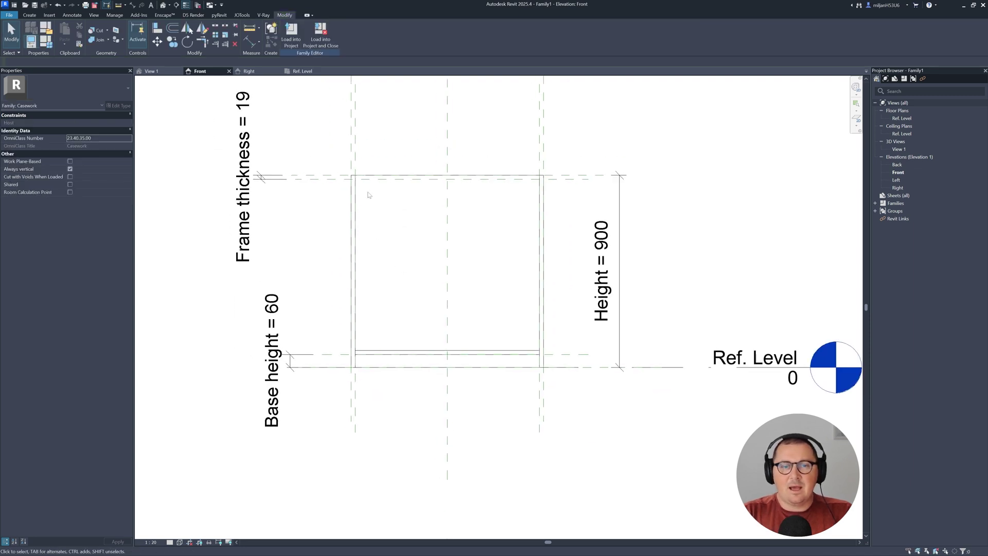
- In the Ref. Level plan, start another extrusion and set its work plane to Reference Plane : Top
{"action": "left_click", "coordinate": [301, 71]}
{"action": "scroll", "coordinate": [489, 252], "scroll_direction": "down", "scroll_amount": 2}
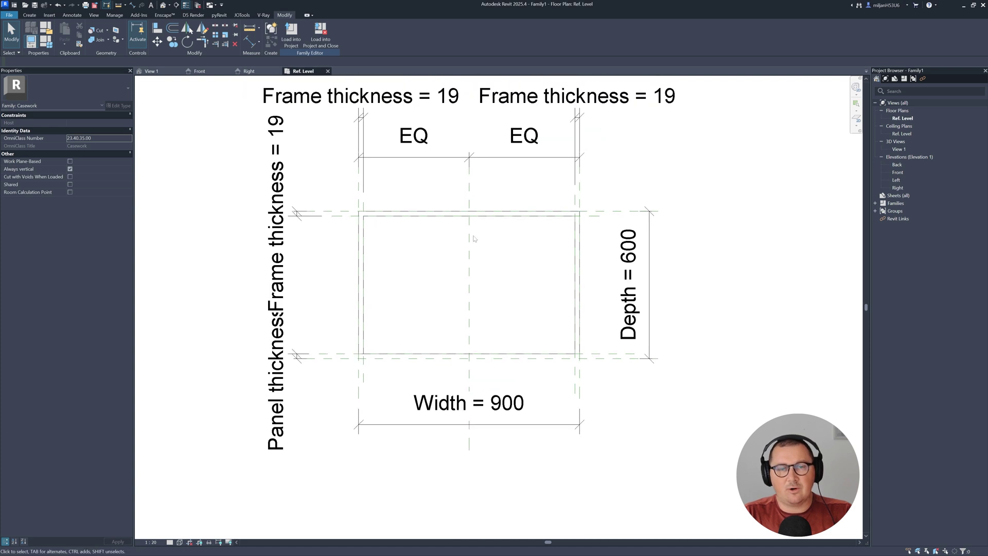
{"action": "left_click", "coordinate": [30, 15]}
{"action": "left_click", "coordinate": [66, 34]}
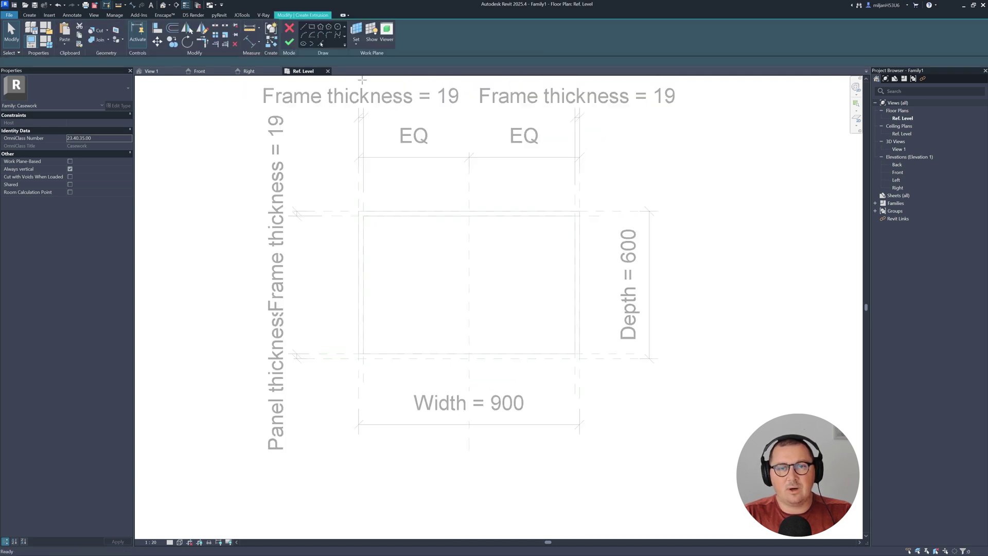
{"action": "left_click", "coordinate": [399, 45]}
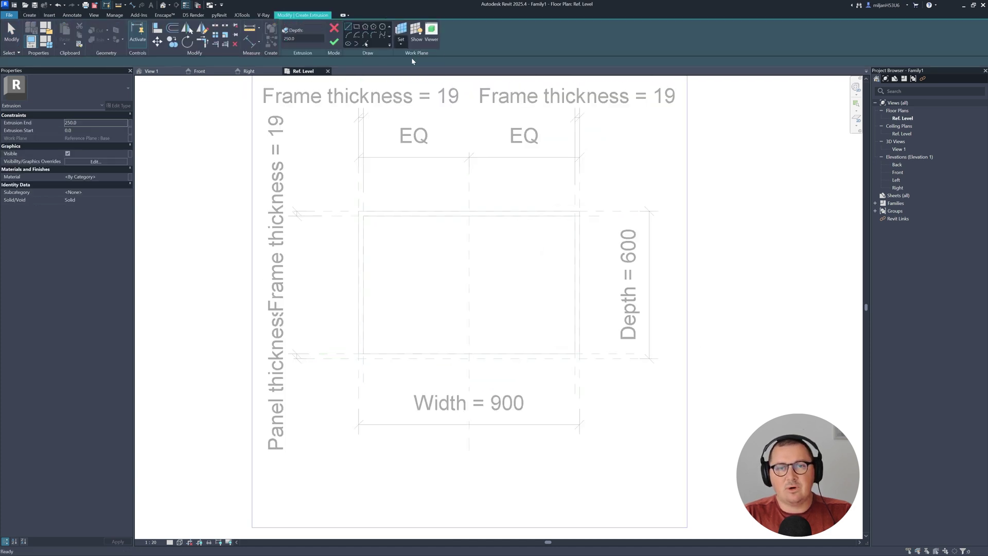
{"action": "left_click", "coordinate": [636, 275]}
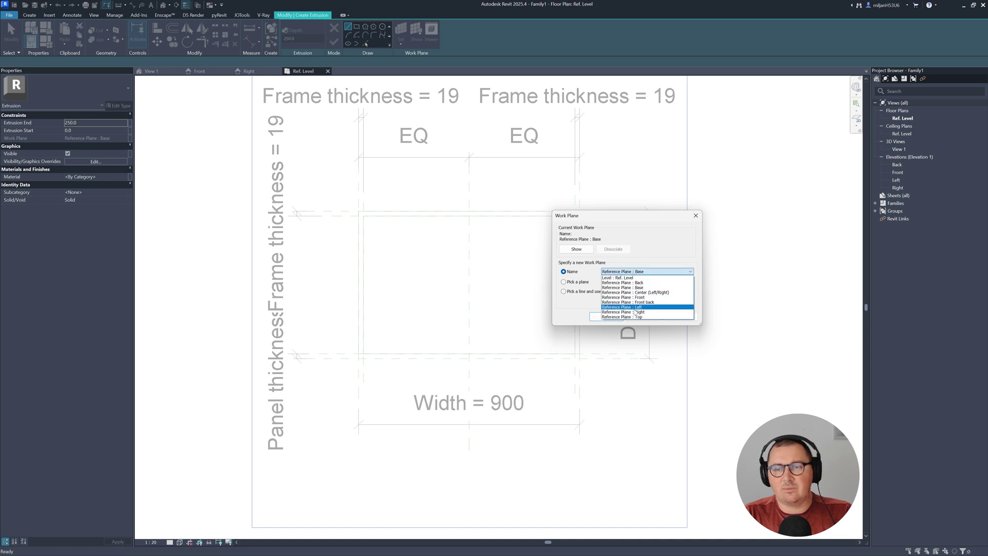
{"action": "left_click", "coordinate": [628, 317]}
{"action": "left_click", "coordinate": [607, 316]}
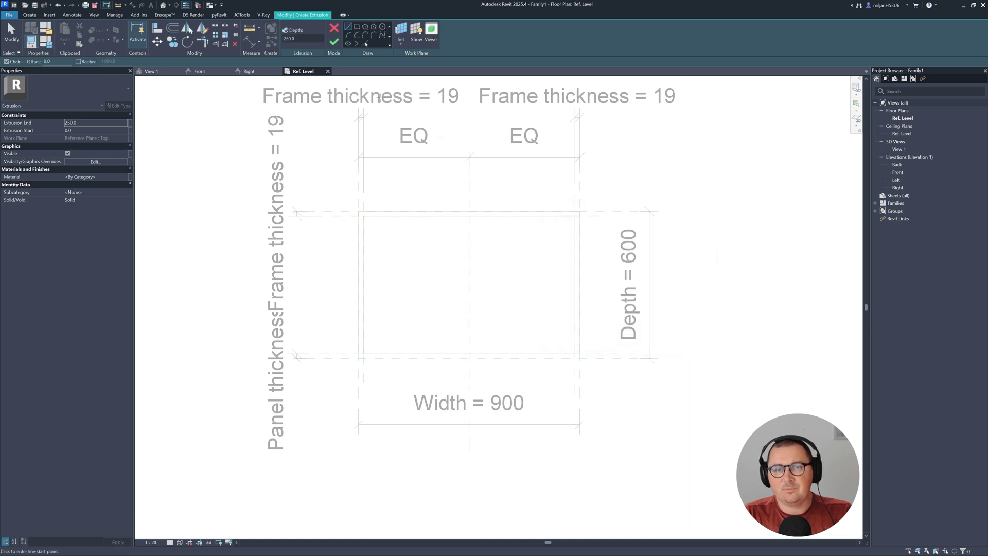
- Pick sketch lines for the top panel from the inner left, front, right and back planes, locking each to its plane
{"action": "left_click", "coordinate": [366, 46]}
{"action": "left_click", "coordinate": [366, 379]}
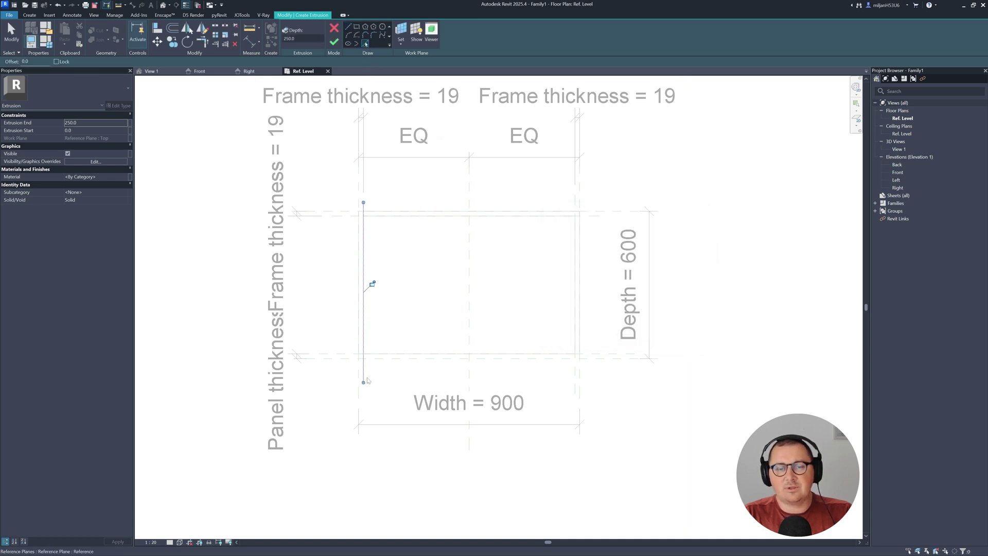
{"action": "left_click", "coordinate": [330, 354]}
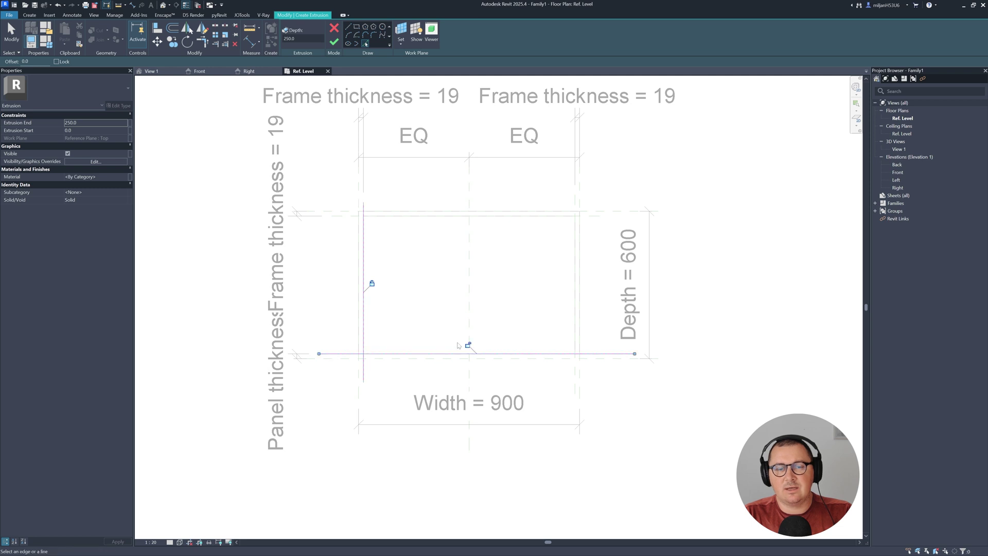
{"action": "left_click", "coordinate": [576, 295]}
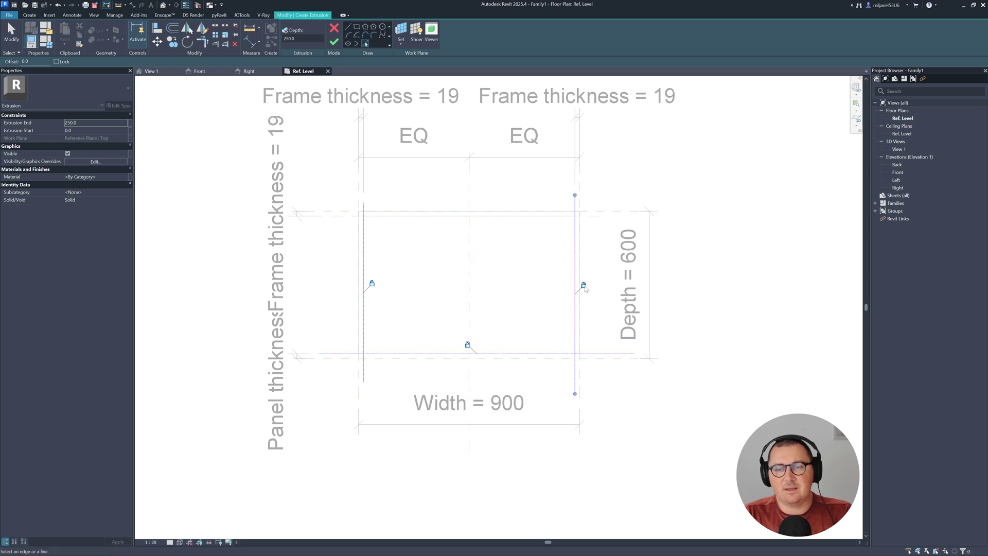
{"action": "left_click", "coordinate": [456, 211]}
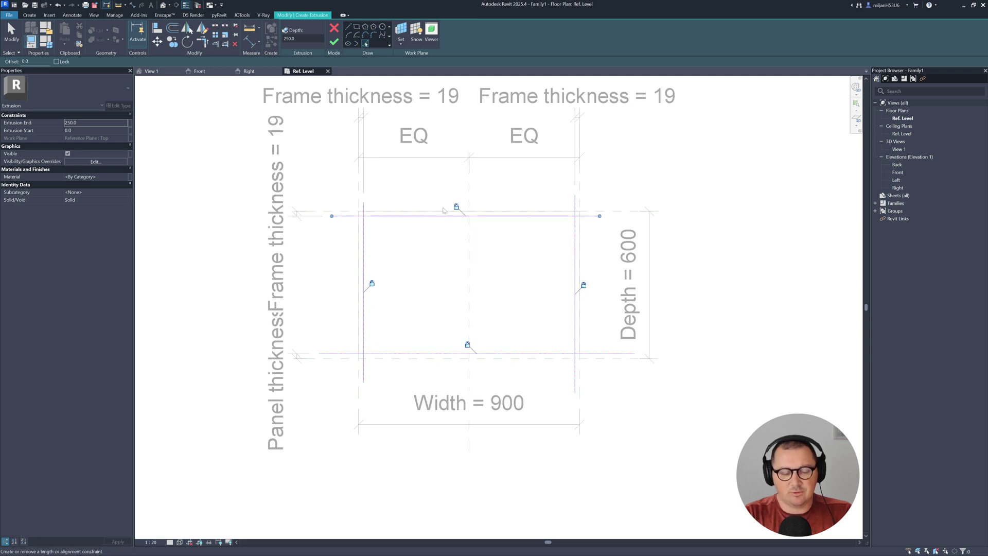
- Trim the top panel's sketch lines into a closed rectangle and finish the extrusion
{"action": "key", "text": "Escape"}
{"action": "left_click", "coordinate": [366, 216]}
{"action": "left_click", "coordinate": [364, 308]}
{"action": "left_click", "coordinate": [394, 354]}
{"action": "left_click", "coordinate": [407, 354]}
{"action": "left_click", "coordinate": [575, 336]}
{"action": "left_click", "coordinate": [555, 220]}
{"action": "left_click", "coordinate": [199, 71]}
{"action": "left_click", "coordinate": [289, 42]}
- In the Front elevation, pull the top panel's upper face down to the reference plane just below Top and lock it
{"action": "scroll", "coordinate": [453, 175], "scroll_direction": "up", "scroll_amount": 3}
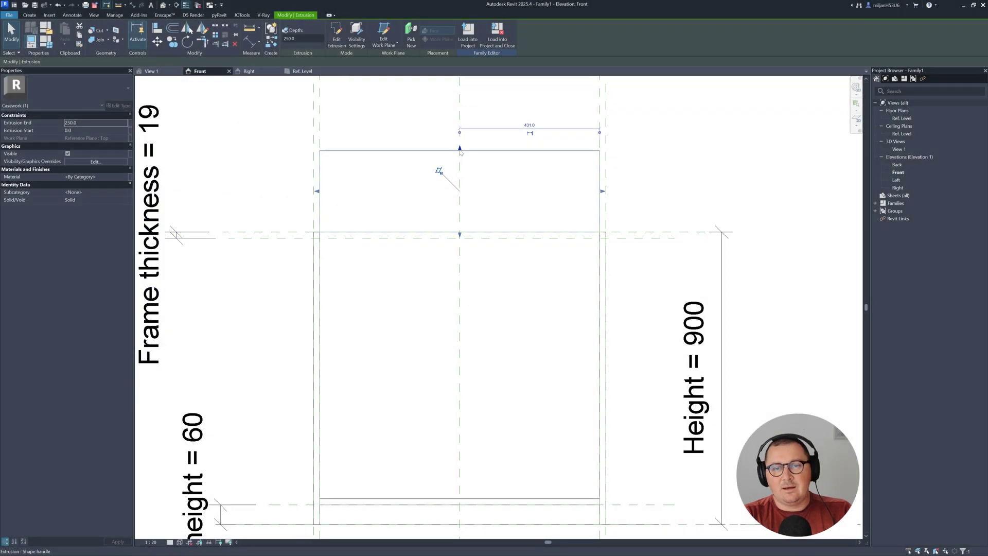
{"action": "left_click_drag", "start_coordinate": [460, 149], "coordinate": [476, 239]}
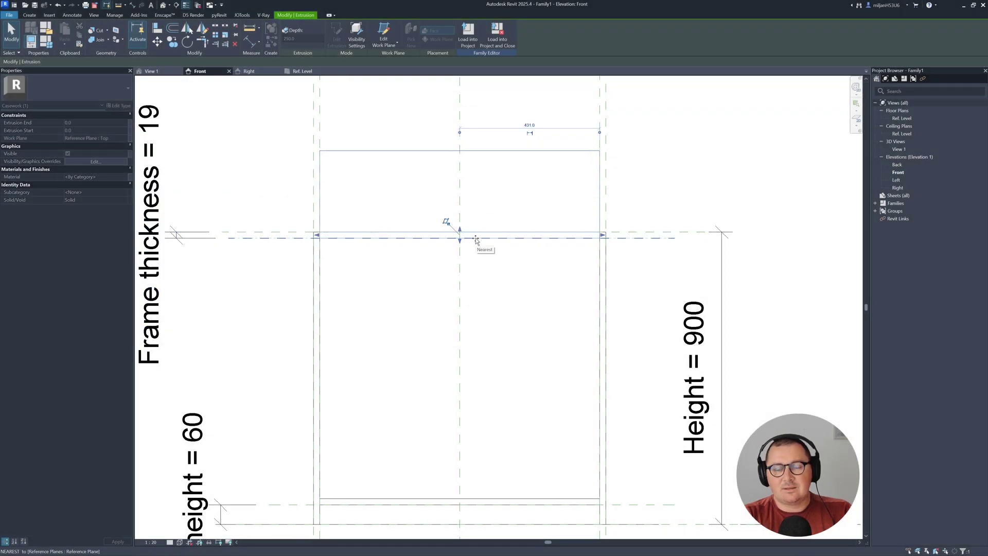
{"action": "middle_click_drag", "start_coordinate": [263, 254], "coordinate": [323, 250]}
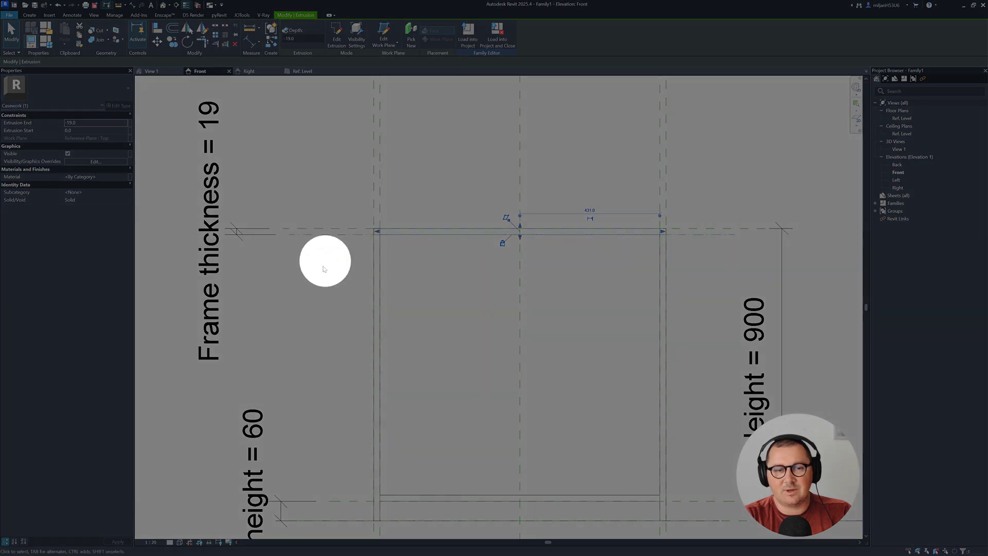
{"action": "left_click", "coordinate": [338, 243]}
- Set the Frame thickness parameter to 35 in the family types and apply it to test the cabinet
{"action": "scroll", "coordinate": [349, 226], "scroll_direction": "down", "scroll_amount": 5}
{"action": "scroll", "coordinate": [397, 242], "scroll_direction": "up", "scroll_amount": 4}
{"action": "middle_click_drag", "start_coordinate": [342, 231], "coordinate": [445, 282]}
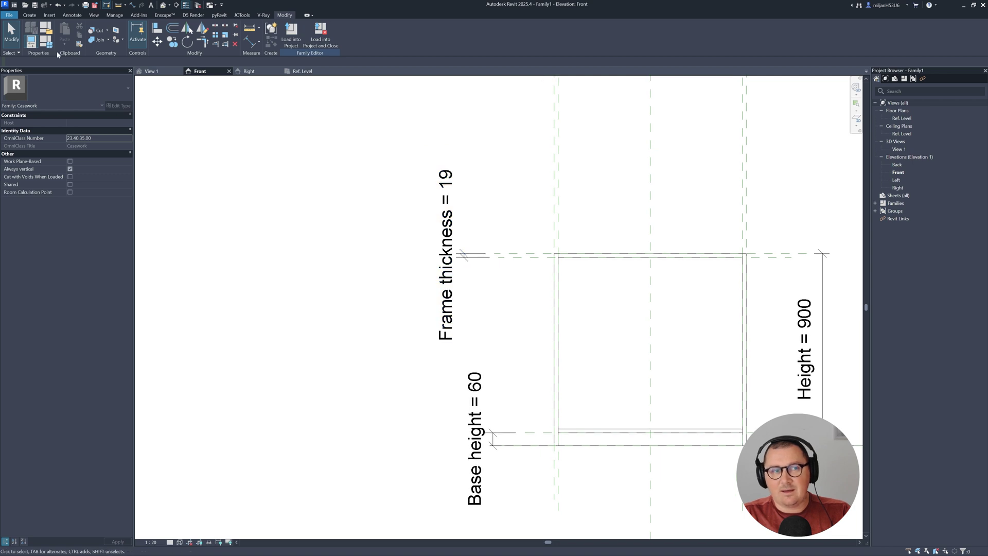
{"action": "left_click", "coordinate": [47, 40]}
{"action": "left_click", "coordinate": [292, 211]}
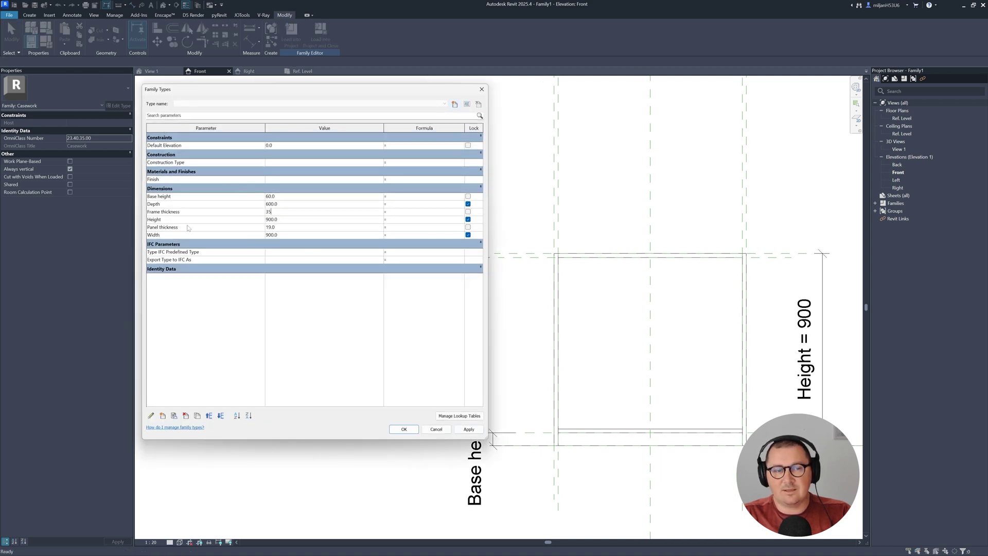
{"action": "left_click", "coordinate": [469, 430]}
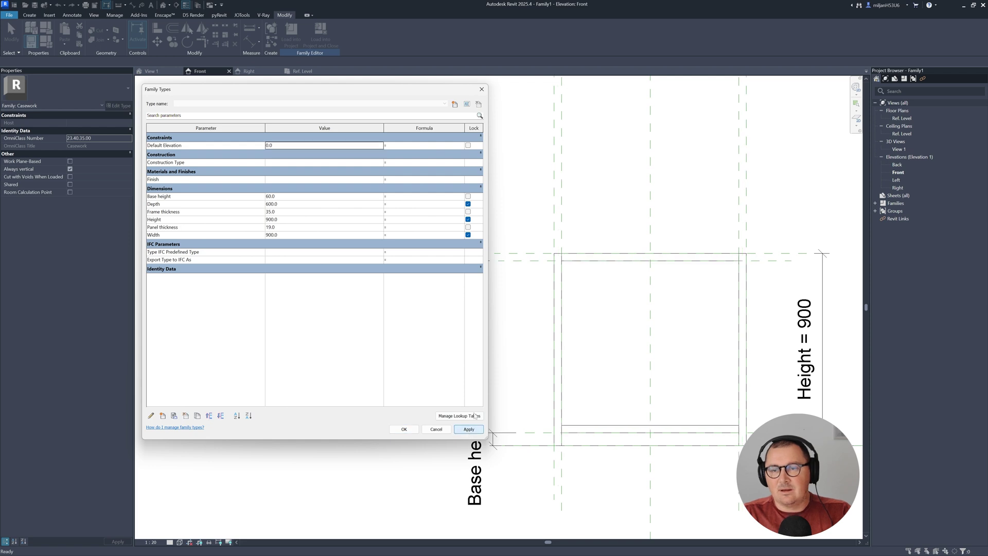
- Restore the Frame thickness parameter to 19
{"action": "left_click", "coordinate": [288, 214]}
{"action": "type", "text": "19"}
{"action": "key", "text": "Return"}
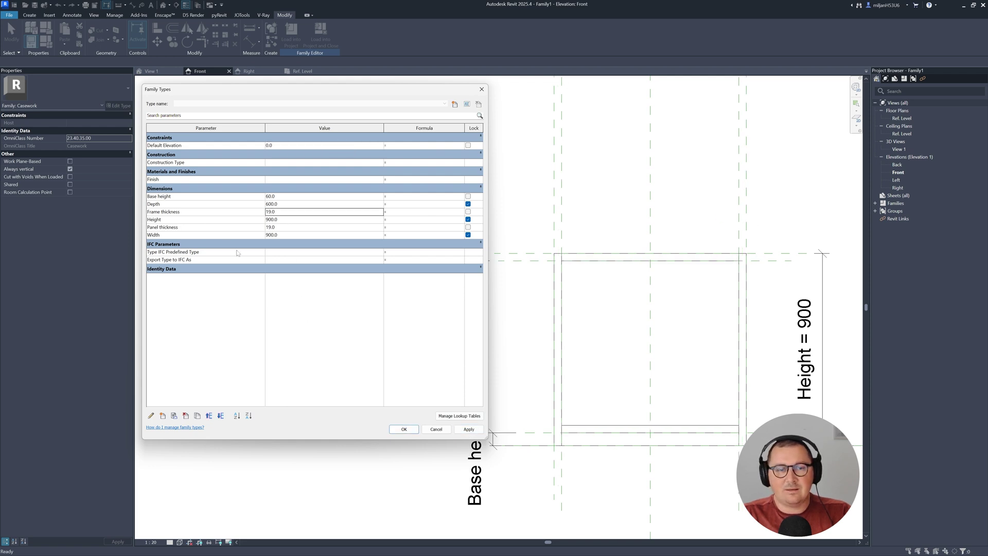
- Reorder the Dimensions parameters so that Height comes first and Width second
{"action": "left_click", "coordinate": [186, 220]}
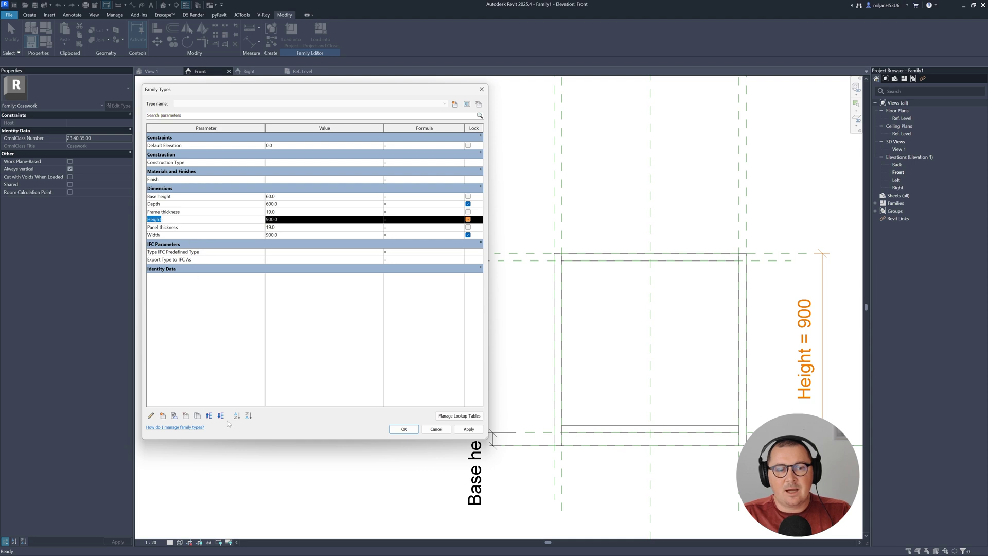
{"action": "left_click", "coordinate": [209, 416]}
{"action": "left_click", "coordinate": [209, 415]}
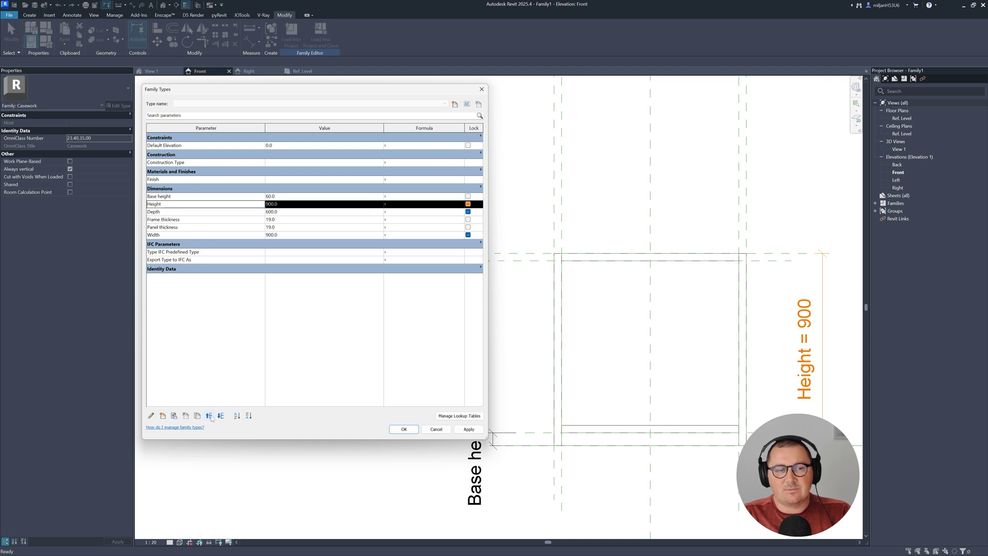
{"action": "left_click", "coordinate": [209, 415]}
{"action": "left_click", "coordinate": [162, 236]}
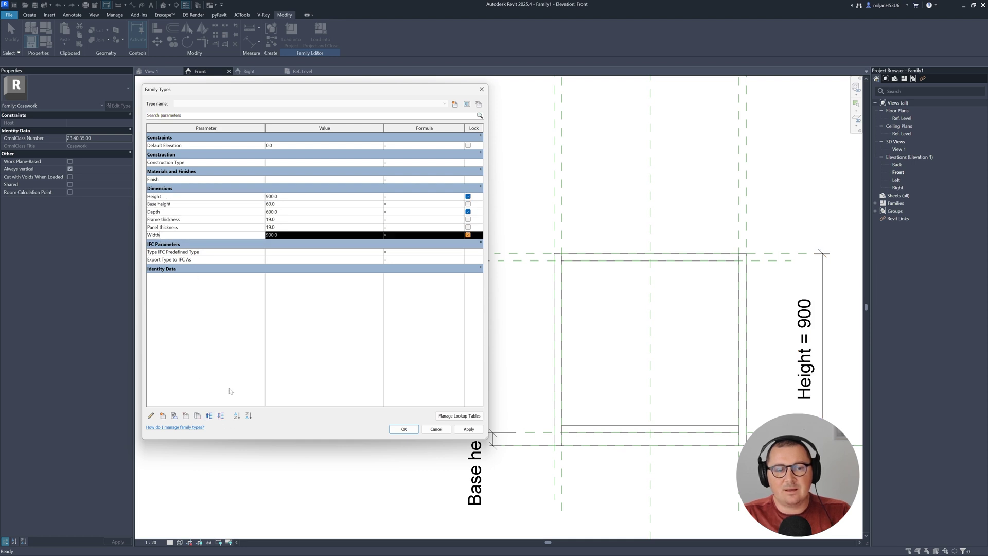
{"action": "left_click", "coordinate": [209, 416]}
{"action": "left_click", "coordinate": [209, 416]}
{"action": "left_click", "coordinate": [209, 415]}
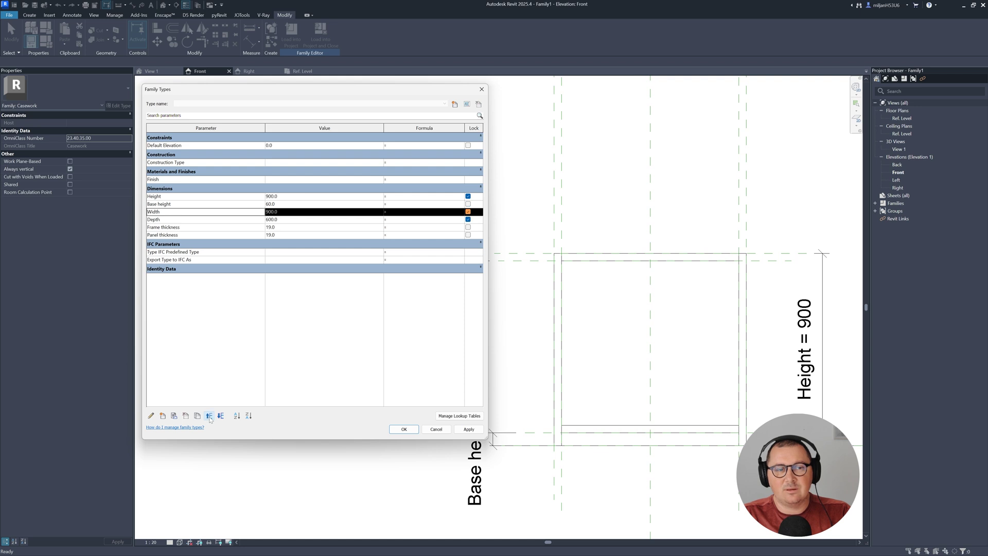
{"action": "left_click", "coordinate": [209, 416]}
- Move Depth directly below Width and Base height to the end of the Dimensions group, and accept the family types
{"action": "left_click", "coordinate": [159, 220]}
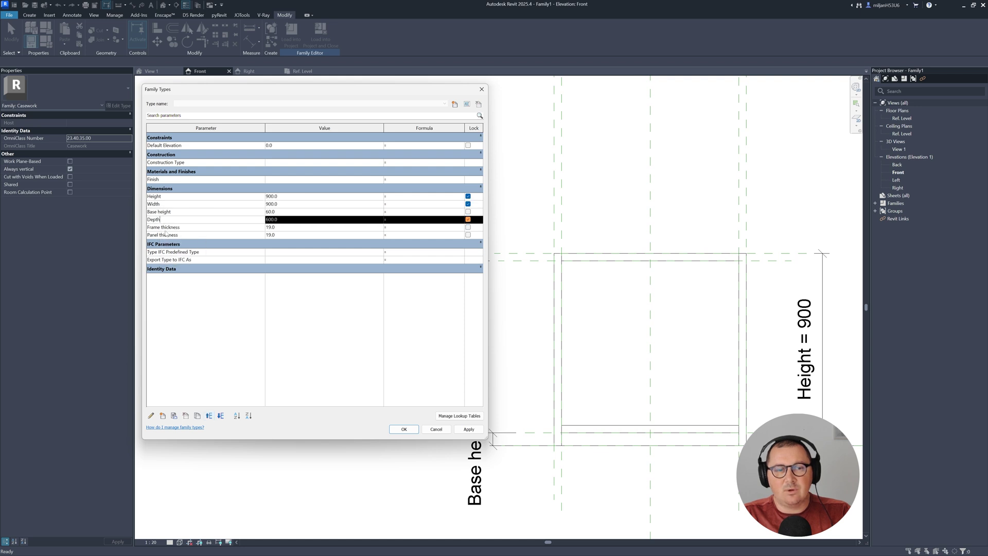
{"action": "left_click", "coordinate": [208, 415]}
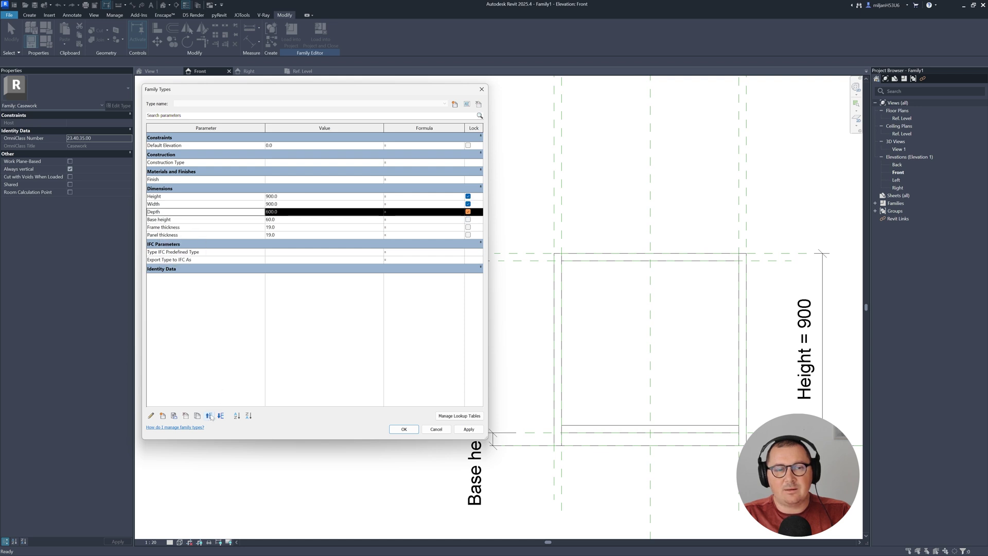
{"action": "left_click", "coordinate": [182, 220]}
{"action": "left_click", "coordinate": [221, 415]}
{"action": "left_click", "coordinate": [220, 416]}
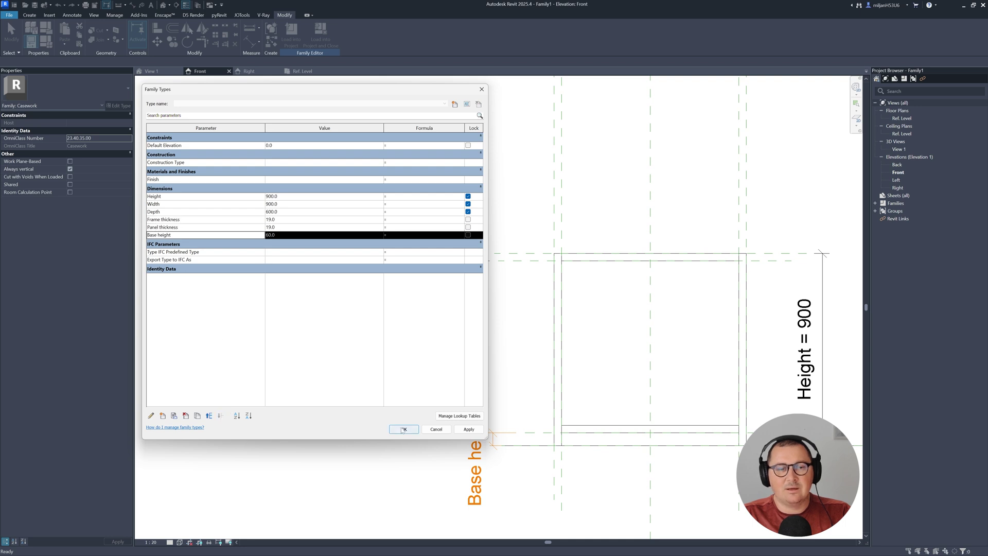
{"action": "left_click", "coordinate": [403, 430]}
- In the 3D view, mark the toe-kick panel location below the bottom panel with red lines on a screen capture, and discard the capture
{"action": "middle_click_drag", "start_coordinate": [530, 377], "coordinate": [353, 325]}
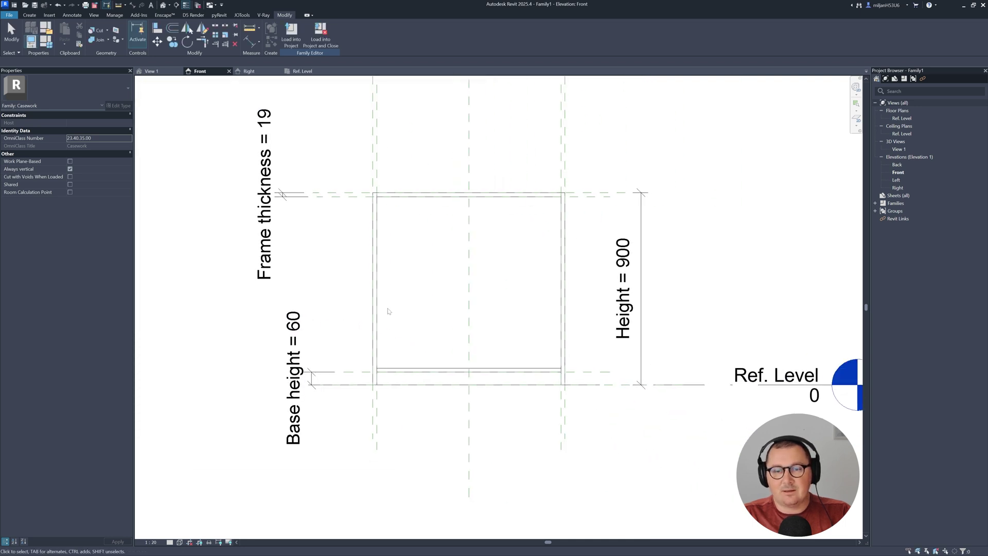
{"action": "left_click", "coordinate": [164, 73]}
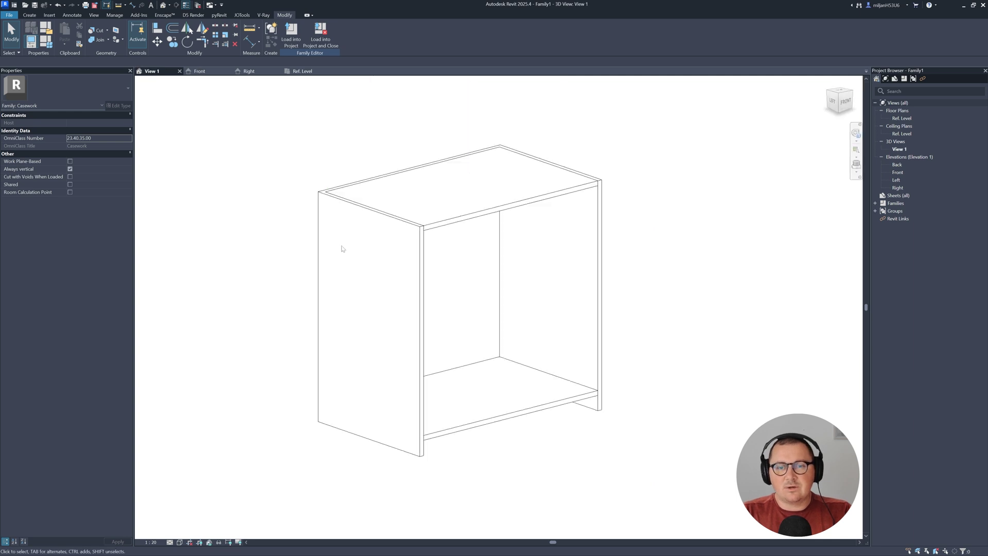
{"action": "middle_click_drag", "start_coordinate": [339, 248], "coordinate": [379, 255]}
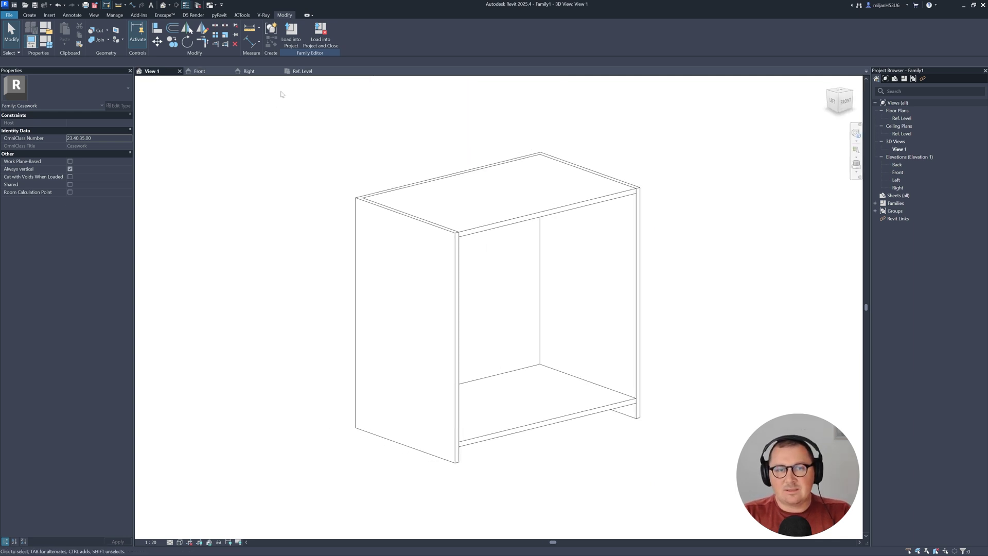
{"action": "key", "text": "Print"}
{"action": "left_click_drag", "start_coordinate": [281, 92], "coordinate": [701, 502]}
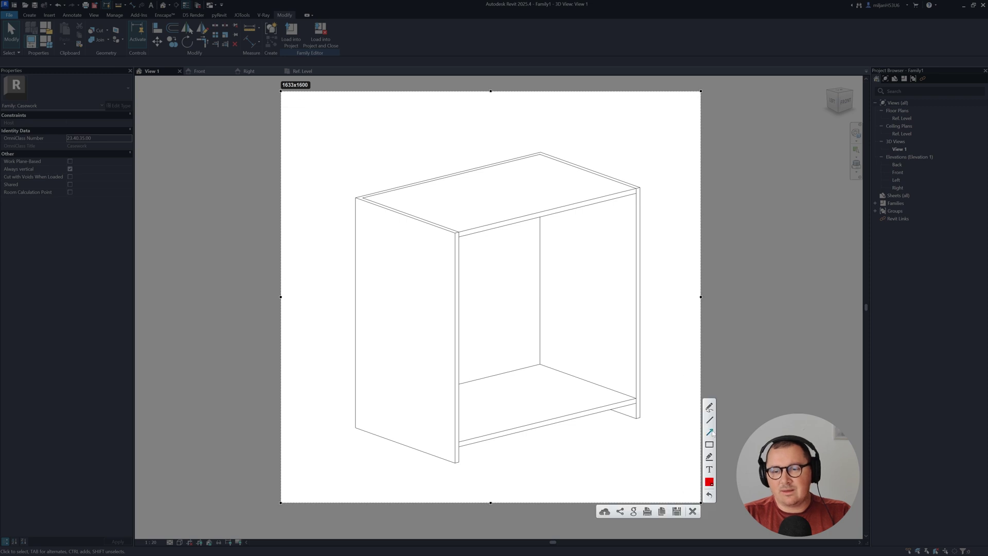
{"action": "left_click_drag", "start_coordinate": [629, 418], "coordinate": [461, 460]}
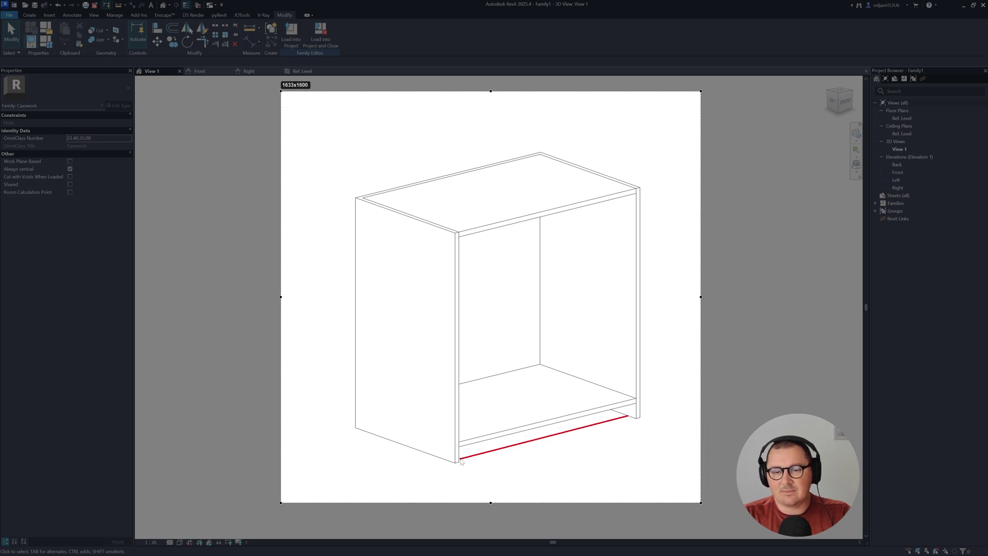
{"action": "left_click_drag", "start_coordinate": [626, 417], "coordinate": [626, 408]}
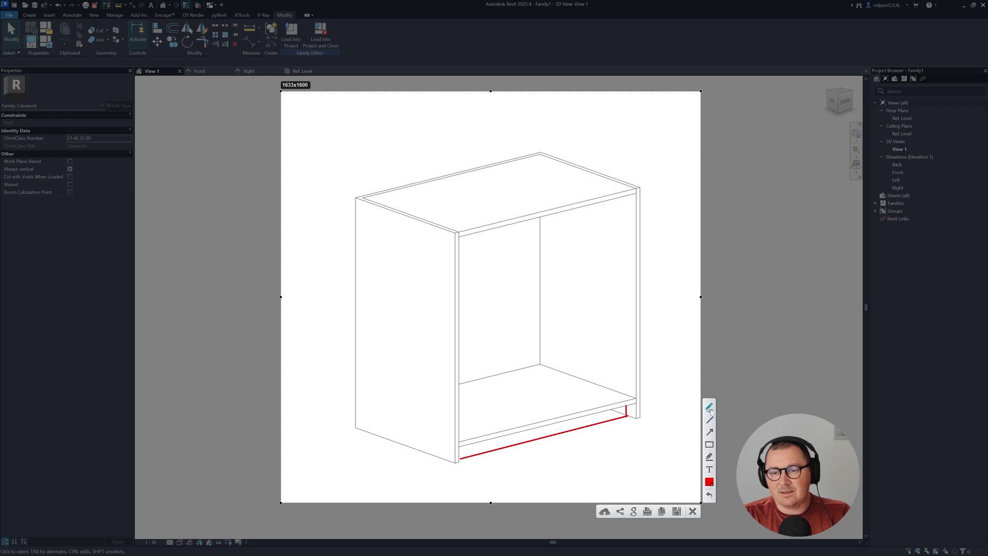
{"action": "left_click", "coordinate": [693, 511]}
- In the Ref. Level plan, draw a horizontal reference plane across the cabinet, about 79 mm behind the Front plane
{"action": "left_click", "coordinate": [304, 71]}
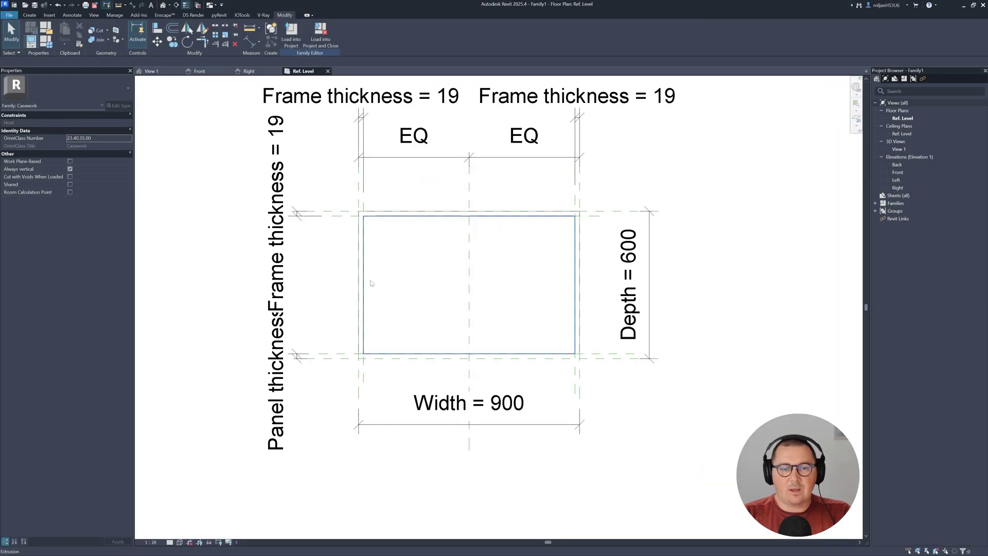
{"action": "scroll", "coordinate": [383, 301], "scroll_direction": "up", "scroll_amount": 2}
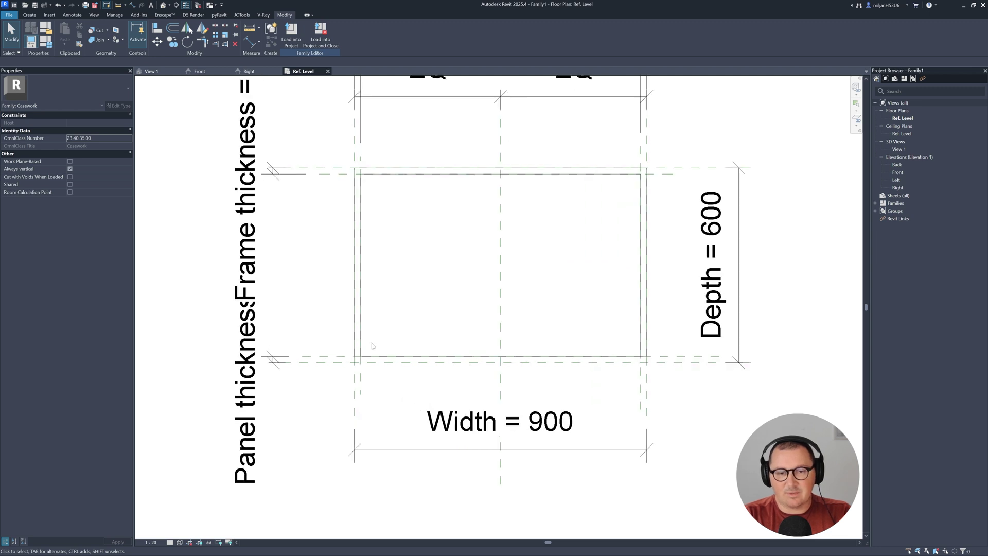
{"action": "key", "text": "r"}
{"action": "key", "text": "p"}
{"action": "left_click", "coordinate": [309, 335]}
{"action": "left_click", "coordinate": [793, 337]}
- Add an aligned dimension between the Front plane and the new reference plane, placed beyond the Depth dimension
{"action": "key", "text": "d"}
{"action": "key", "text": "i"}
{"action": "left_click", "coordinate": [692, 363]}
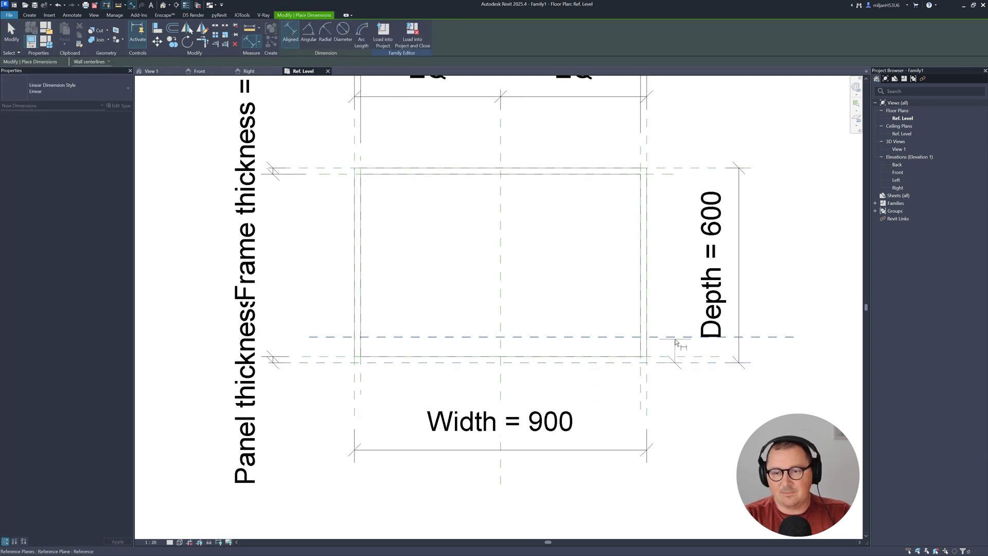
{"action": "left_click", "coordinate": [676, 337]}
{"action": "middle_click_drag", "start_coordinate": [677, 340], "coordinate": [455, 335]}
{"action": "left_click", "coordinate": [638, 349]}
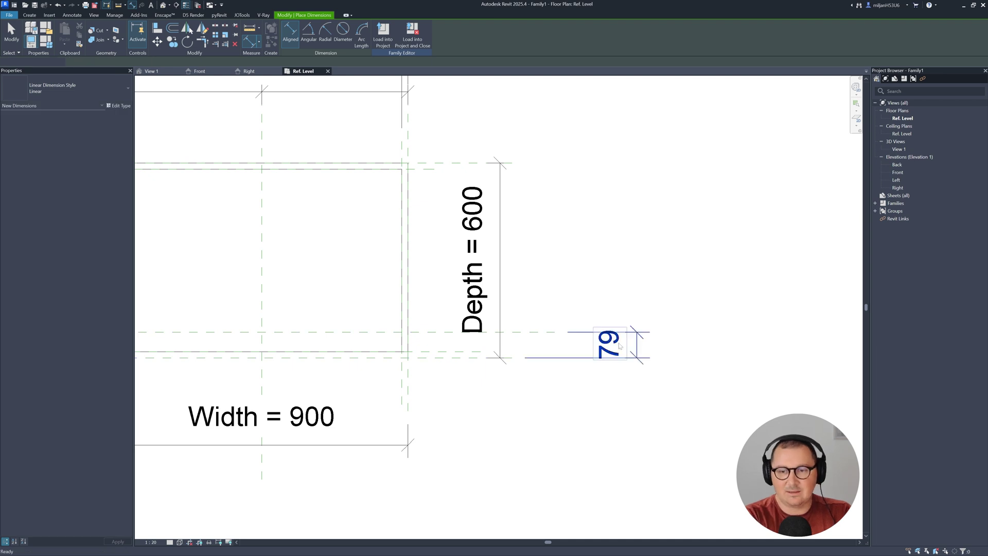
{"action": "key", "text": "Escape"}
- Label the new dimension with a new type parameter named Teo depth, grouped under Dimensions
{"action": "left_click", "coordinate": [364, 35]}
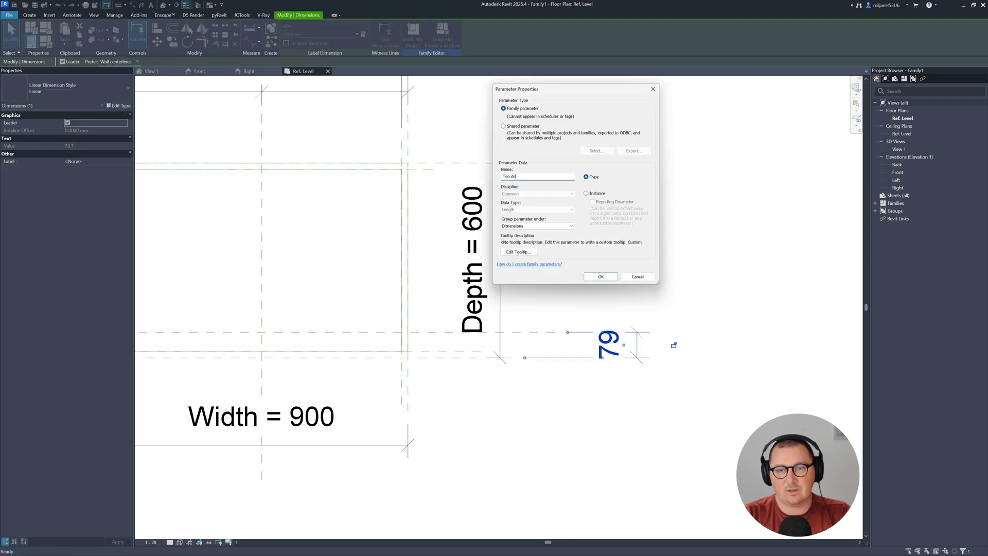
{"action": "key", "text": "Return"}
{"action": "key", "text": "Escape"}
{"action": "scroll", "coordinate": [669, 342], "scroll_direction": "down", "scroll_amount": 3}
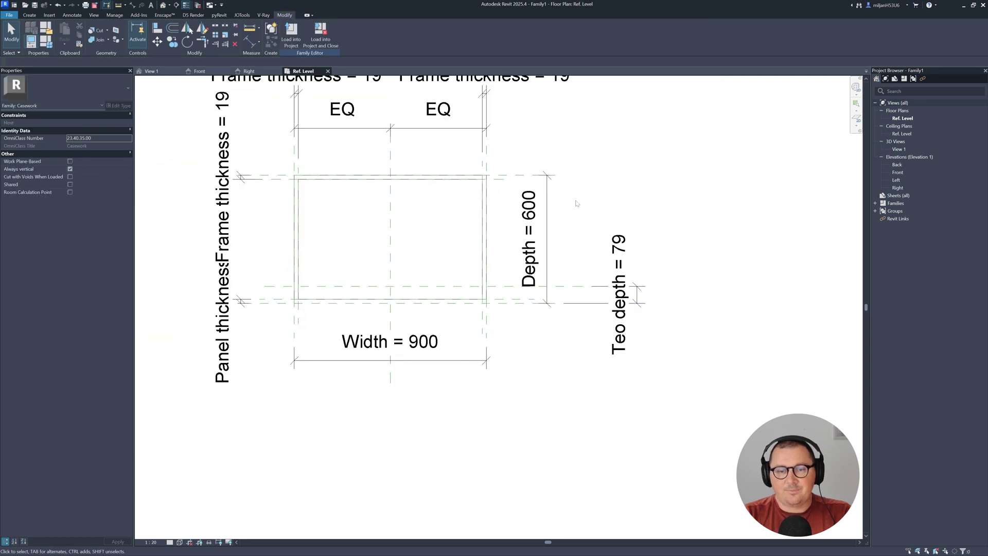
- Name the new reference plane Toe depth
{"action": "scroll", "coordinate": [320, 280], "scroll_direction": "up", "scroll_amount": 3}
{"action": "left_click", "coordinate": [320, 281]}
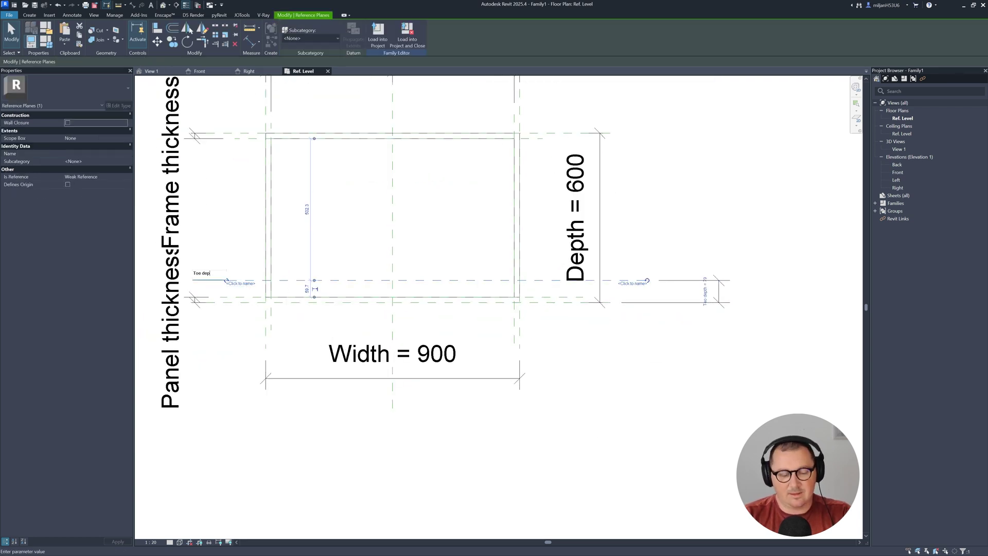
{"action": "key", "text": "Return"}
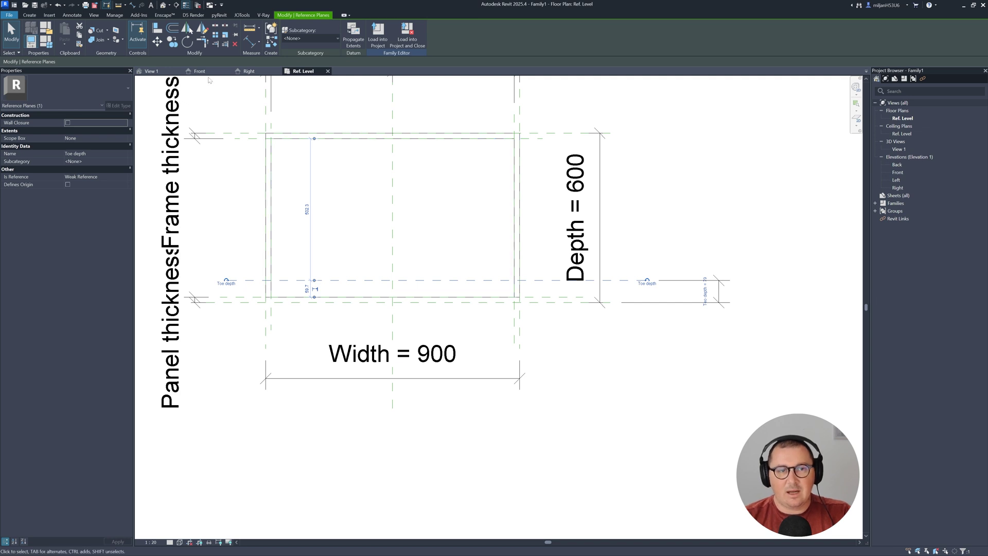
- In the Front elevation, start an extrusion and set its work plane to Reference Plane : Toe depth
{"action": "left_click", "coordinate": [208, 73]}
{"action": "scroll", "coordinate": [504, 355], "scroll_direction": "up", "scroll_amount": 4}
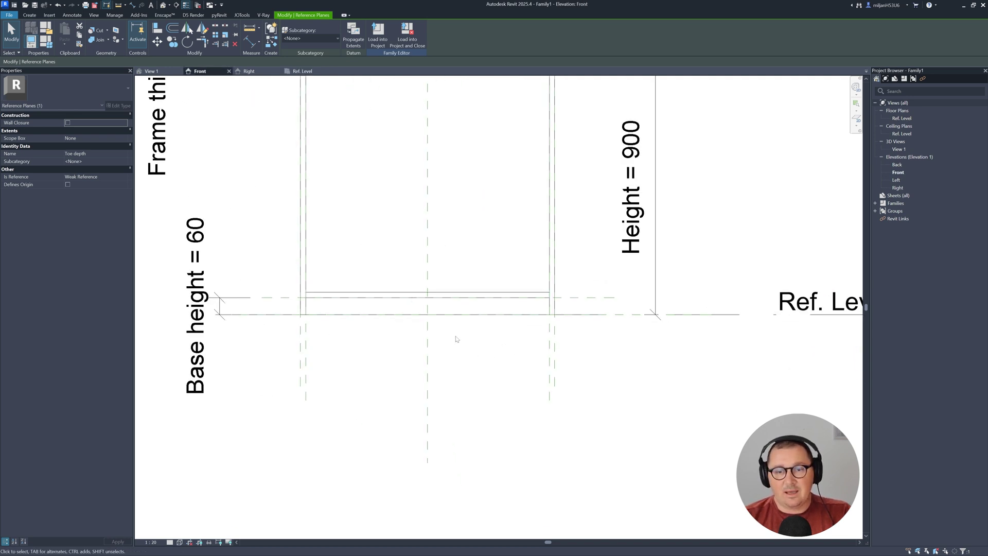
{"action": "middle_click_drag", "start_coordinate": [506, 342], "coordinate": [555, 349]}
{"action": "left_click", "coordinate": [29, 15]}
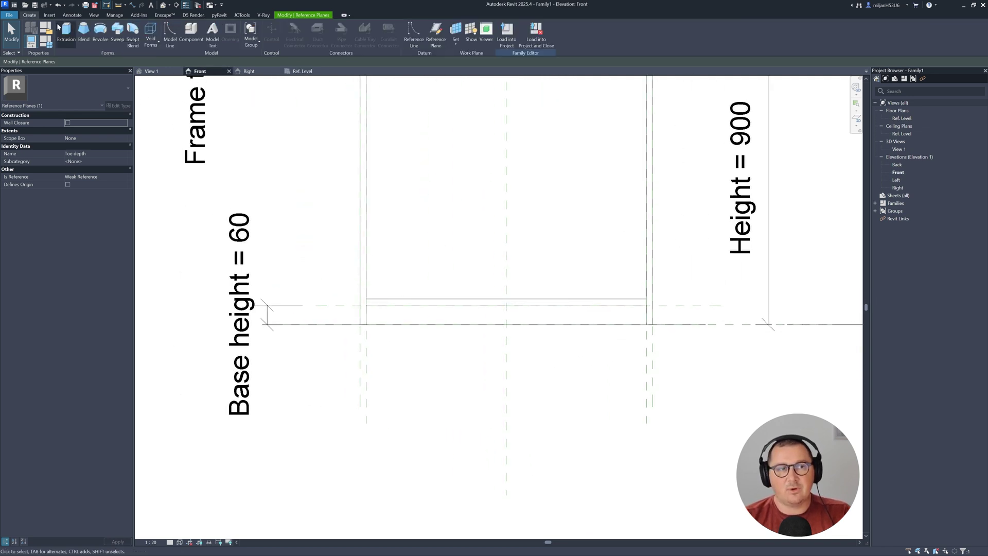
{"action": "left_click", "coordinate": [129, 47]}
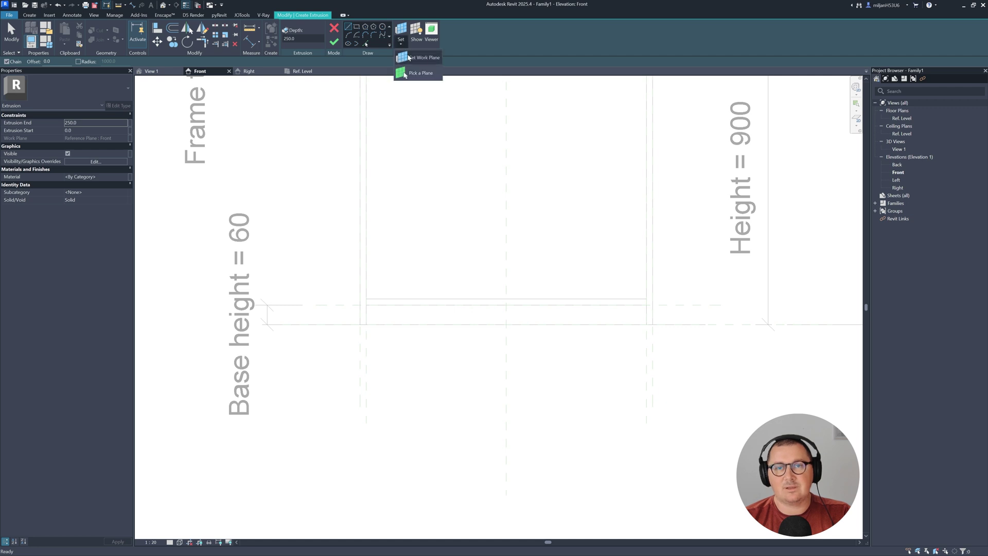
{"action": "left_click", "coordinate": [401, 32]}
{"action": "left_click", "coordinate": [651, 272]}
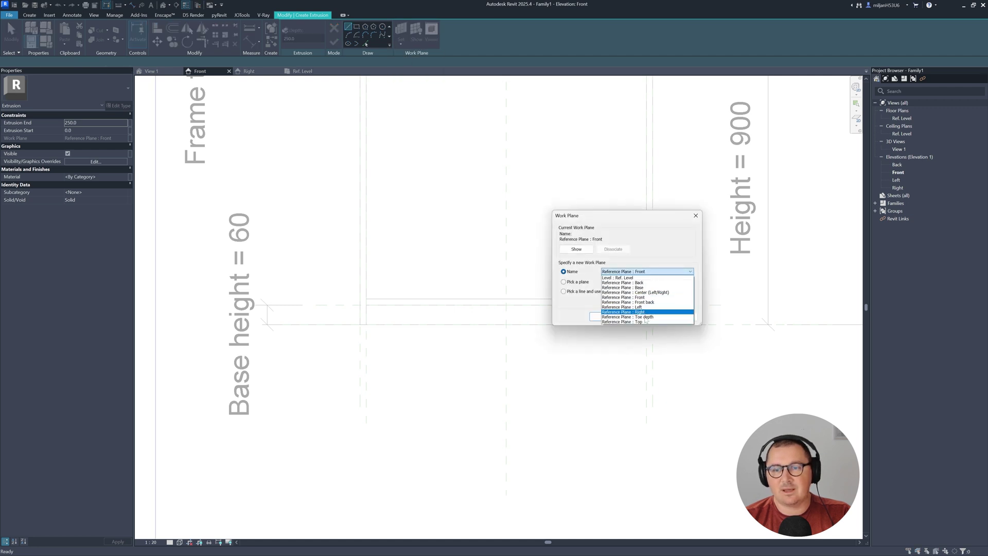
{"action": "left_click", "coordinate": [645, 317]}
{"action": "left_click", "coordinate": [603, 316]}
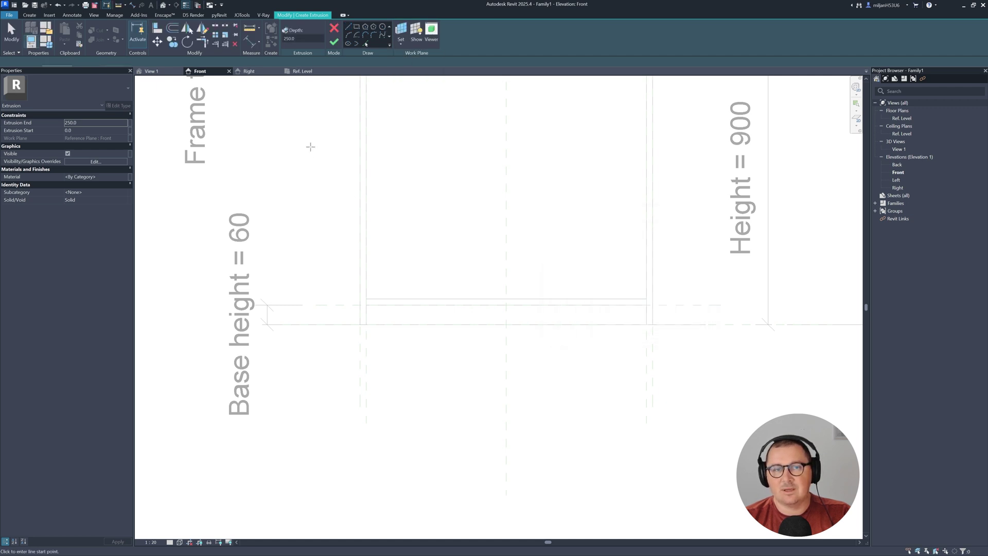
- Pick sketch lines for the toe-kick panel from the inner left, Base, Ref. Level and inner right planes, locking each to its plane
{"action": "left_click", "coordinate": [366, 44]}
{"action": "left_click", "coordinate": [375, 238]}
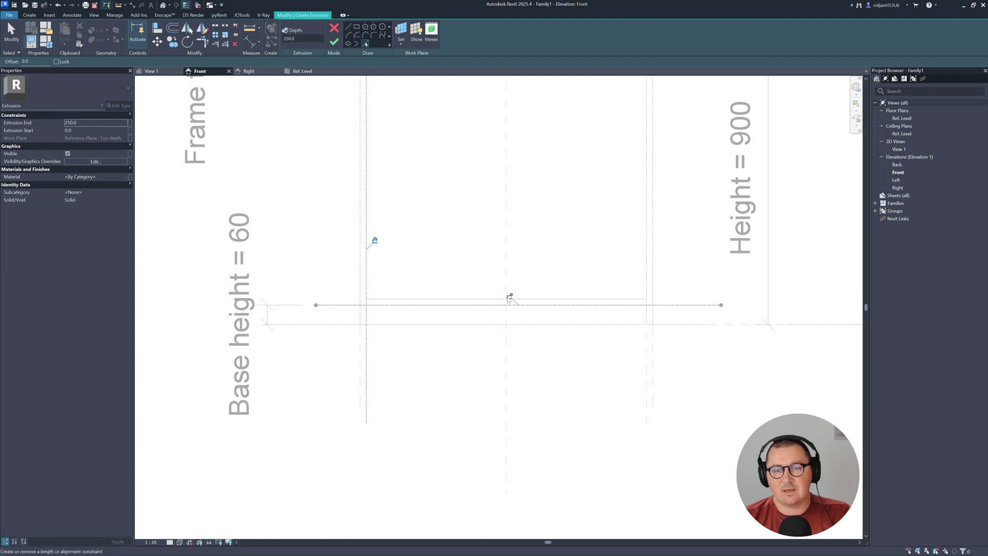
{"action": "left_click", "coordinate": [493, 323]}
{"action": "left_click", "coordinate": [649, 244]}
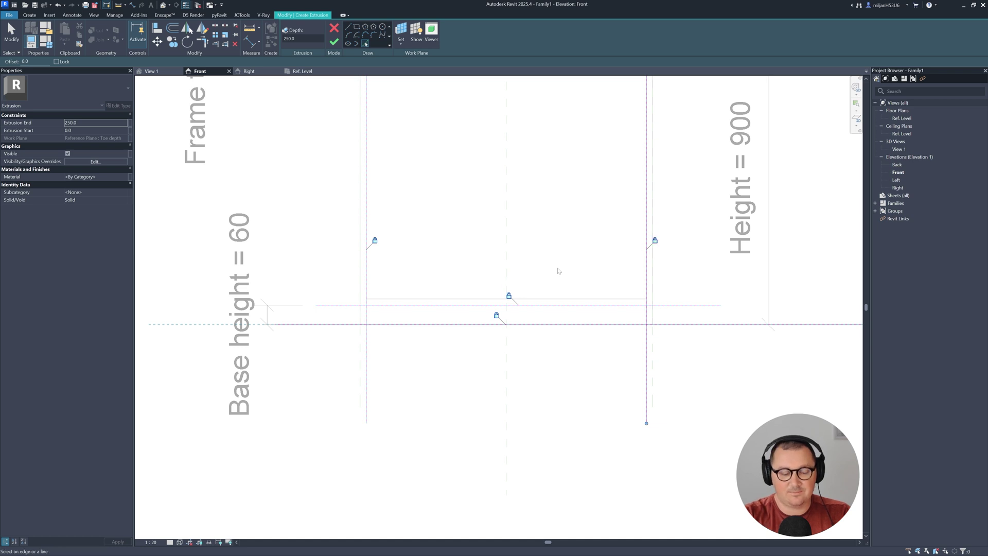
- Trim the toe-kick sketch lines into a closed rectangle between the side panels and finish the extrusion
{"action": "key", "text": "Escape"}
{"action": "left_click", "coordinate": [375, 324]}
{"action": "left_click", "coordinate": [366, 315]}
{"action": "left_click", "coordinate": [638, 324]}
{"action": "left_click", "coordinate": [646, 315]}
{"action": "left_click", "coordinate": [633, 304]}
{"action": "left_click", "coordinate": [646, 312]}
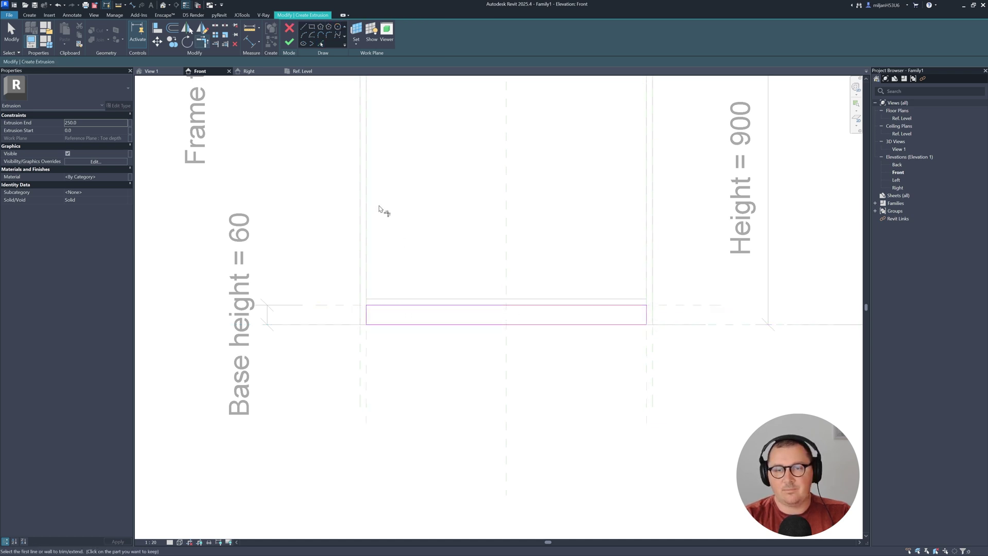
{"action": "left_click", "coordinate": [289, 42]}
- In the Ref. Level plan, associate the toe-kick panel's Extrusion End with the Frame thickness parameter
{"action": "left_click", "coordinate": [303, 71]}
{"action": "middle_click_drag", "start_coordinate": [349, 238], "coordinate": [451, 256]}
{"action": "scroll", "coordinate": [451, 256], "scroll_direction": "up", "scroll_amount": 2}
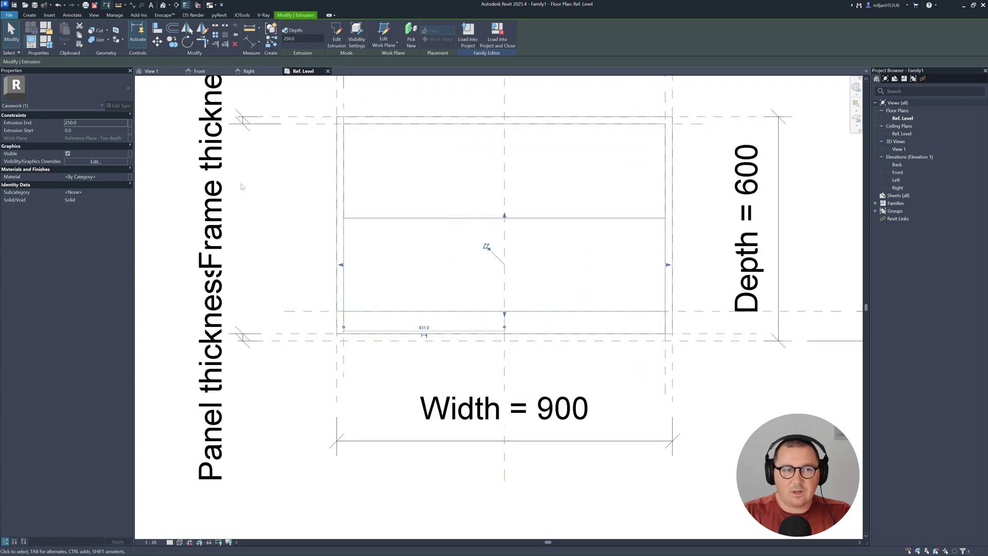
{"action": "left_click", "coordinate": [131, 127]}
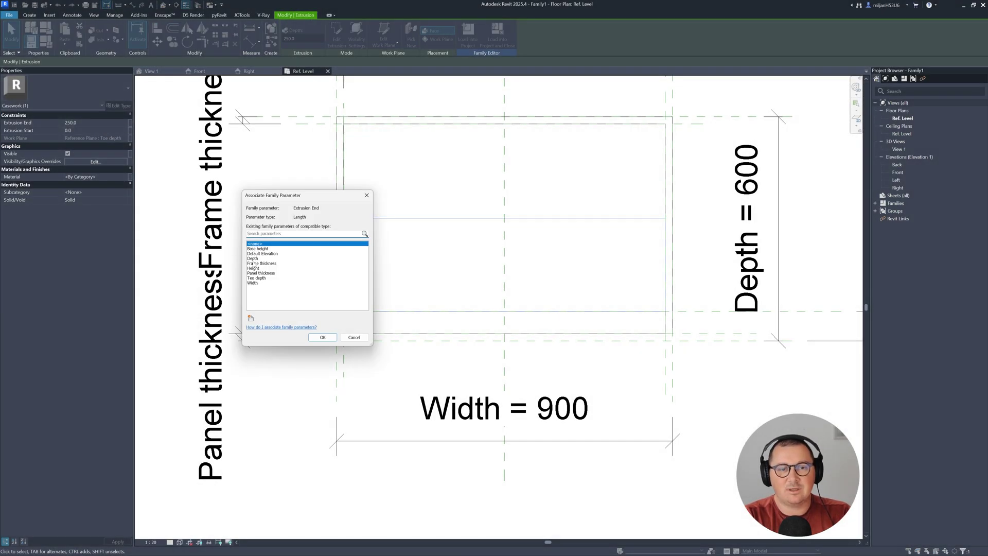
{"action": "left_click", "coordinate": [260, 263]}
{"action": "left_click", "coordinate": [322, 337]}
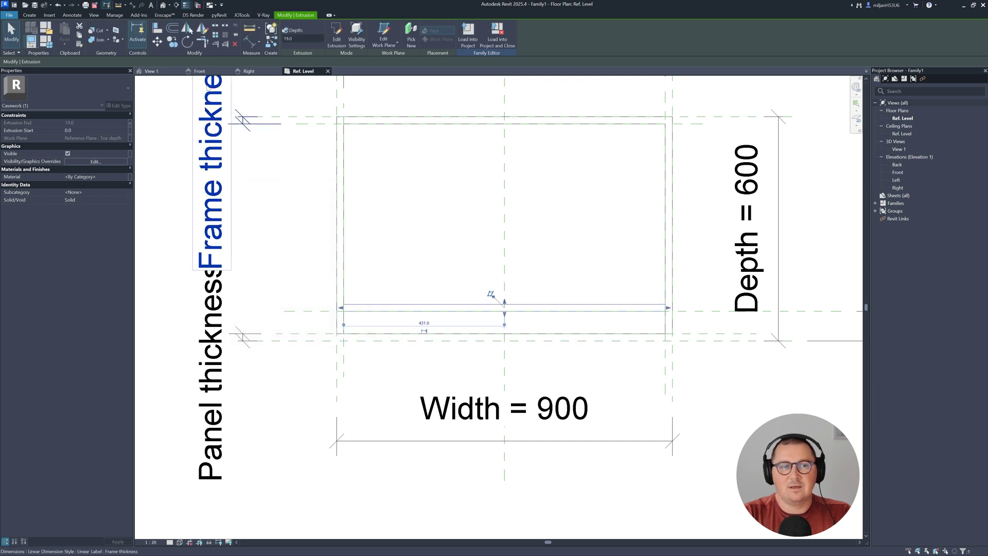
- In the 3D view, associate the bottom panel's material with a new type parameter named Material_Frame
{"action": "left_click", "coordinate": [151, 71]}
{"action": "left_click", "coordinate": [620, 466]}
{"action": "middle_click_drag", "start_coordinate": [525, 450], "coordinate": [613, 454], "text": "shift"}
{"action": "left_click", "coordinate": [638, 394]}
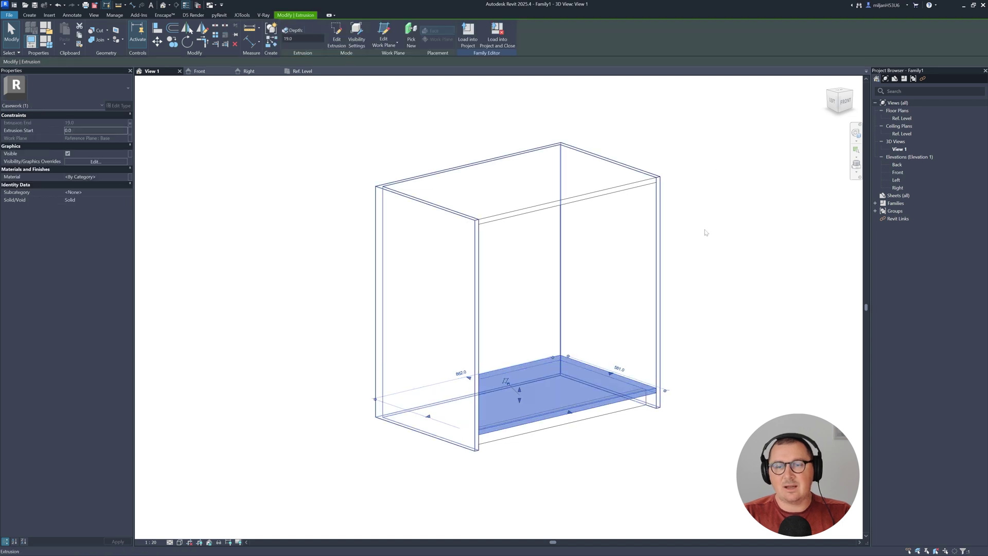
{"action": "middle_click_drag", "start_coordinate": [565, 330], "coordinate": [615, 315]}
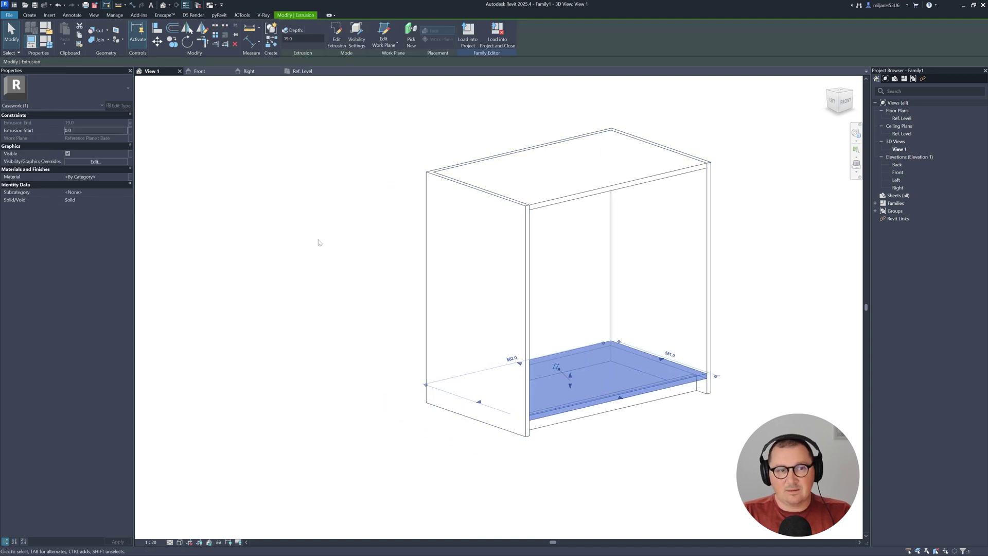
{"action": "left_click", "coordinate": [131, 180]}
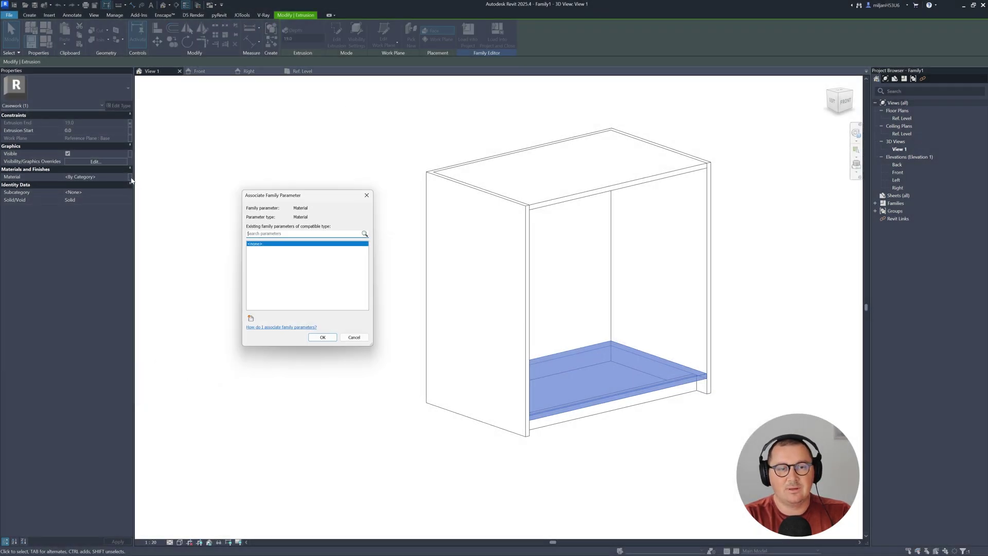
{"action": "left_click", "coordinate": [251, 318]}
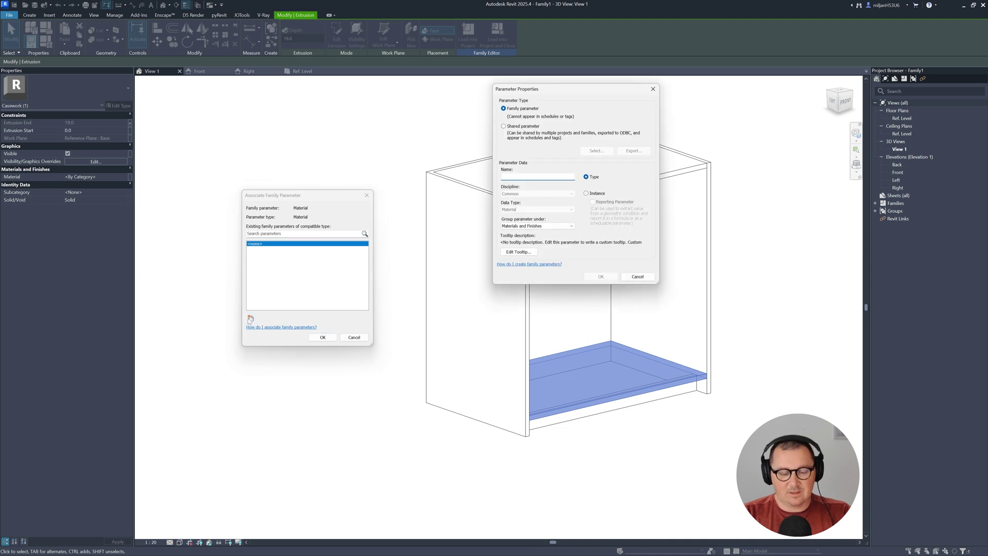
{"action": "type", "text": "Material_Fram"}
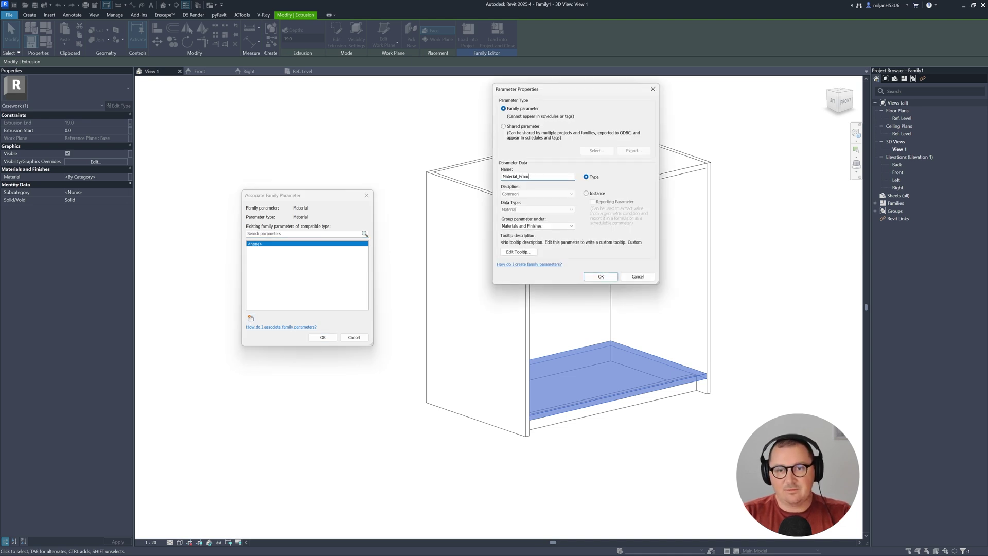
{"action": "key", "text": "Return"}
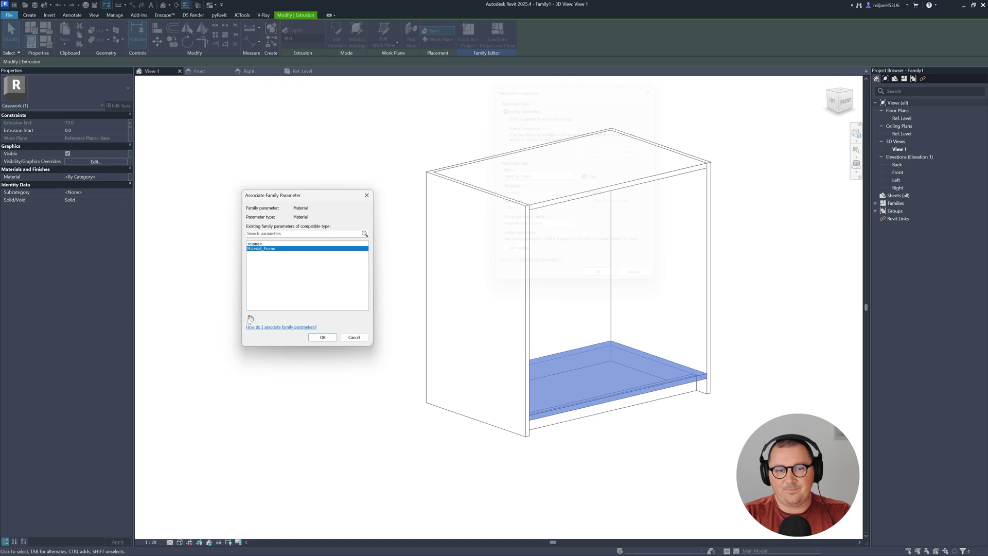
{"action": "left_click", "coordinate": [322, 337]}
- Associate the material of the cabinet frame, toe-kick and top panels with the Material_Frame parameter
{"action": "left_click", "coordinate": [484, 391]}
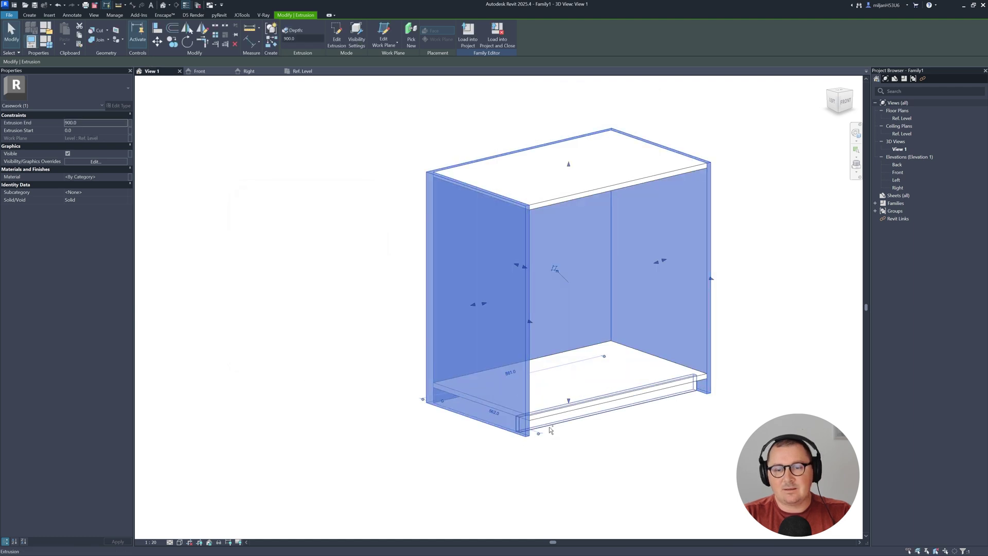
{"action": "left_click", "coordinate": [550, 430], "text": "ctrl"}
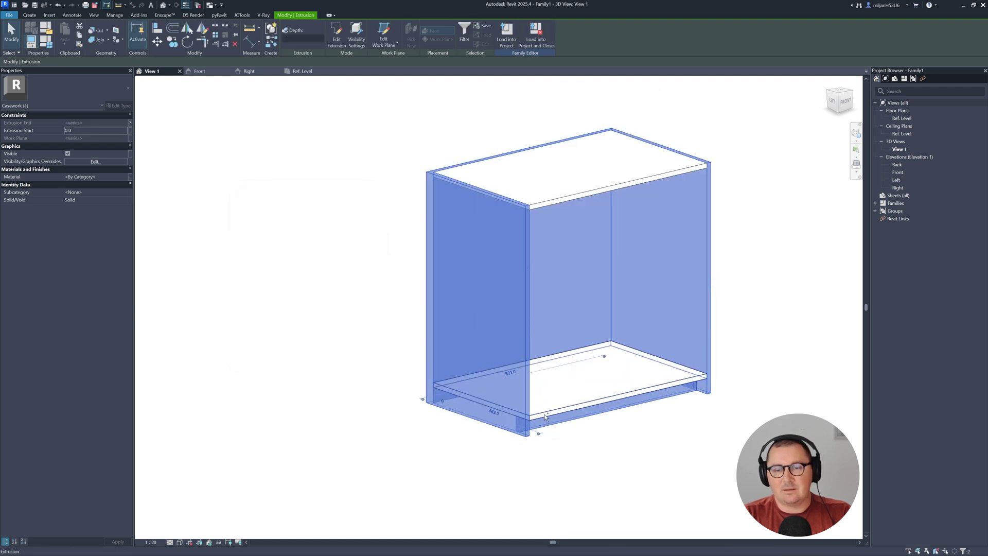
{"action": "left_click", "coordinate": [551, 205], "text": "ctrl"}
{"action": "left_click", "coordinate": [130, 177]}
{"action": "left_click", "coordinate": [254, 249]}
{"action": "left_click", "coordinate": [312, 337]}
{"action": "key", "text": "Escape"}
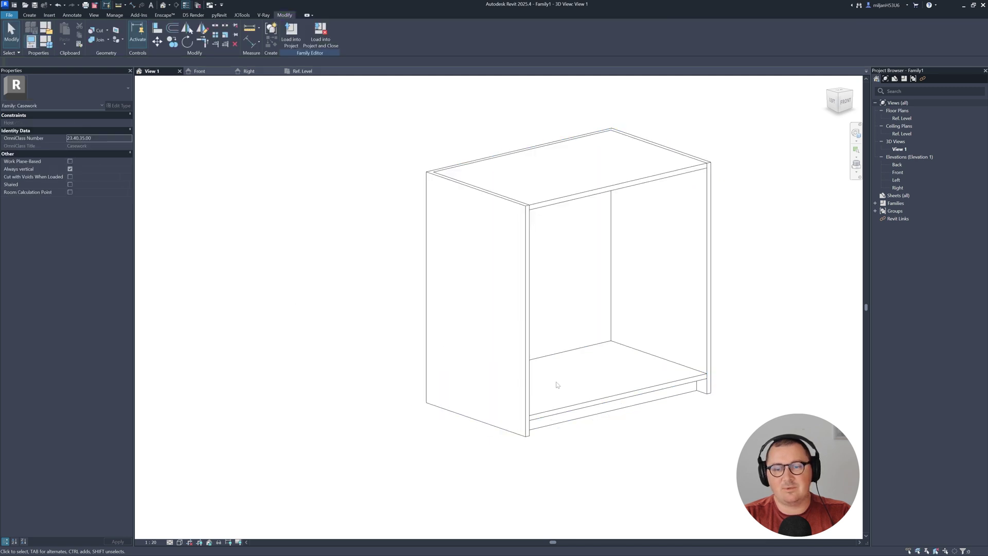
{"action": "left_click", "coordinate": [569, 408]}
{"action": "left_click", "coordinate": [280, 256]}
- In the family types, set Height to 1500, Width to 600 and Depth to 450, and apply them to the cabinet
{"action": "middle_click_drag", "start_coordinate": [280, 256], "coordinate": [450, 307], "text": "shift"}
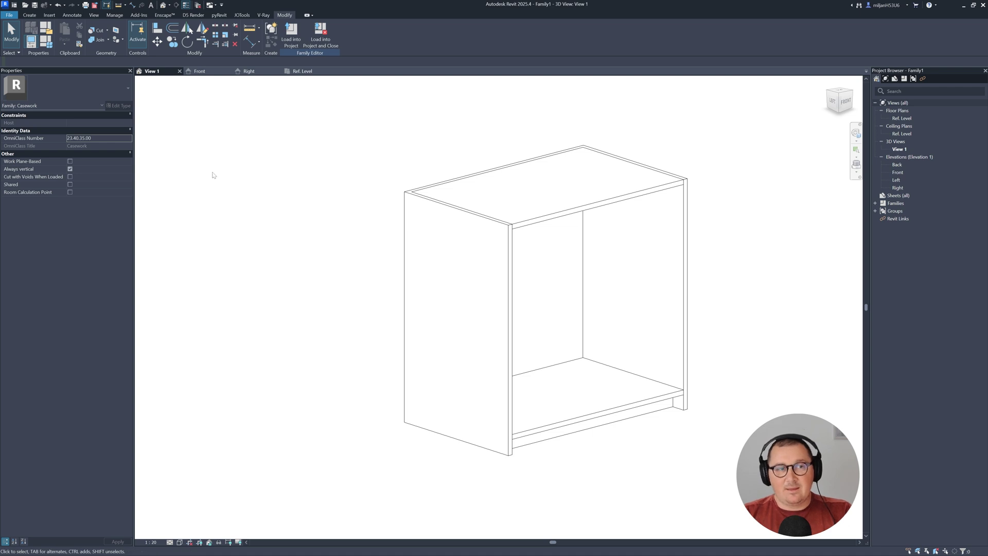
{"action": "middle_click_drag", "start_coordinate": [270, 131], "coordinate": [399, 177]}
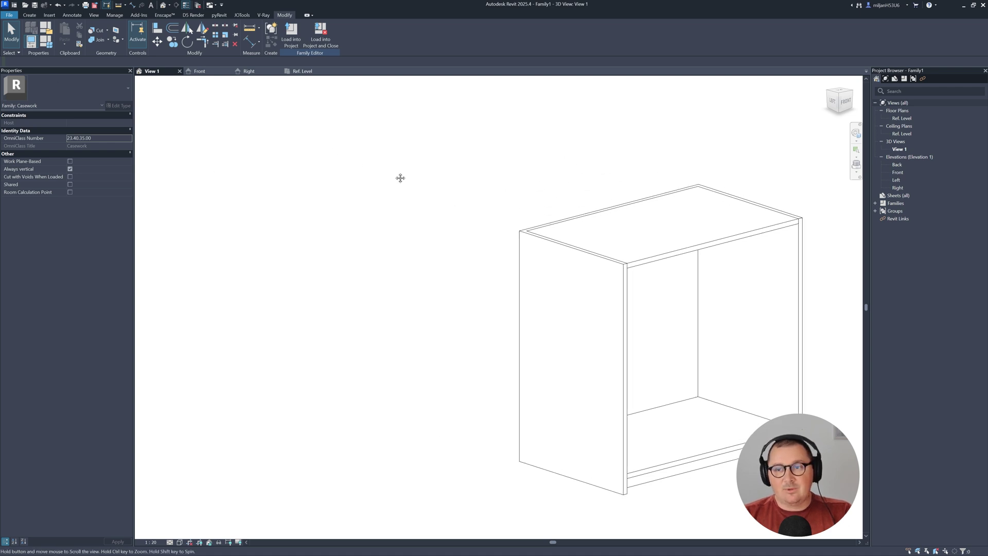
{"action": "left_click", "coordinate": [48, 45]}
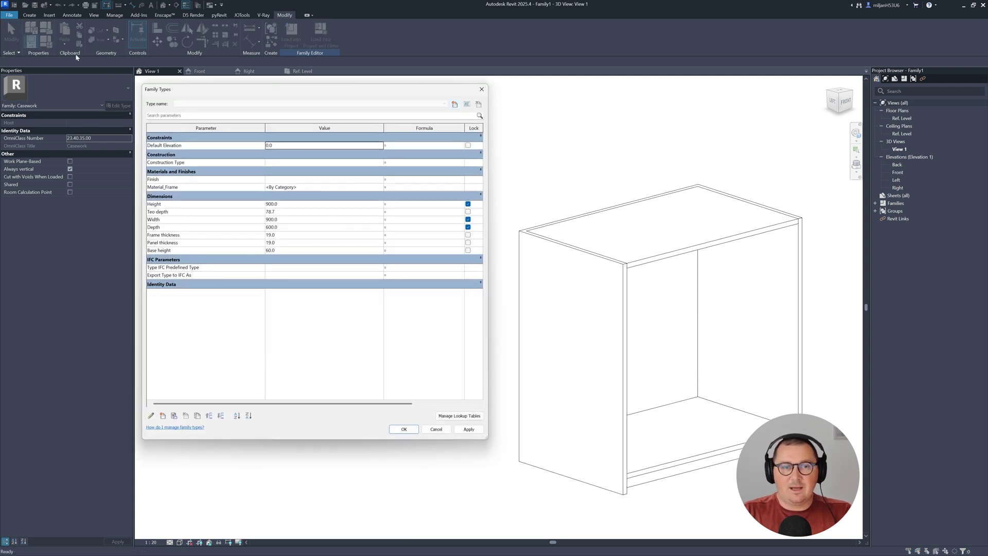
{"action": "left_click", "coordinate": [283, 205]}
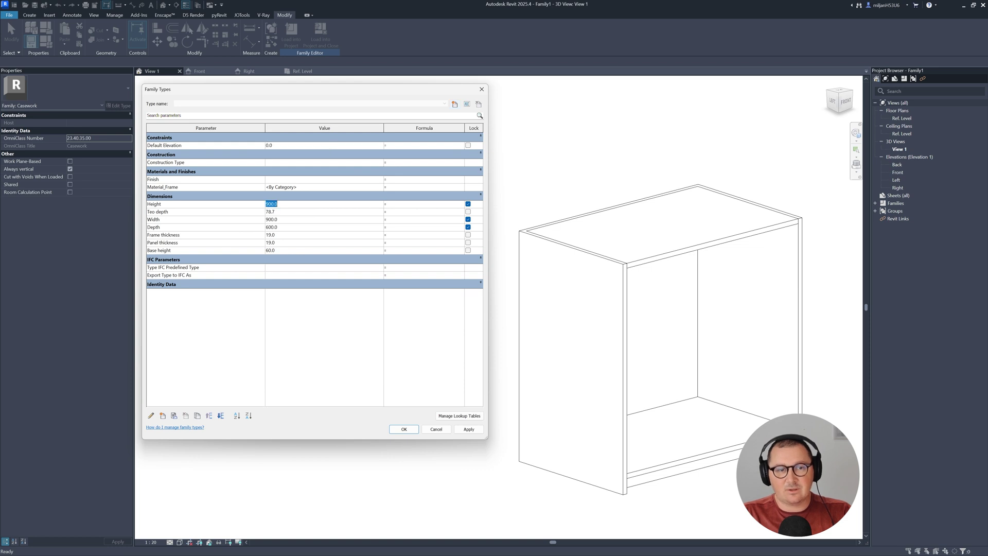
{"action": "type", "text": "1500"}
{"action": "left_click", "coordinate": [283, 220]}
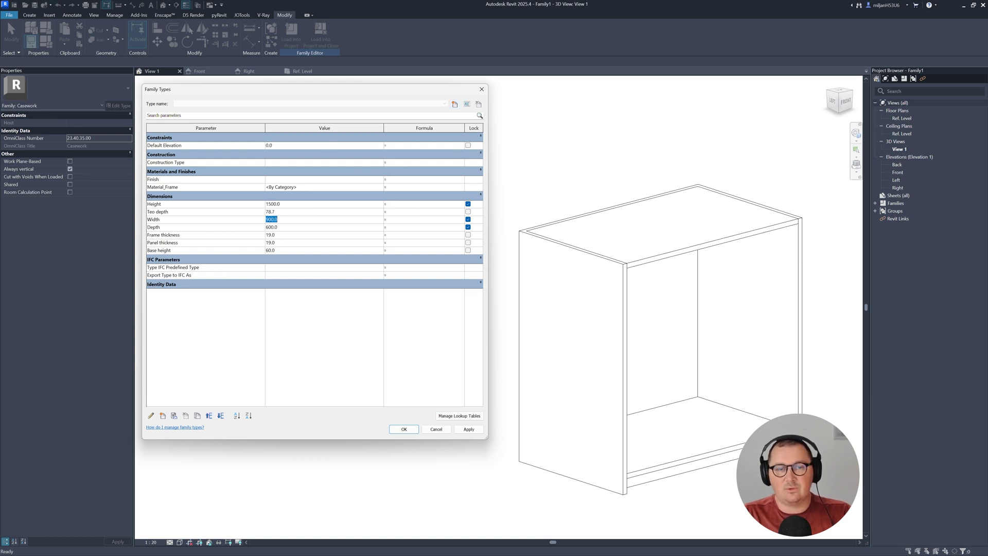
{"action": "type", "text": "600"}
{"action": "left_click", "coordinate": [287, 227]}
{"action": "type", "text": "450"}
{"action": "left_click", "coordinate": [459, 429]}
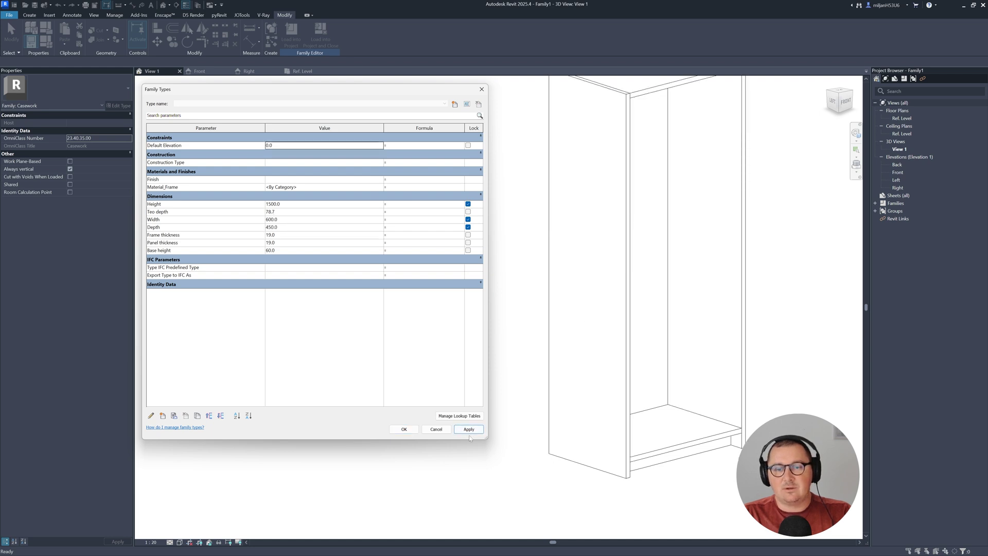
{"action": "left_click", "coordinate": [400, 432]}
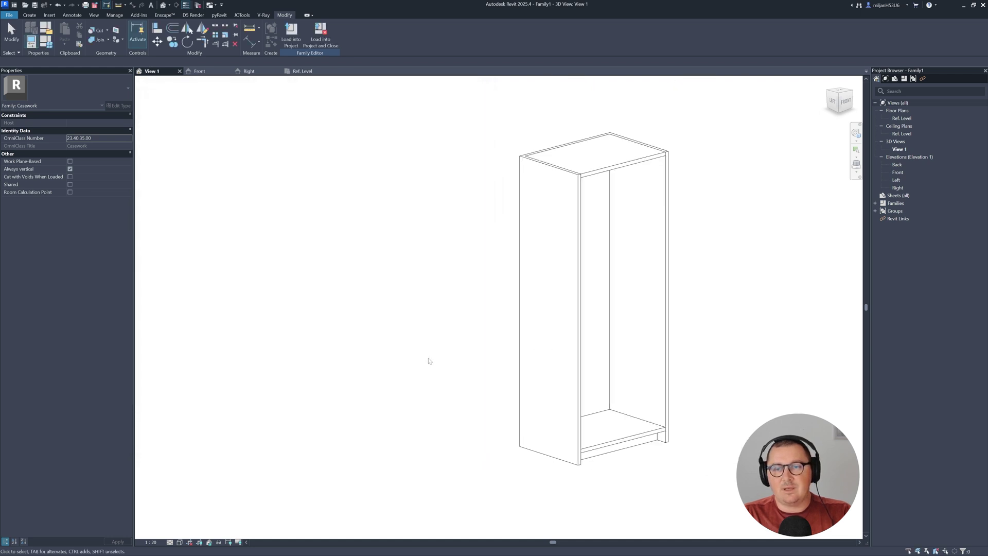
- Reorder the family parameters so that Teo depth comes last in the Dimensions group, below Base height
{"action": "left_click", "coordinate": [53, 45]}
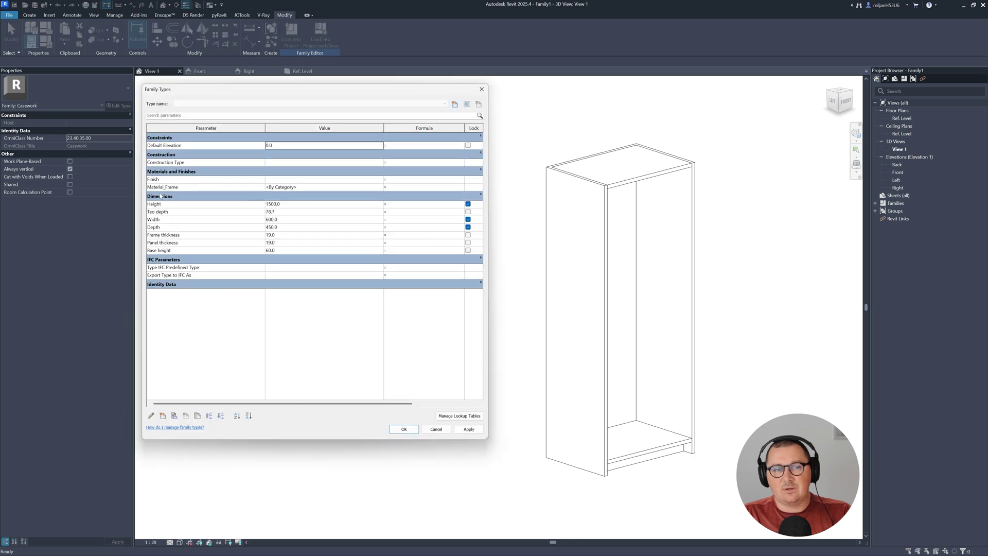
{"action": "left_click", "coordinate": [161, 212]}
{"action": "left_click", "coordinate": [221, 420]}
{"action": "left_click", "coordinate": [221, 420]}
{"action": "left_click", "coordinate": [221, 420]}
{"action": "left_click", "coordinate": [221, 416]}
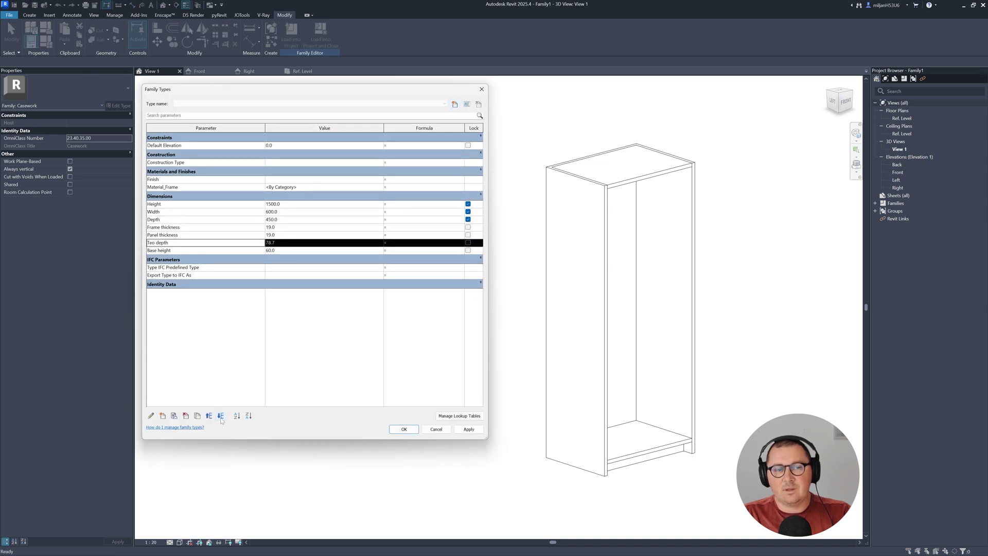
{"action": "left_click", "coordinate": [220, 416]}
- Set the Teo depth parameter to 60 and apply it to the cabinet
{"action": "left_click", "coordinate": [281, 251]}
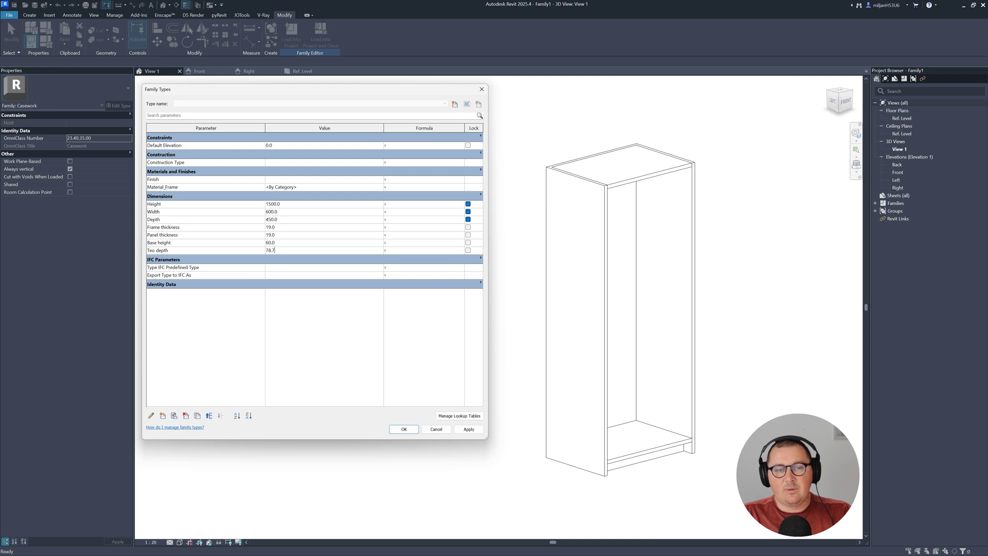
{"action": "key", "text": "BackSpace"}
{"action": "key", "text": "BackSpace"}
{"action": "key", "text": "BackSpace"}
{"action": "key", "text": "BackSpace"}
{"action": "type", "text": "60"}
{"action": "left_click", "coordinate": [468, 429]}
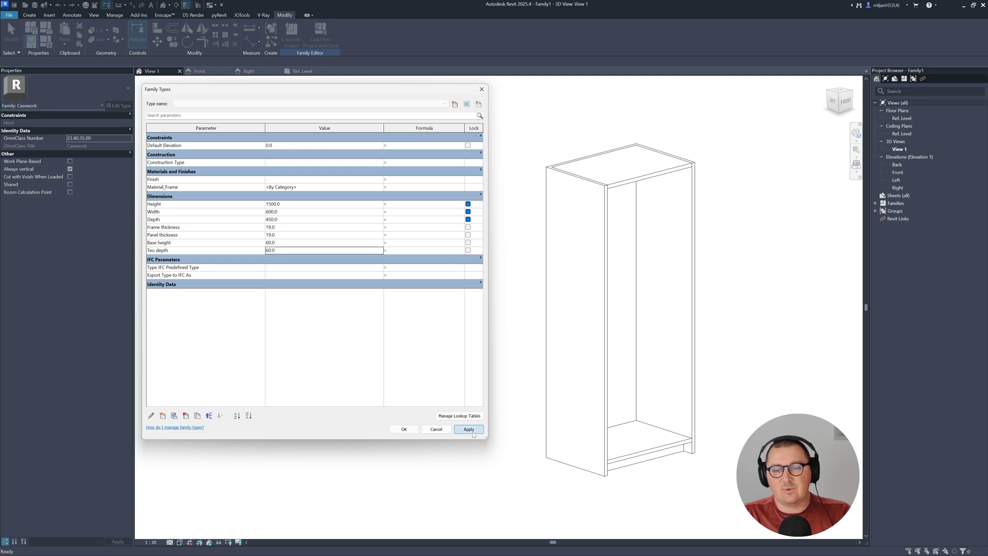
- Test how the cabinet flexes with Base height set to 120 and Frame thickness set to 45
{"action": "left_click", "coordinate": [282, 243]}
{"action": "type", "text": "120"}
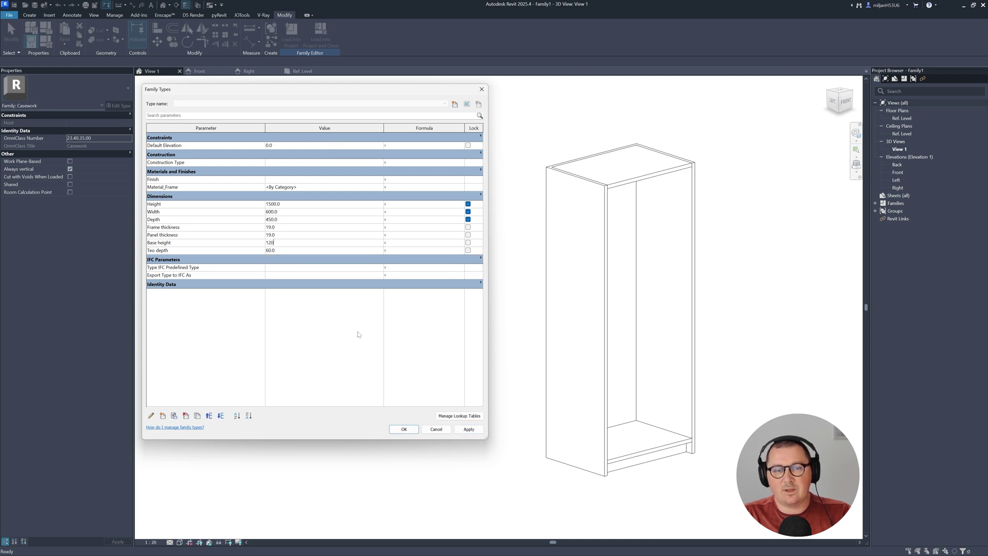
{"action": "left_click", "coordinate": [468, 430]}
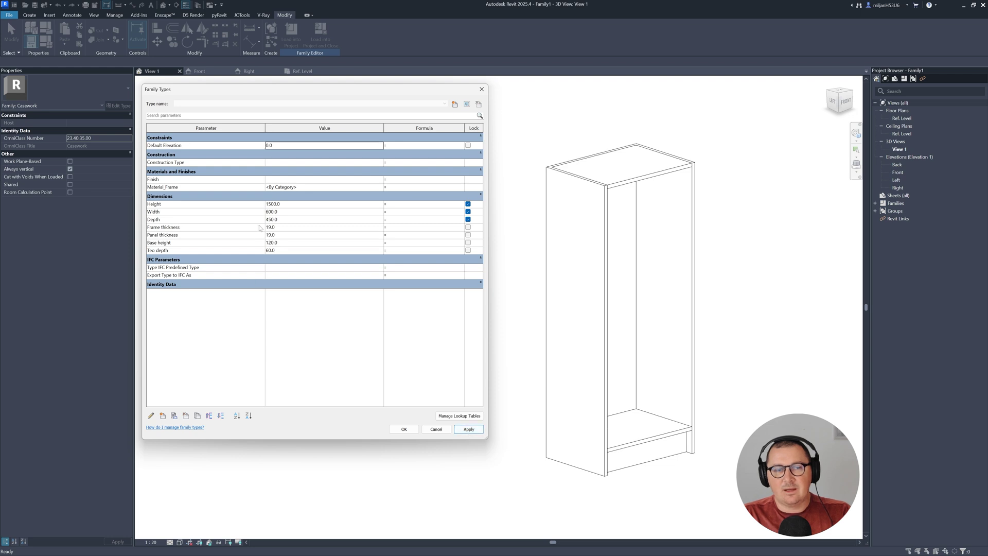
{"action": "left_click", "coordinate": [283, 227]}
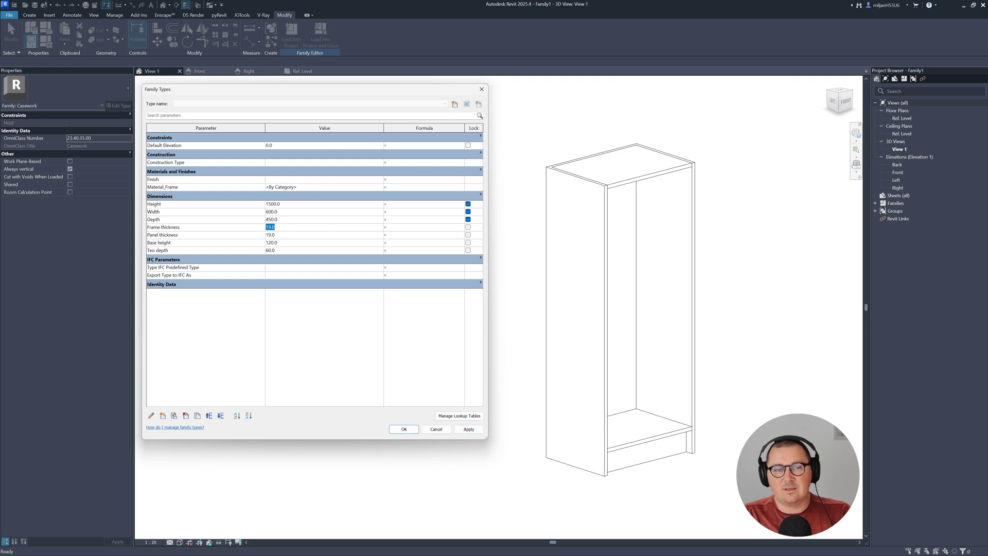
{"action": "type", "text": "45"}
{"action": "left_click", "coordinate": [468, 429]}
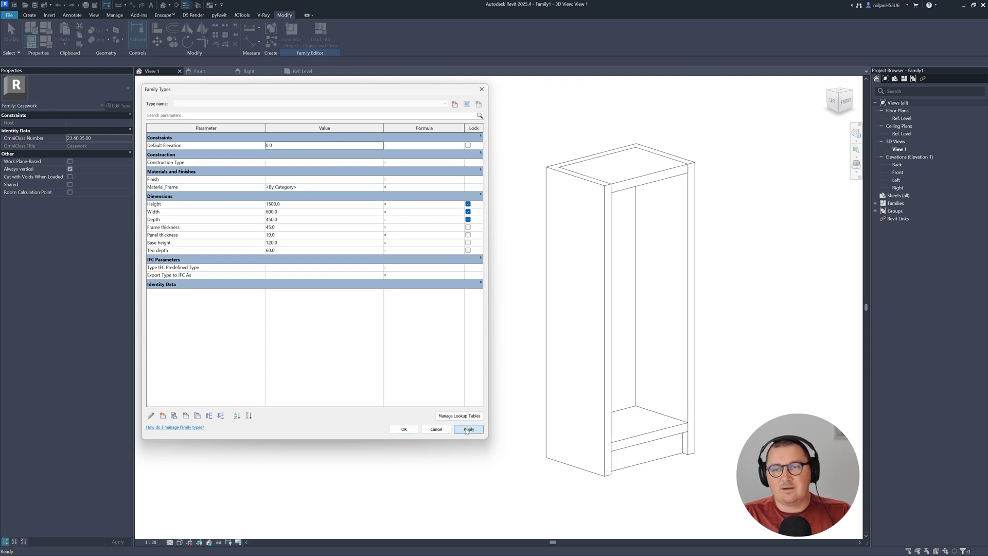
- Set Frame thickness to 18 and Base height to 60, and apply both values
{"action": "left_click", "coordinate": [283, 227]}
{"action": "type", "text": "18"}
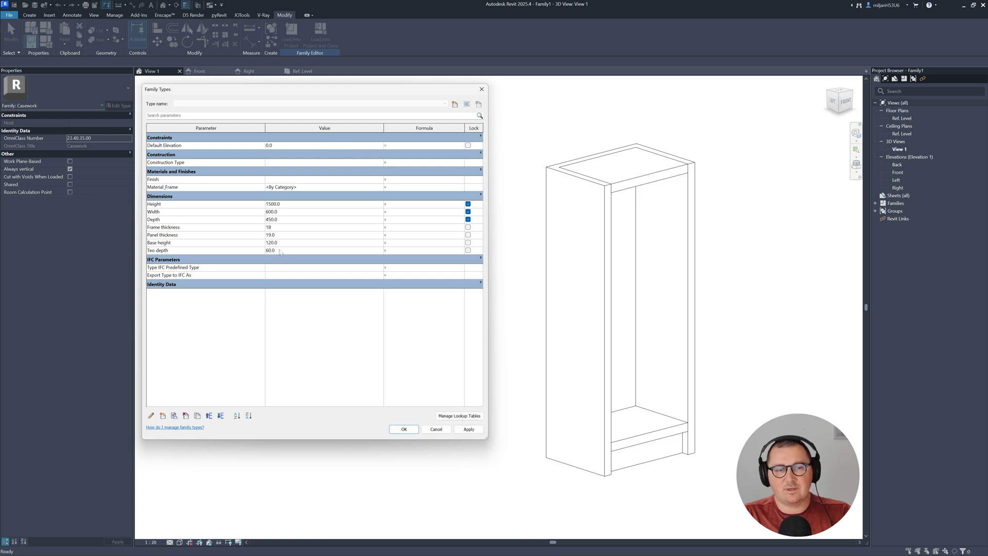
{"action": "key", "text": "ctrl+a"}
{"action": "type", "text": "60"}
{"action": "left_click", "coordinate": [460, 430]}
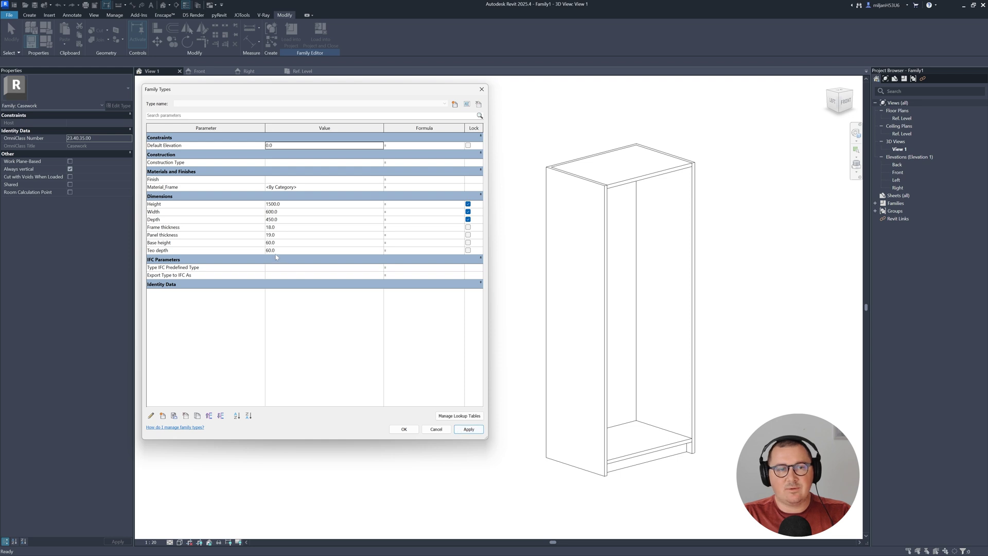
- Set the cabinet's Height to 900 and Depth to 600 and confirm the family types
{"action": "left_click", "coordinate": [286, 205]}
{"action": "type", "text": "900"}
{"action": "left_click", "coordinate": [284, 221]}
{"action": "type", "text": "600"}
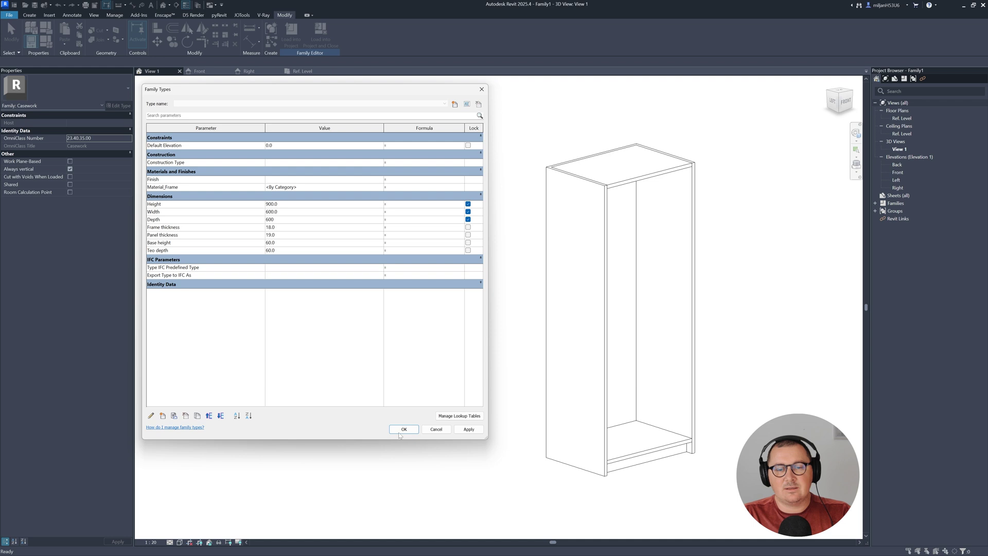
{"action": "left_click", "coordinate": [399, 433]}
{"action": "mouse_move", "coordinate": [525, 399]}
{"action": "middle_mouse_down", "text": "shift"}
{"action": "mouse_move", "coordinate": [454, 401]}
{"action": "mouse_move", "coordinate": [516, 402]}
{"action": "middle_mouse_up", "text": "shift"}
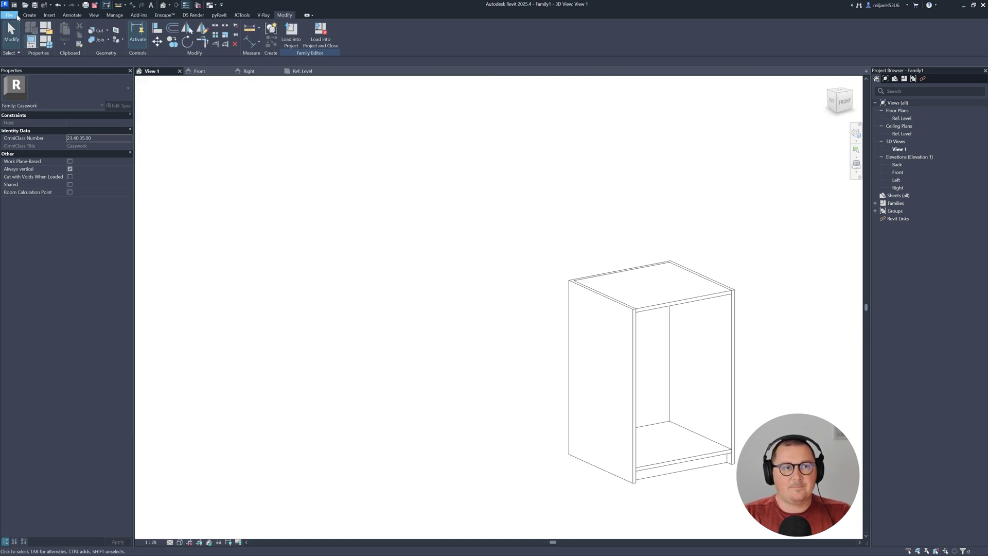
- Save the model as a family file named 0152_Cabinet
{"action": "left_click", "coordinate": [10, 15]}
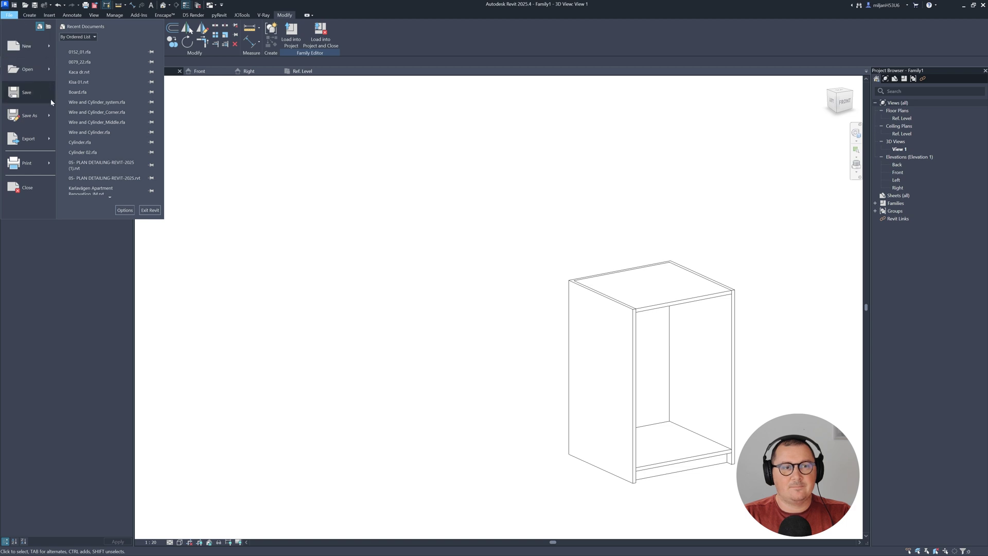
{"action": "mouse_move", "coordinate": [51, 113]}
{"action": "left_click", "coordinate": [94, 109]}
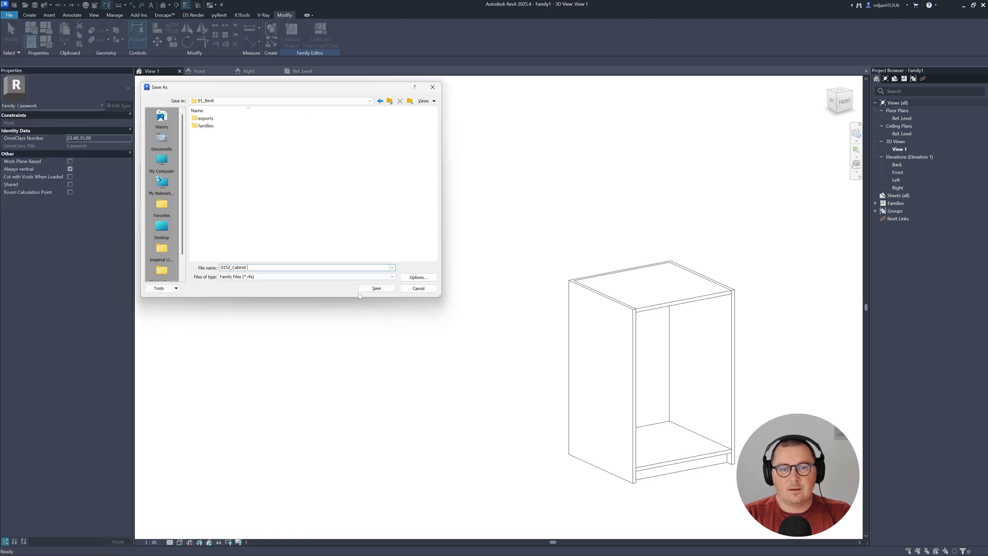
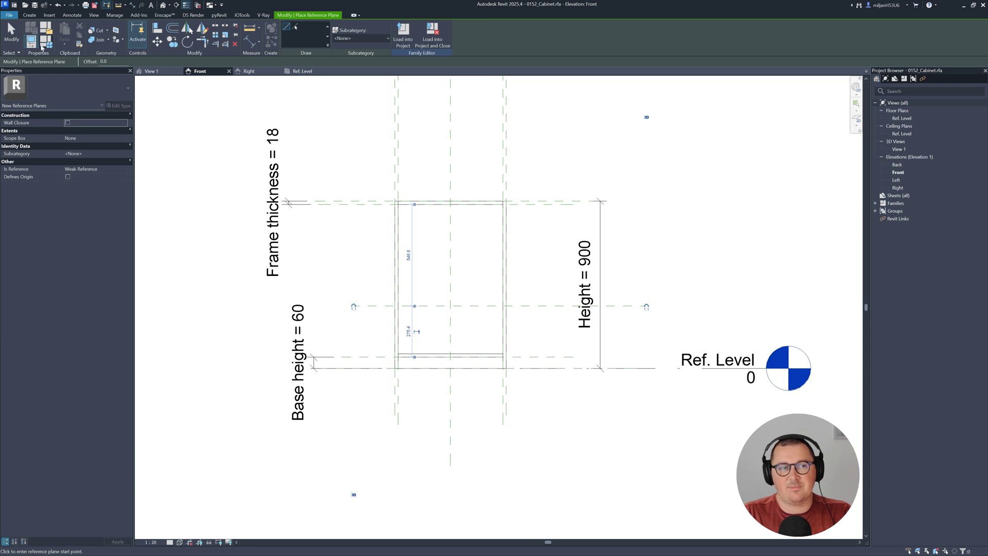
- Dimension the base, middle and top reference planes in one string in the Front elevation and constrain the spacing as equal
{"action": "key", "text": "Escape"}
{"action": "key", "text": "d"}
{"action": "key", "text": "i"}
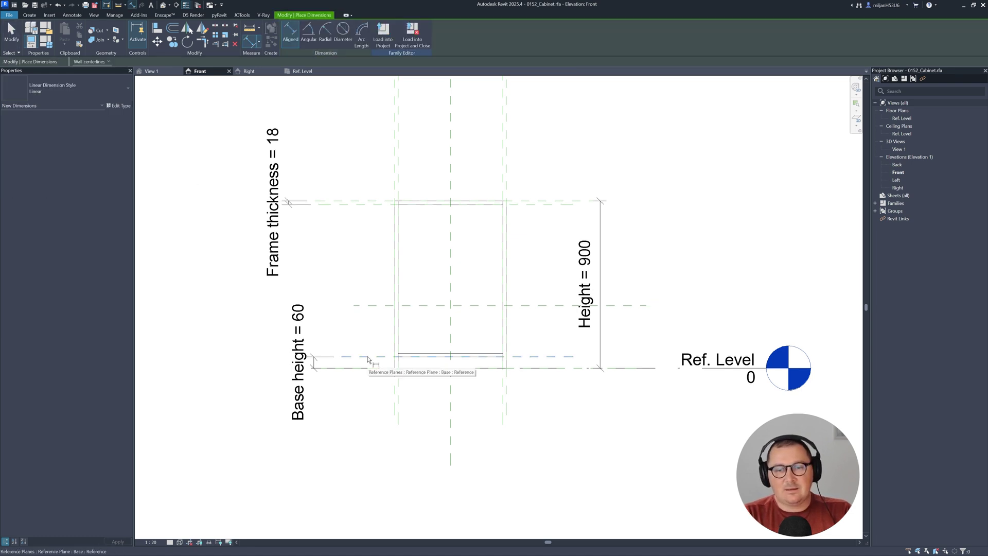
{"action": "left_click", "coordinate": [367, 357]}
{"action": "left_click", "coordinate": [372, 305]}
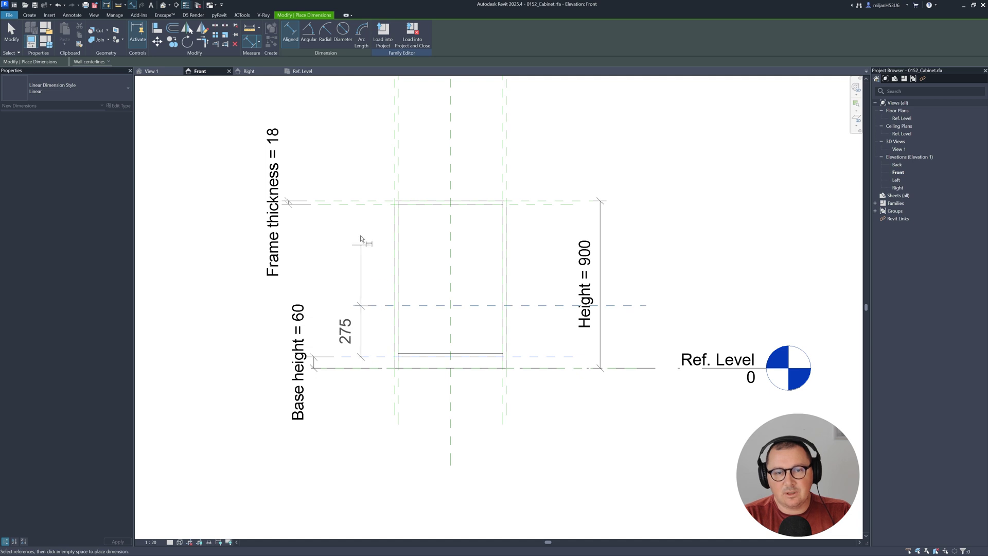
{"action": "left_click", "coordinate": [367, 201]}
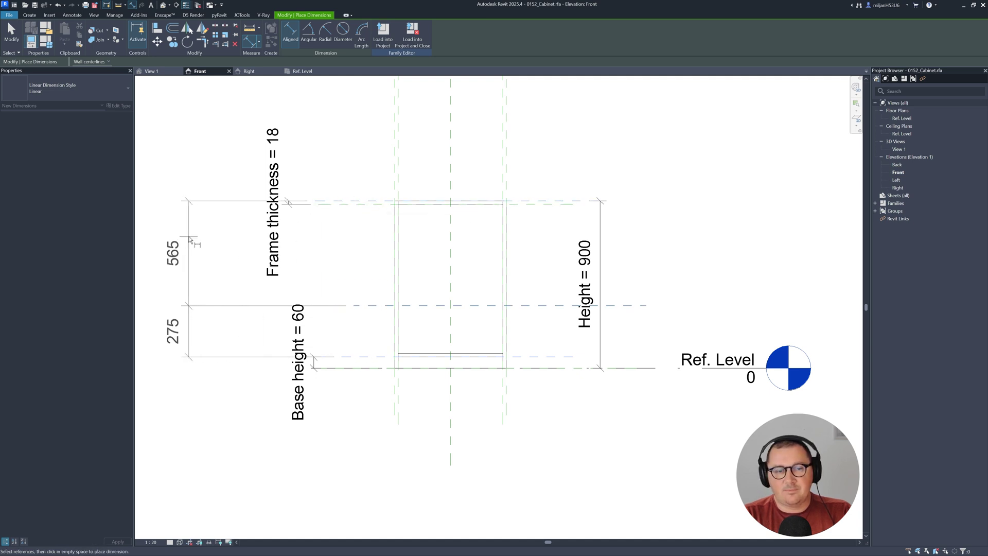
{"action": "left_click", "coordinate": [190, 238]}
{"action": "left_click", "coordinate": [236, 279]}
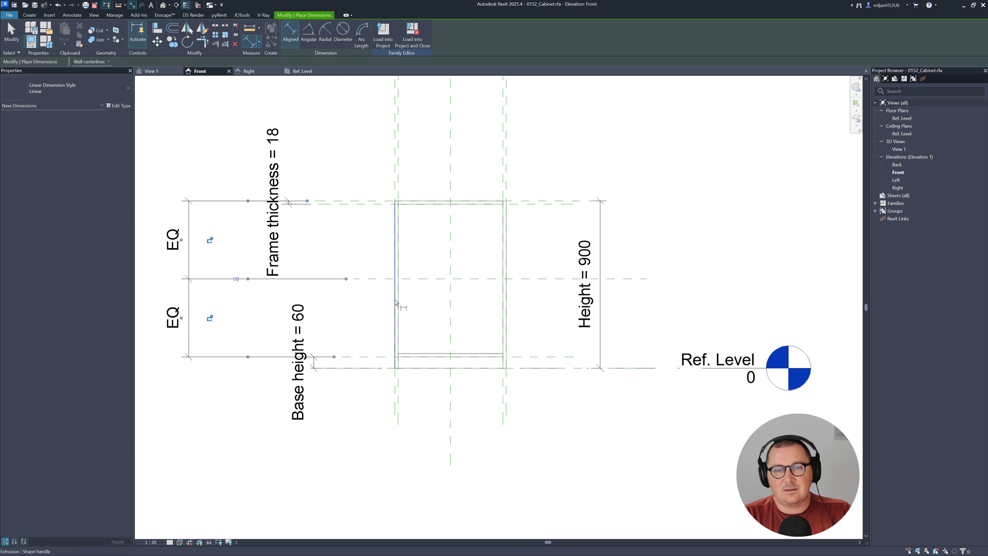
{"action": "key", "text": "Escape"}
{"action": "key", "text": "Escape"}
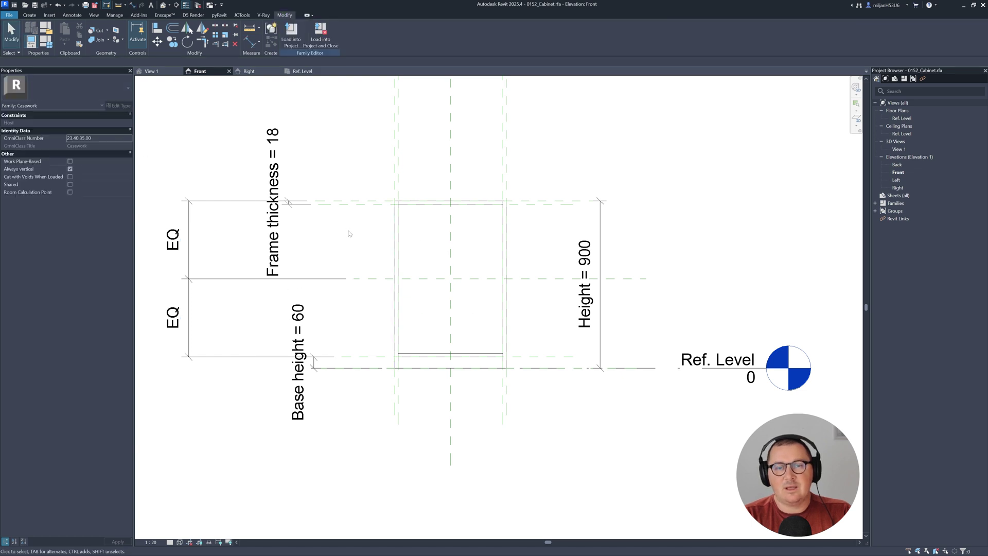
- Start an extrusion in the Ref. Level plan and set its work plane to Reference Plane : 1.1
{"action": "left_click", "coordinate": [302, 71]}
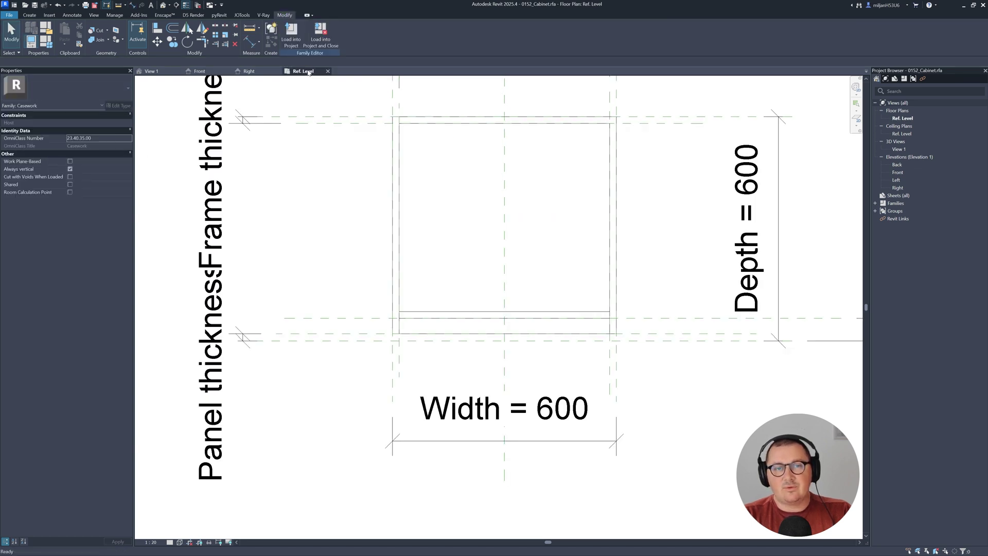
{"action": "middle_click_drag", "start_coordinate": [546, 245], "coordinate": [492, 309]}
{"action": "left_click", "coordinate": [29, 15]}
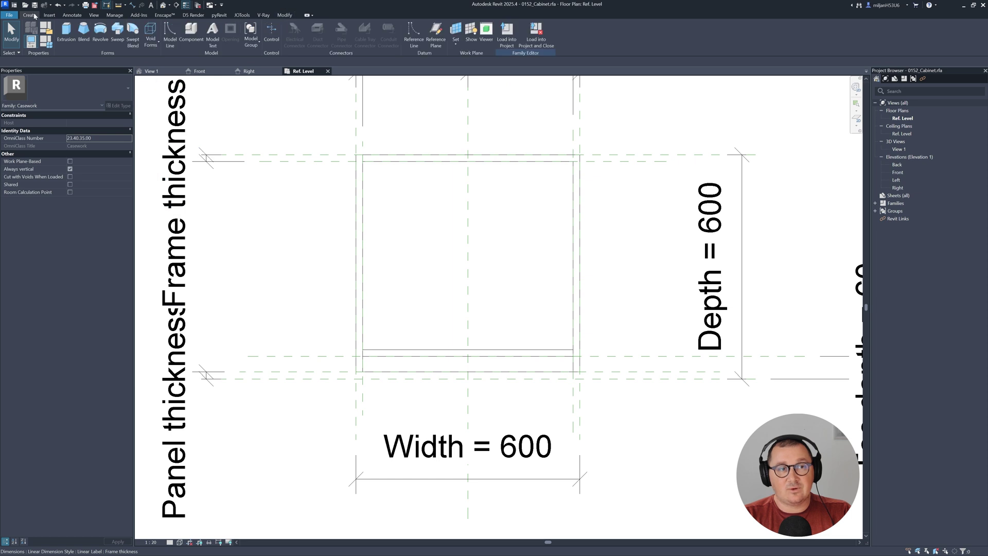
{"action": "left_click", "coordinate": [66, 32]}
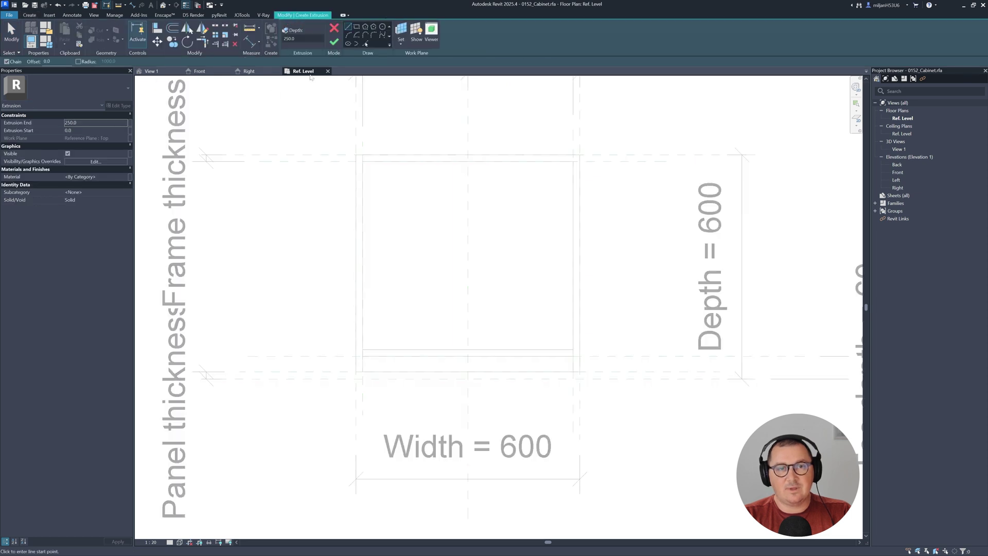
{"action": "left_click", "coordinate": [365, 43]}
{"action": "scroll", "coordinate": [404, 240], "scroll_direction": "down", "scroll_amount": 1}
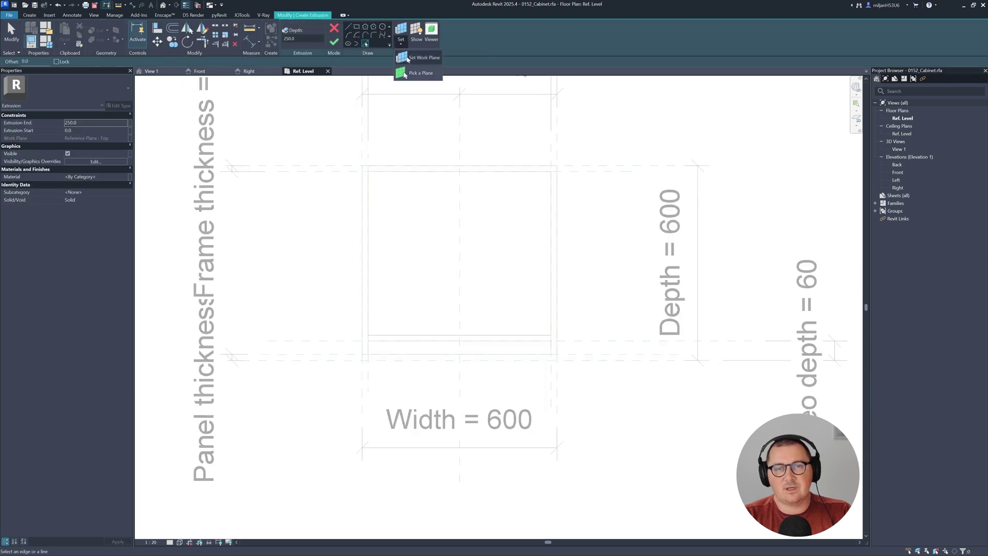
{"action": "left_click", "coordinate": [402, 40]}
{"action": "left_click", "coordinate": [635, 272]}
{"action": "key", "text": "Up"}
{"action": "key", "text": "Up"}
{"action": "key", "text": "Up"}
{"action": "key", "text": "Up"}
{"action": "key", "text": "Up"}
{"action": "key", "text": "Up"}
{"action": "key", "text": "Up"}
{"action": "key", "text": "Up"}
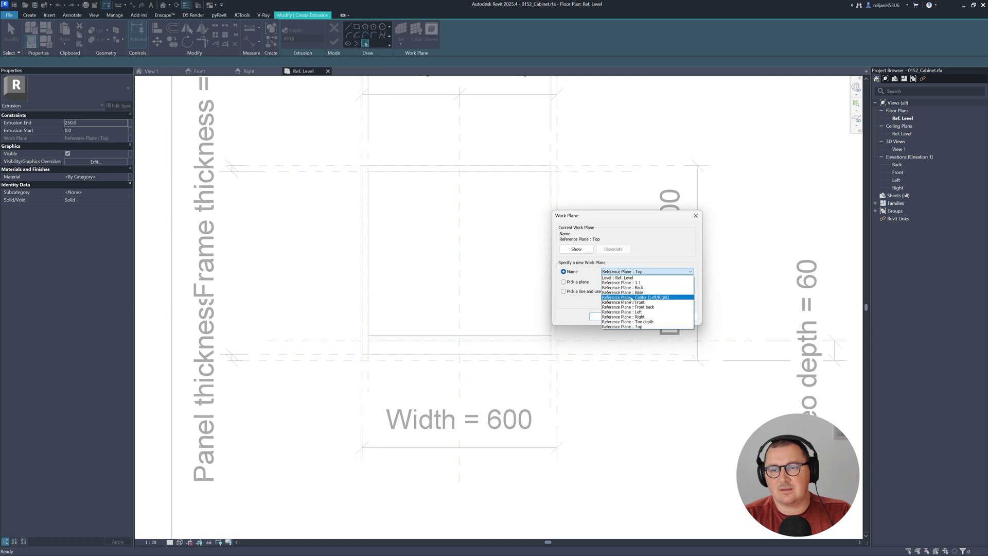
{"action": "key", "text": "Return"}
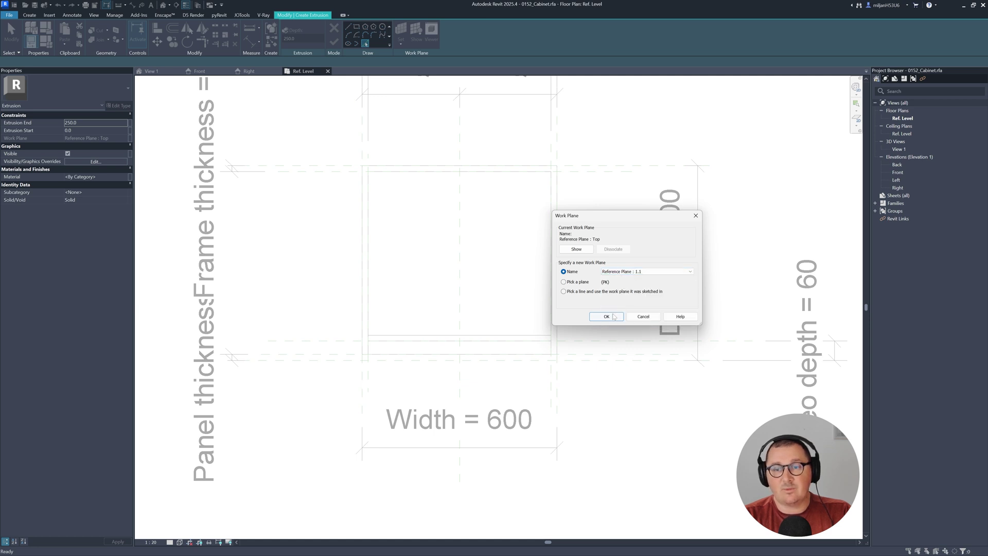
{"action": "left_click", "coordinate": [606, 316]}
- Sketch the shelf outline from the inner side, back and front panel reference planes, locking the lines to them
{"action": "left_click", "coordinate": [366, 44]}
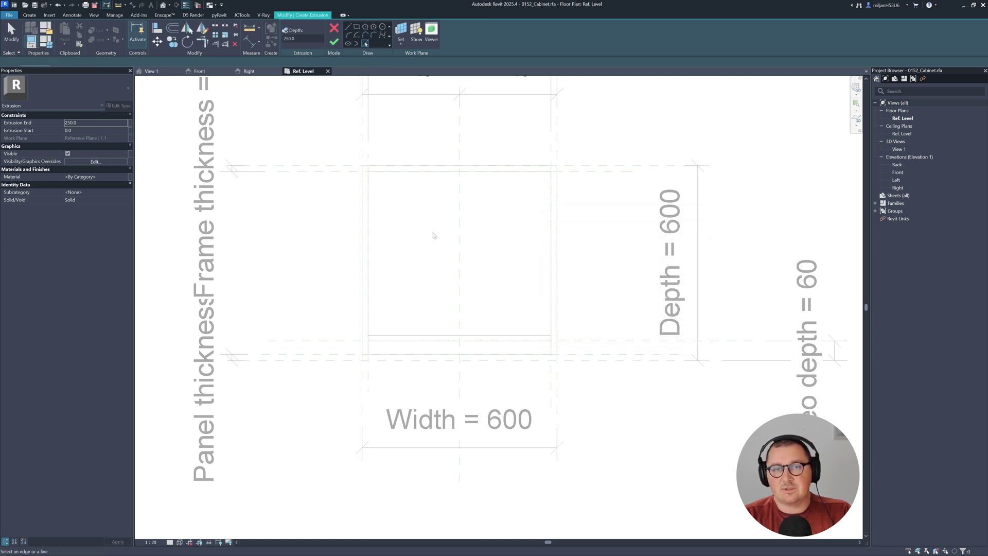
{"action": "left_click", "coordinate": [359, 267]}
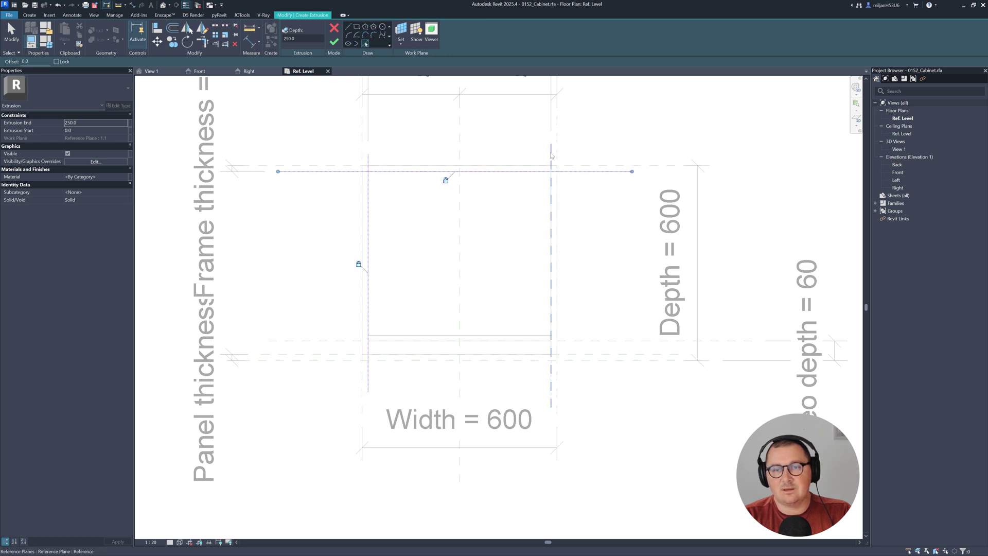
{"action": "left_click", "coordinate": [551, 268]}
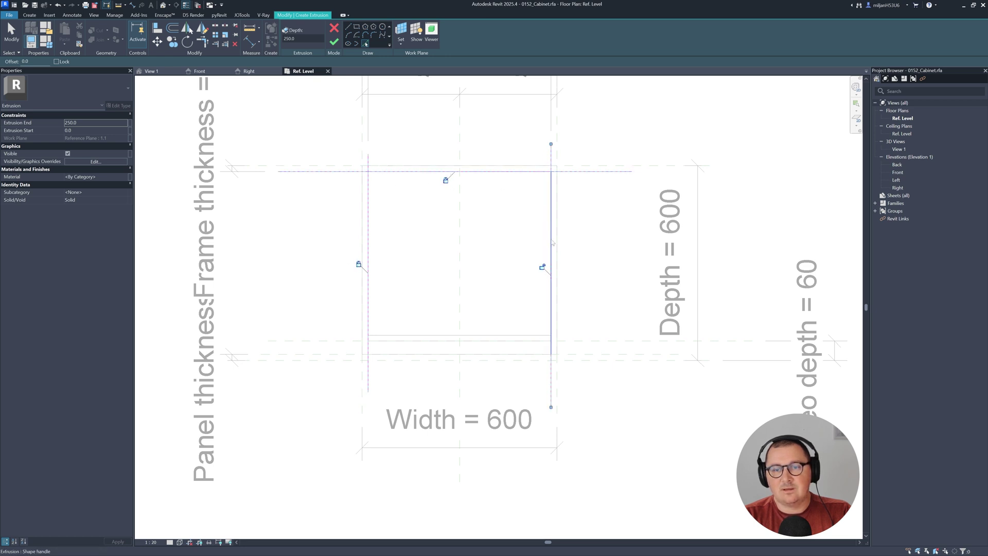
{"action": "left_click", "coordinate": [580, 354]}
- Trim the four shelf sketch lines at their corners into a closed rectangle
{"action": "key", "text": "t"}
{"action": "key", "text": "r"}
{"action": "left_click", "coordinate": [401, 354]}
{"action": "left_click", "coordinate": [368, 342]}
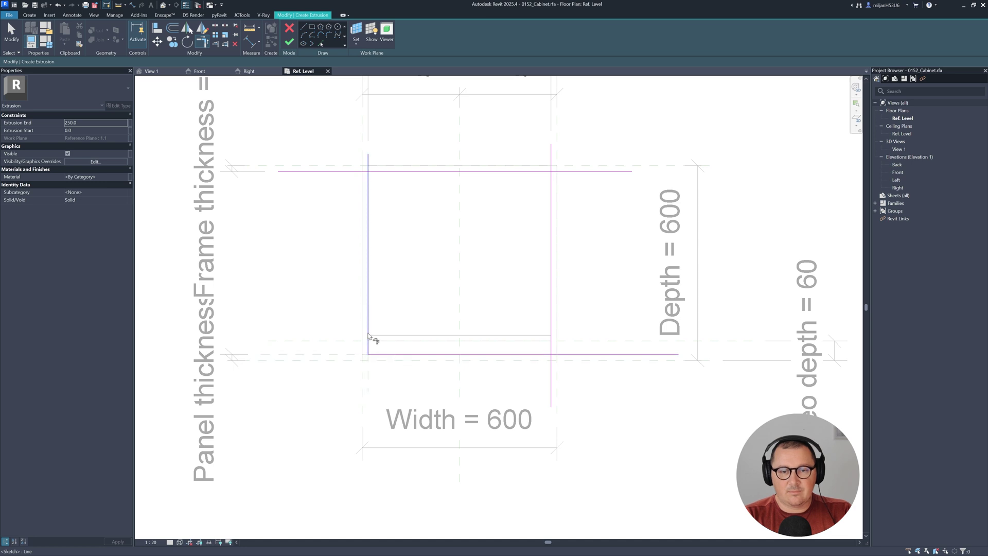
{"action": "left_click", "coordinate": [369, 324]}
{"action": "left_click", "coordinate": [392, 171]}
{"action": "left_click", "coordinate": [548, 206]}
{"action": "left_click", "coordinate": [552, 258]}
{"action": "left_click", "coordinate": [540, 355]}
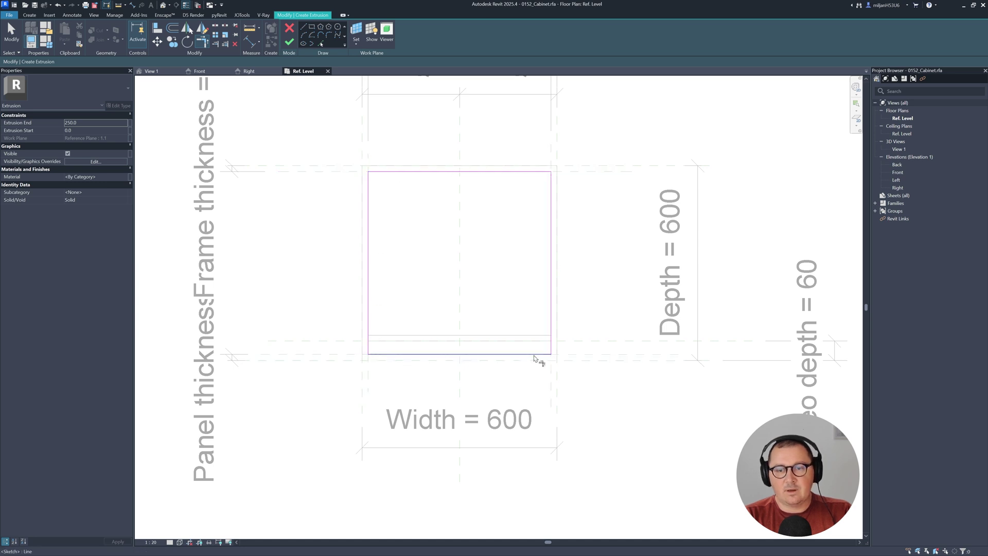
- Link the shelf's extrusion end to Frame thickness and its material to Material_Frame, and finish the extrusion
{"action": "left_click", "coordinate": [131, 123]}
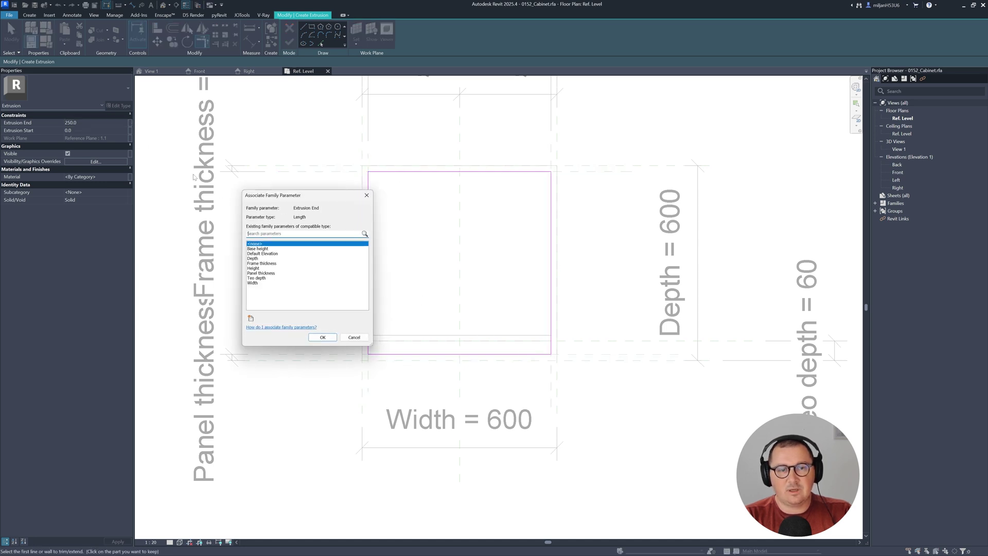
{"action": "left_click", "coordinate": [261, 263]}
{"action": "left_click", "coordinate": [323, 337]}
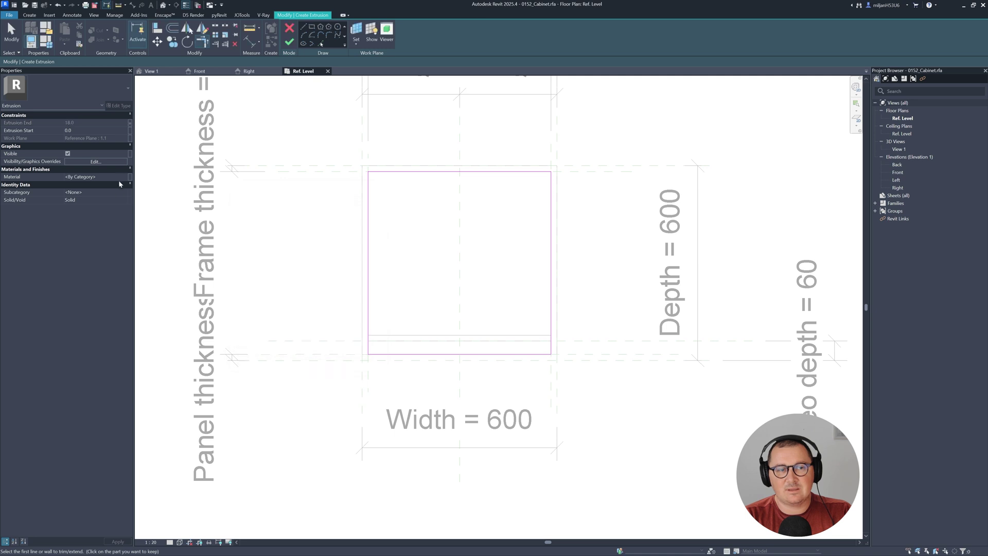
{"action": "left_click", "coordinate": [130, 177]}
{"action": "left_click", "coordinate": [260, 250]}
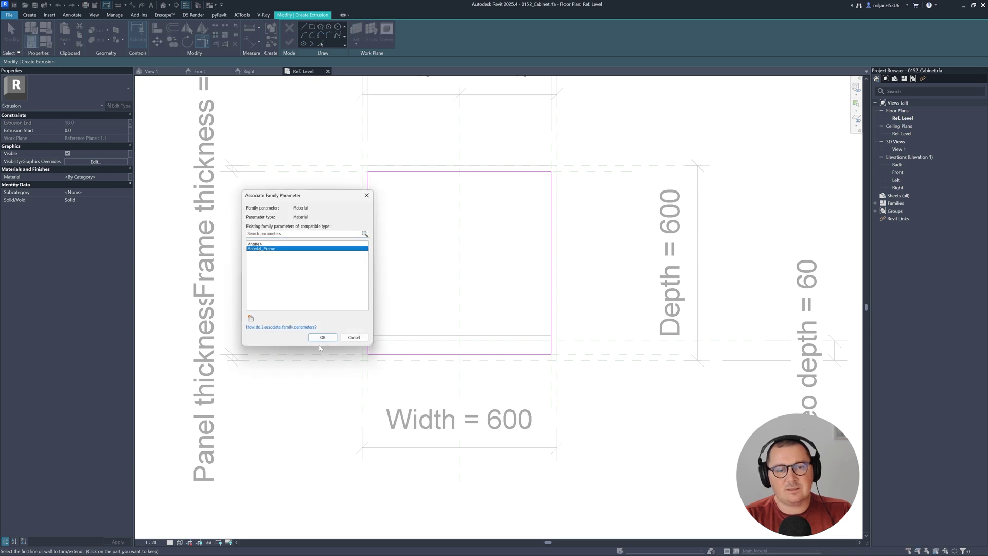
{"action": "left_click", "coordinate": [322, 338]}
{"action": "left_click", "coordinate": [289, 42]}
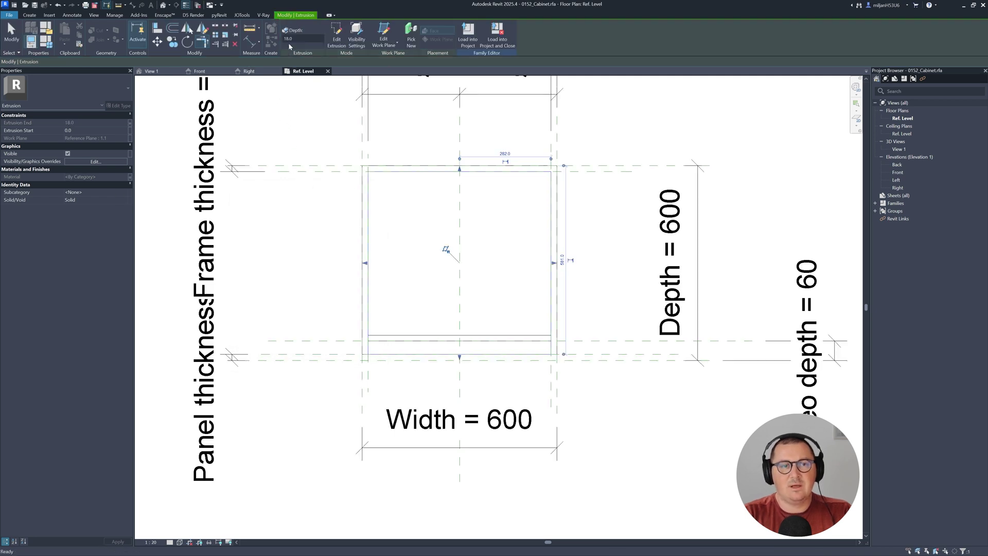
- In the 3D view, link the shelf's visibility to a new instance parameter named 1 shelf
{"action": "left_click", "coordinate": [160, 73]}
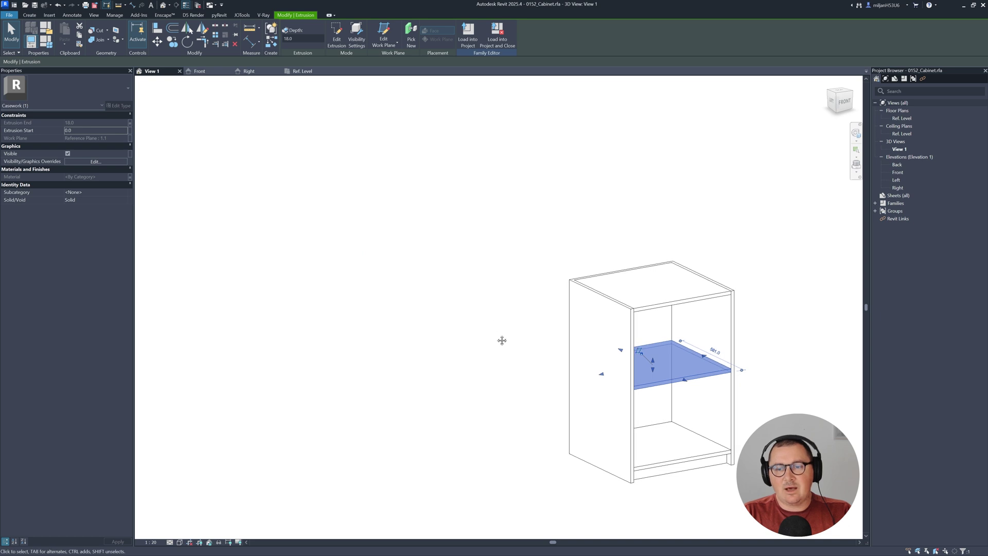
{"action": "middle_click_drag", "start_coordinate": [503, 340], "coordinate": [456, 333], "text": "shift"}
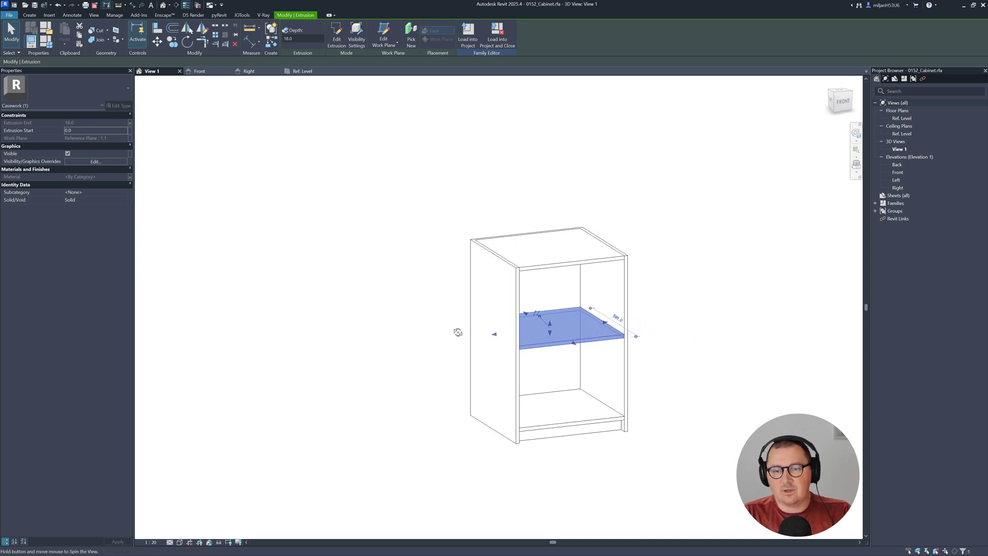
{"action": "scroll", "coordinate": [553, 339], "scroll_direction": "up", "scroll_amount": 2}
{"action": "middle_click_drag", "start_coordinate": [540, 360], "coordinate": [508, 302], "text": "shift"}
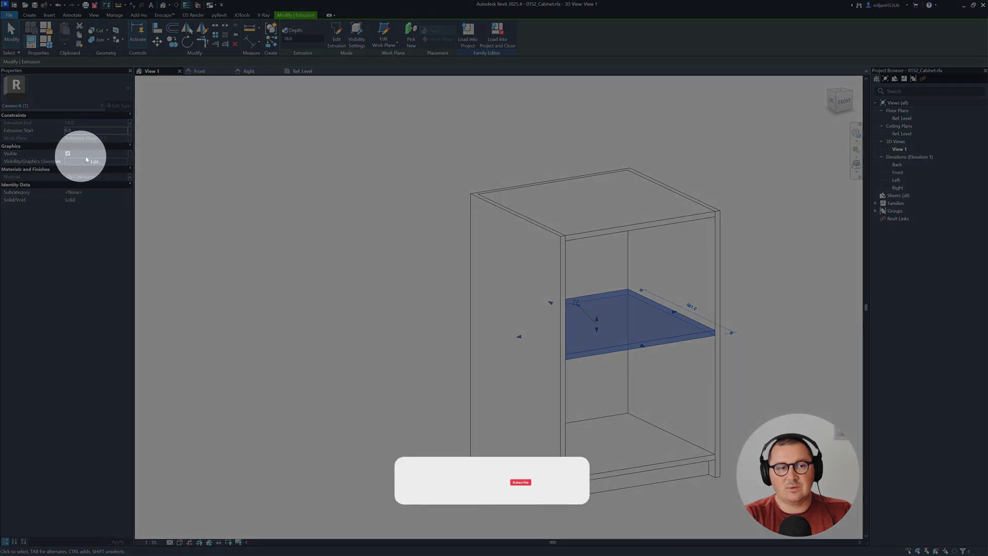
{"action": "left_click", "coordinate": [130, 154]}
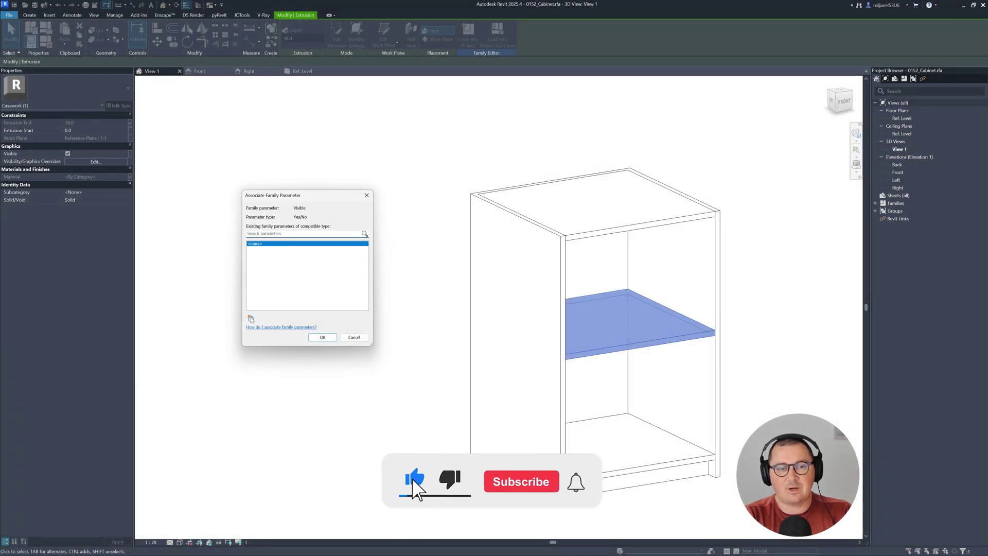
{"action": "left_click", "coordinate": [251, 319]}
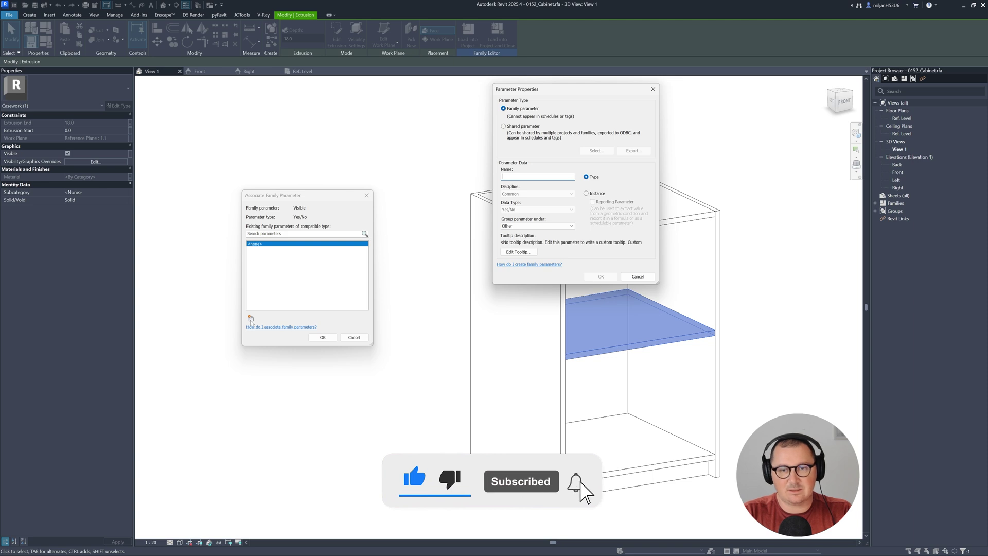
{"action": "type", "text": "1 shelf"}
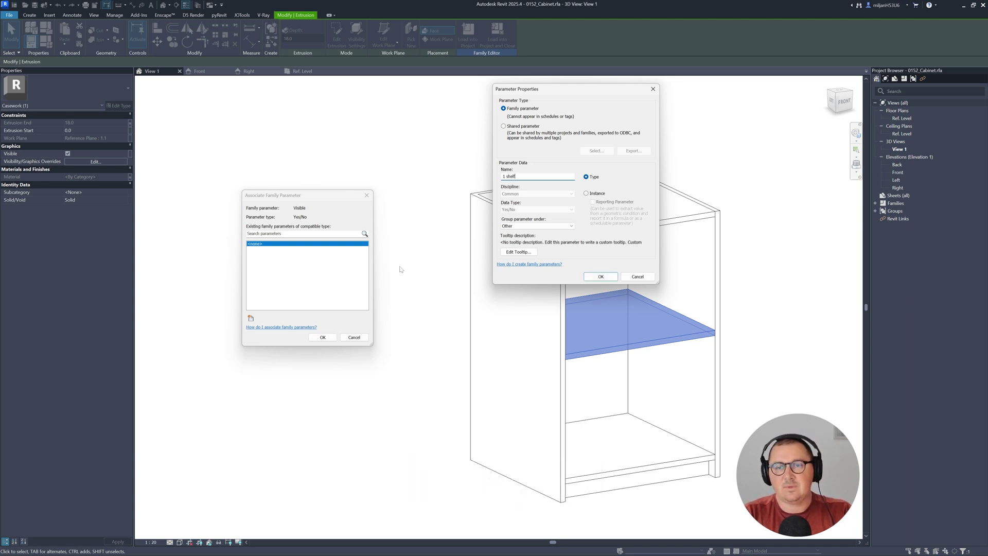
{"action": "left_click", "coordinate": [600, 277]}
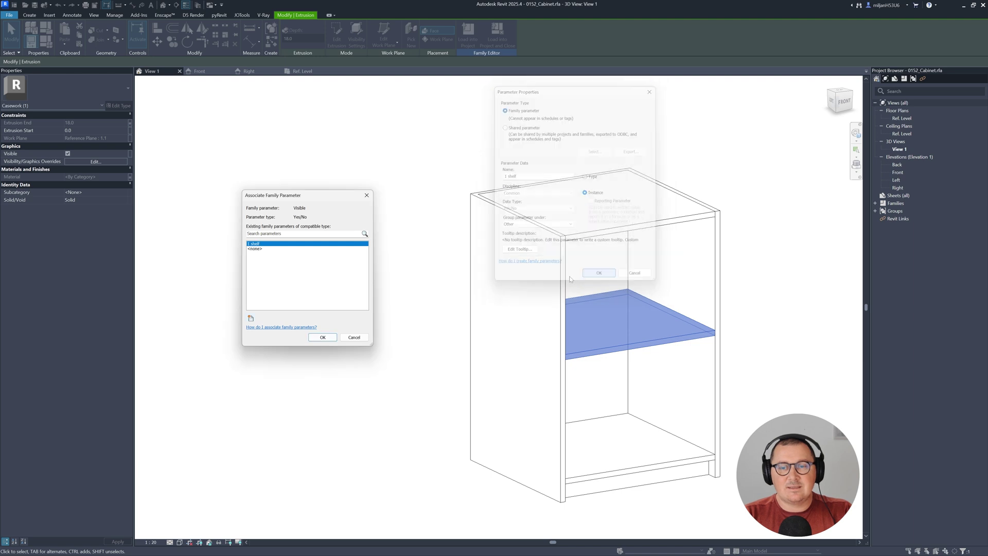
{"action": "left_click", "coordinate": [323, 338]}
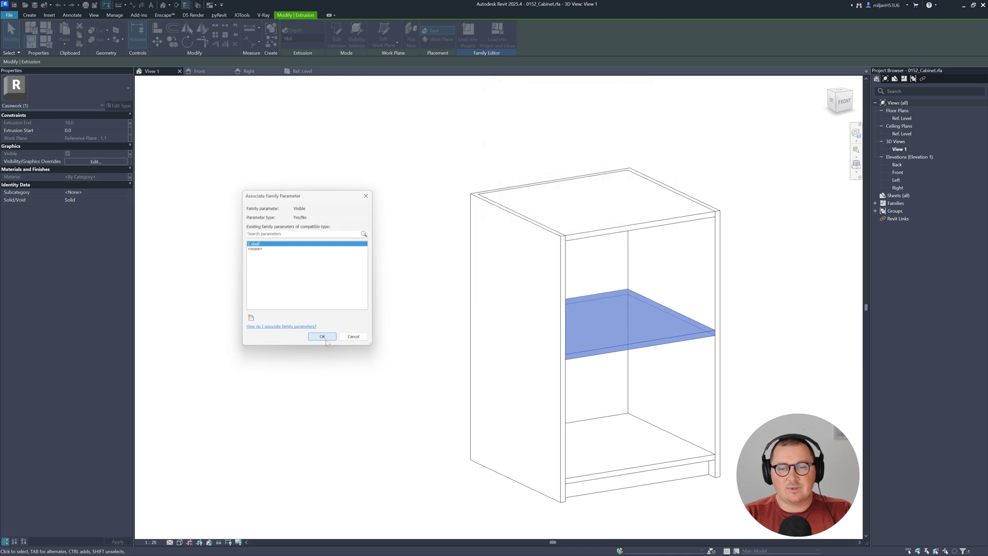
{"action": "left_click", "coordinate": [391, 286]}
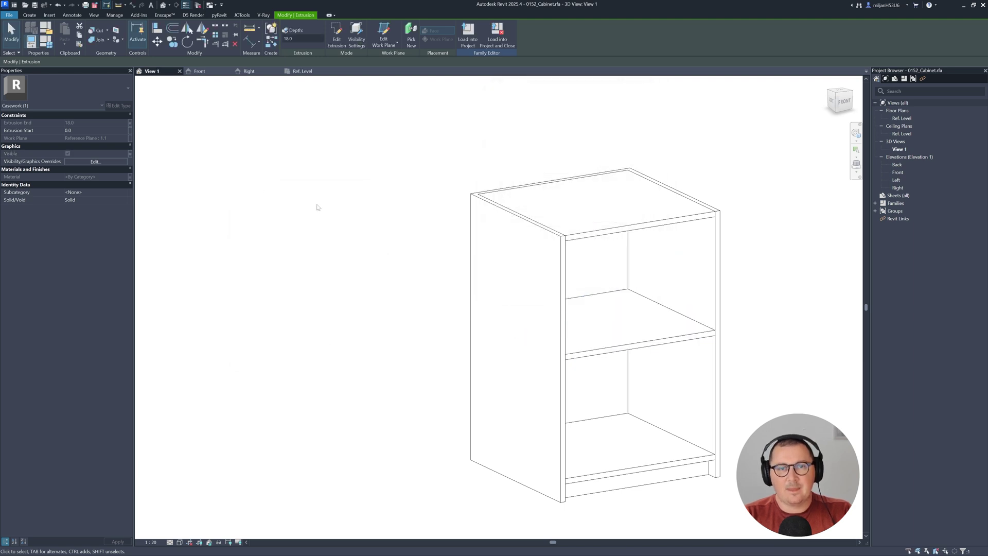
- Draw two horizontal reference planes in the Front elevation, about 232 mm below and about 202 mm above the middle plane
{"action": "left_click", "coordinate": [301, 71]}
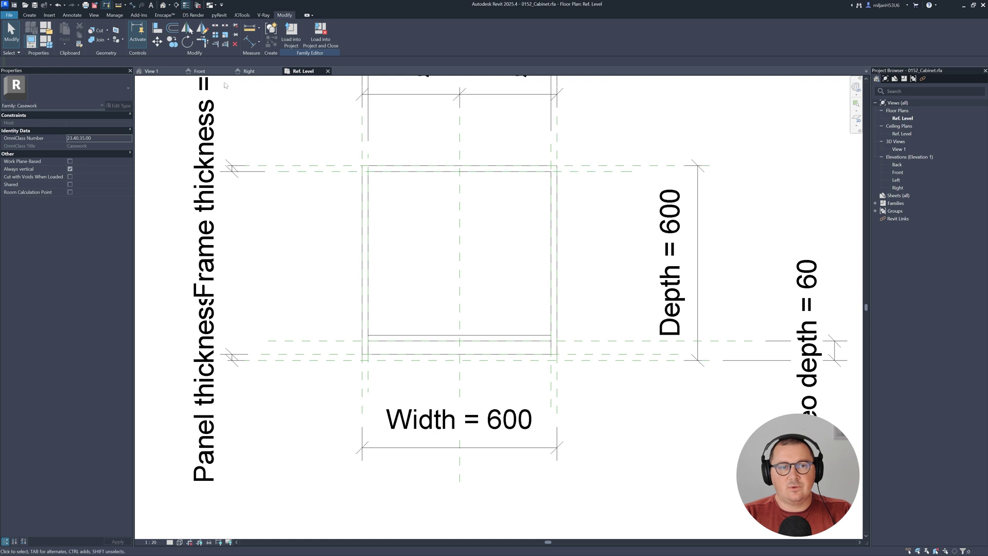
{"action": "key", "text": "ctrl+Tab"}
{"action": "scroll", "coordinate": [378, 307], "scroll_direction": "up", "scroll_amount": 2}
{"action": "key", "text": "r"}
{"action": "key", "text": "p"}
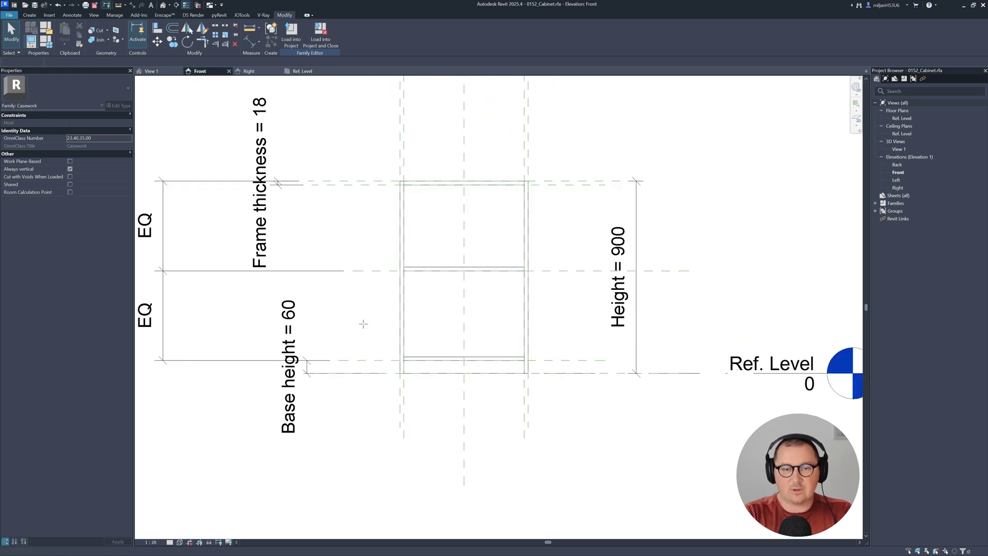
{"action": "left_click", "coordinate": [568, 320]}
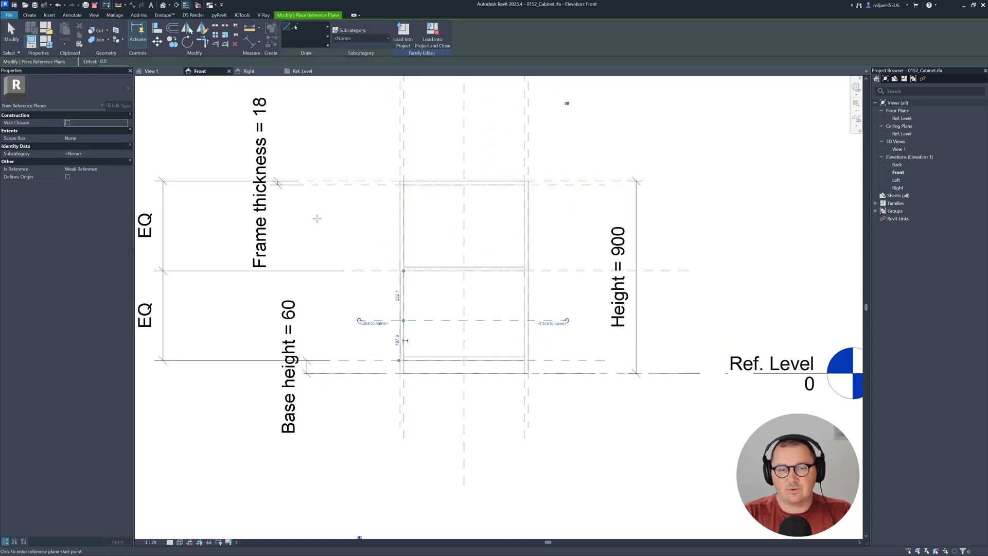
{"action": "left_click", "coordinate": [359, 227]}
{"action": "left_click", "coordinate": [568, 227]}
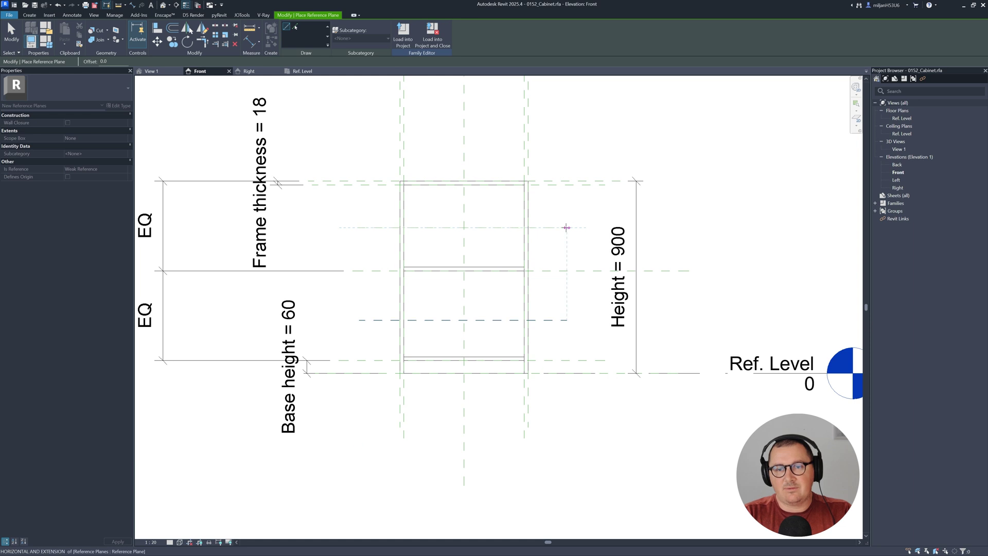
{"action": "key", "text": "Escape"}
{"action": "key", "text": "Escape"}
- Name the lower new reference plane 2.1 and the upper one 2.2 in the Front elevation
{"action": "left_click", "coordinate": [372, 320]}
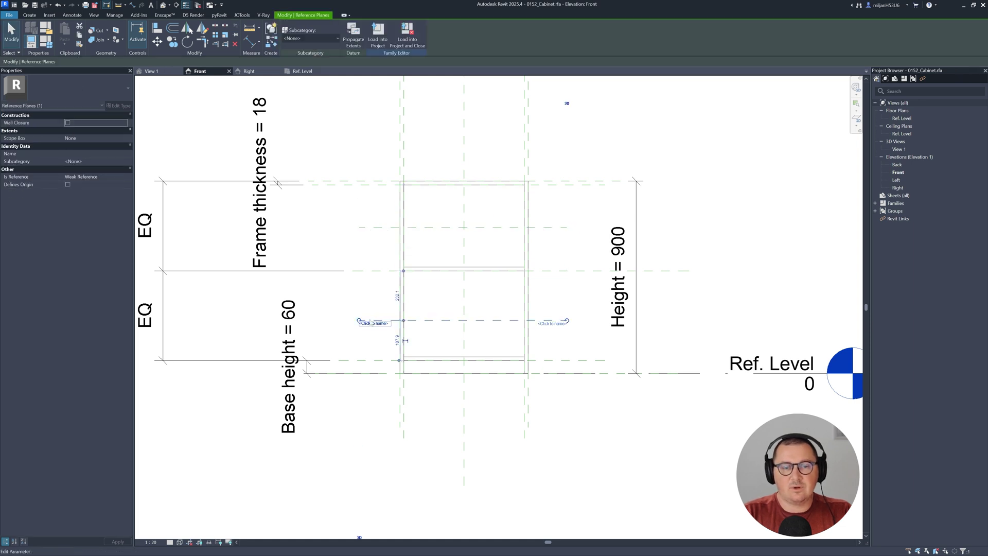
{"action": "left_click", "coordinate": [371, 227]}
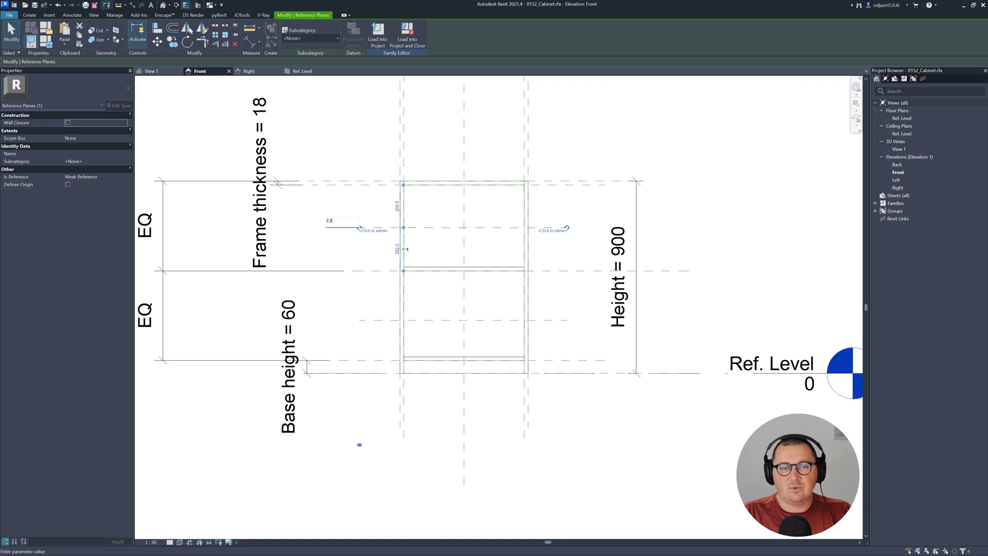
{"action": "key", "text": "Escape"}
- Dimension the base plane, planes 2.1 and 2.2, and the top panel's underside plane in one string, and set the spacing equal
{"action": "key", "text": "d"}
{"action": "key", "text": "i"}
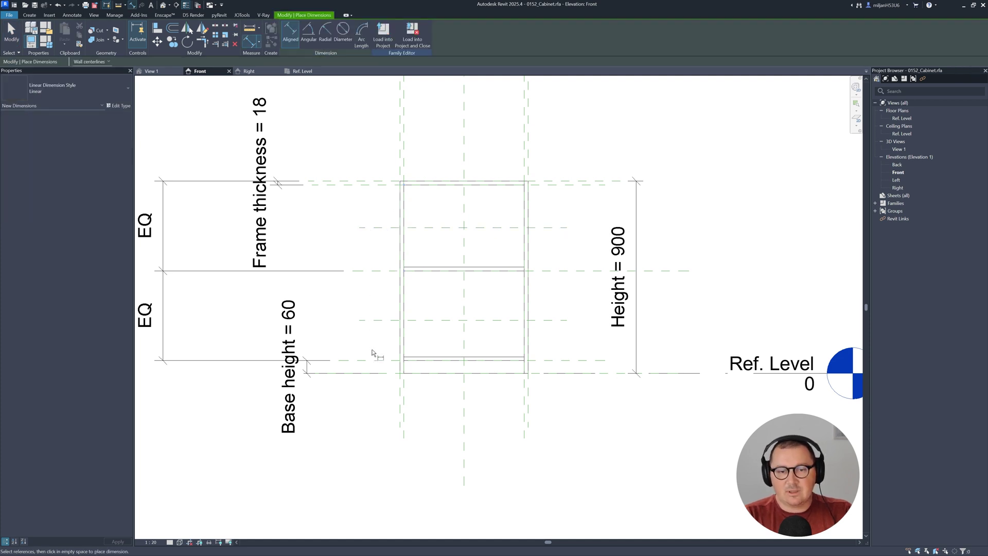
{"action": "left_click", "coordinate": [373, 361]}
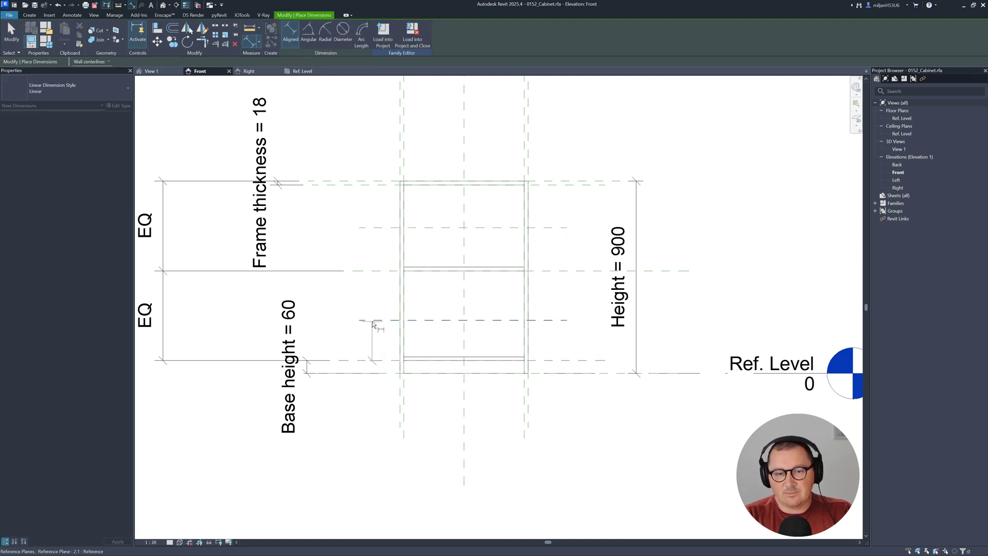
{"action": "left_click", "coordinate": [372, 320]}
{"action": "left_click", "coordinate": [373, 226]}
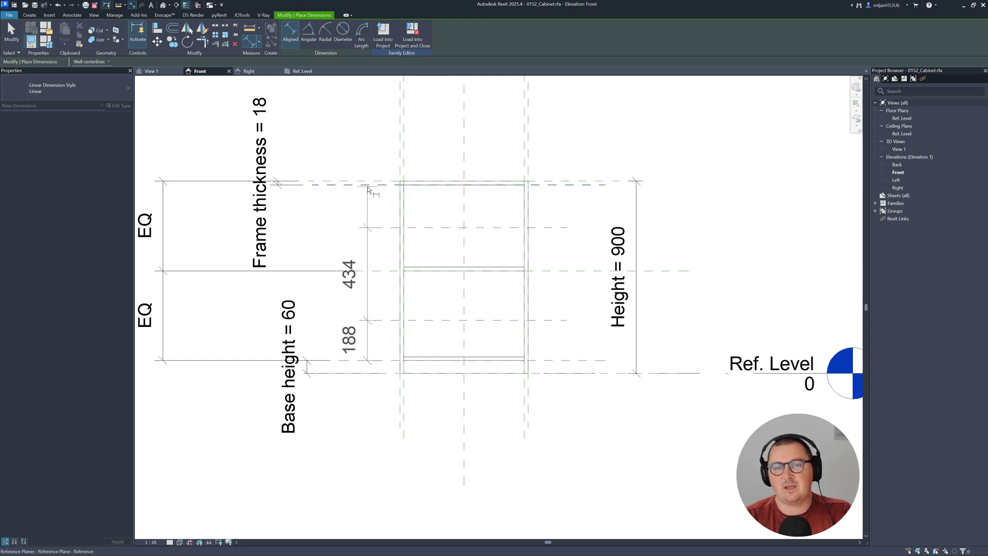
{"action": "left_click", "coordinate": [368, 185]}
{"action": "middle_click_drag", "start_coordinate": [368, 190], "coordinate": [507, 217]}
{"action": "left_click", "coordinate": [189, 219]}
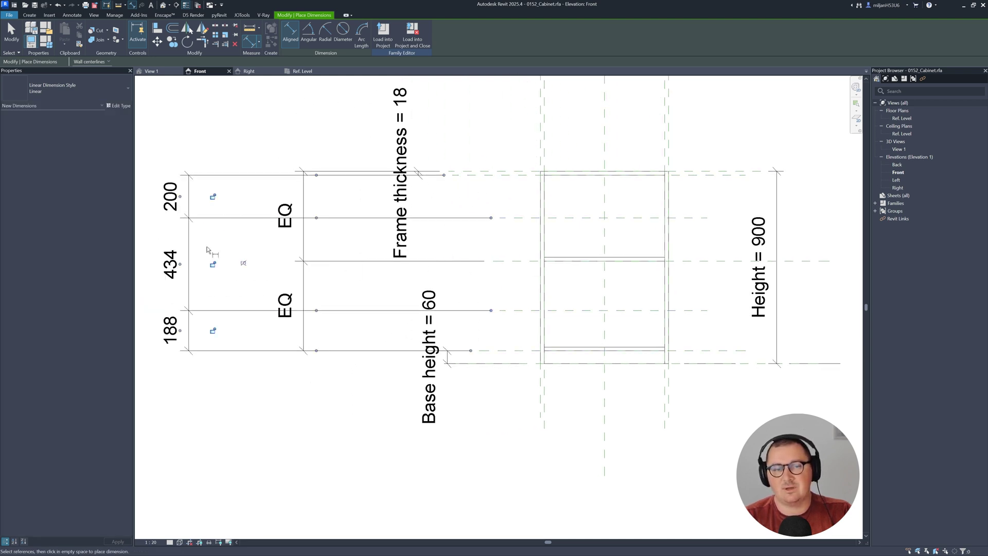
{"action": "left_click", "coordinate": [242, 263]}
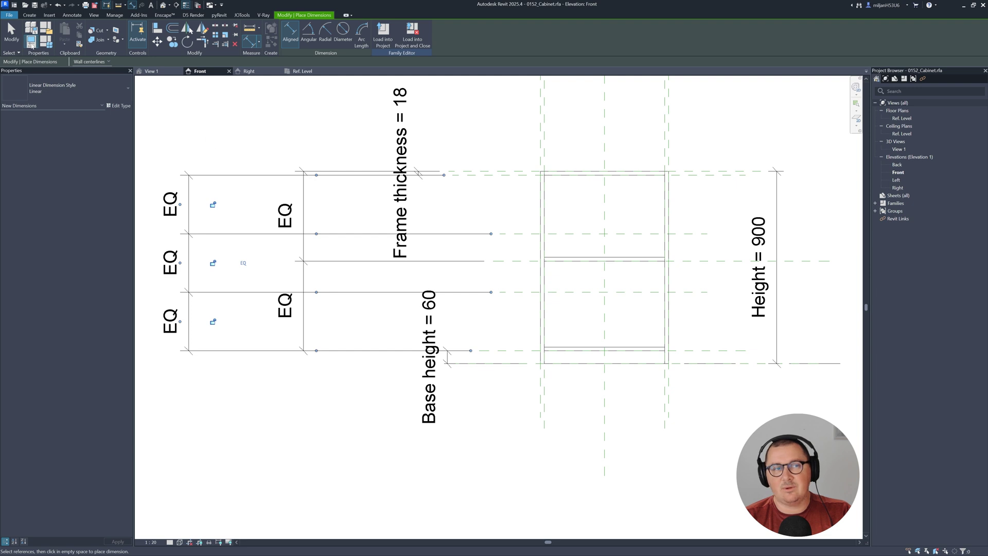
{"action": "left_click", "coordinate": [12, 32]}
- Start a new extrusion in the Ref. Level plan with Reference Plane : 2.1 as its work plane
{"action": "left_click", "coordinate": [302, 71]}
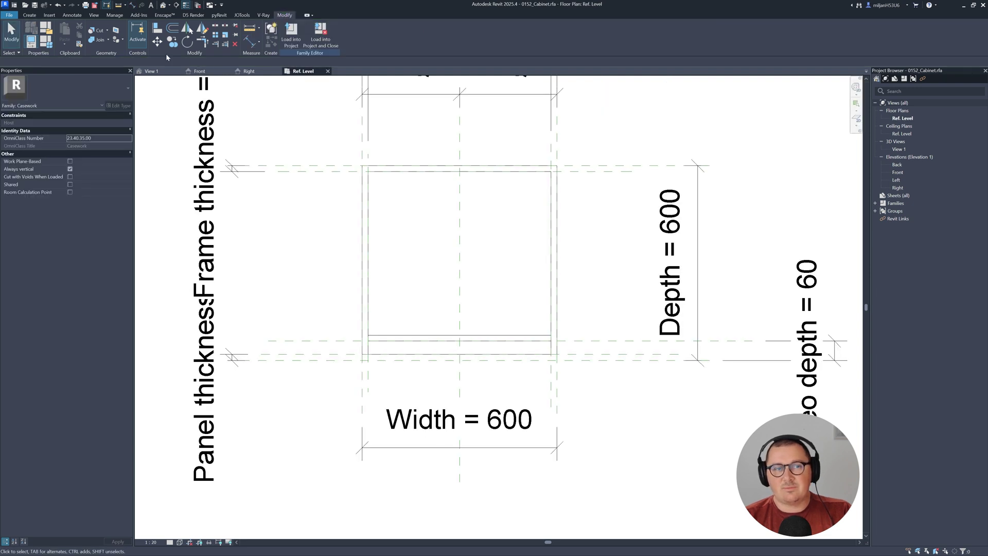
{"action": "left_click", "coordinate": [29, 14]}
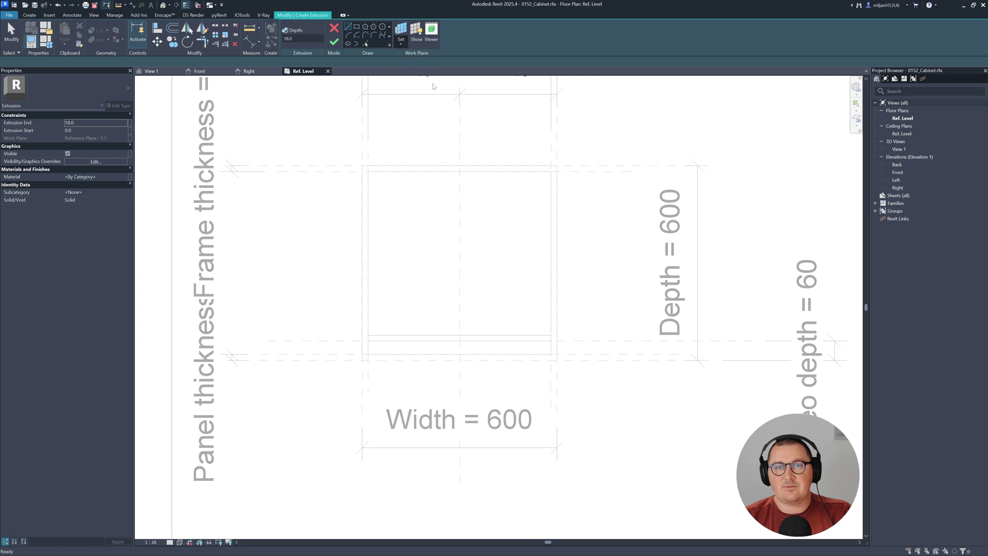
{"action": "left_click", "coordinate": [400, 40]}
{"action": "left_click", "coordinate": [631, 272]}
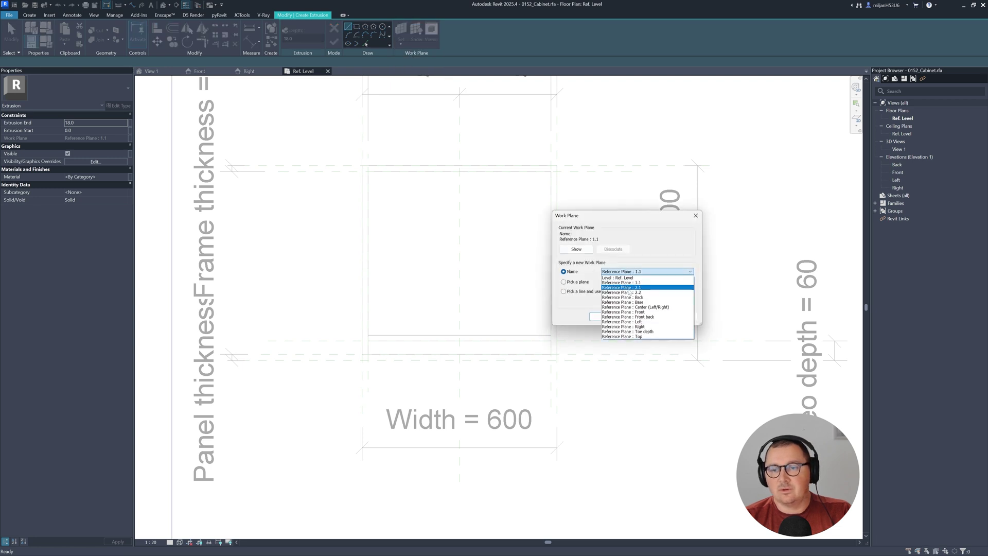
{"action": "left_click", "coordinate": [628, 304]}
{"action": "left_click", "coordinate": [606, 316]}
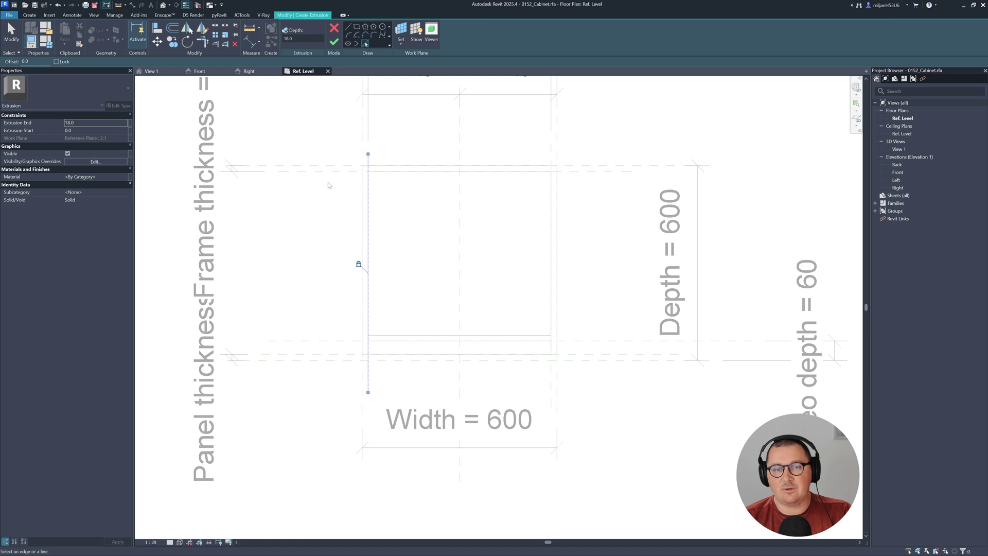
- Sketch the lower shelf's outline with lines picked from and locked to the inner left, back, right and front planes
{"action": "left_click", "coordinate": [446, 172]}
{"action": "left_click", "coordinate": [551, 235]}
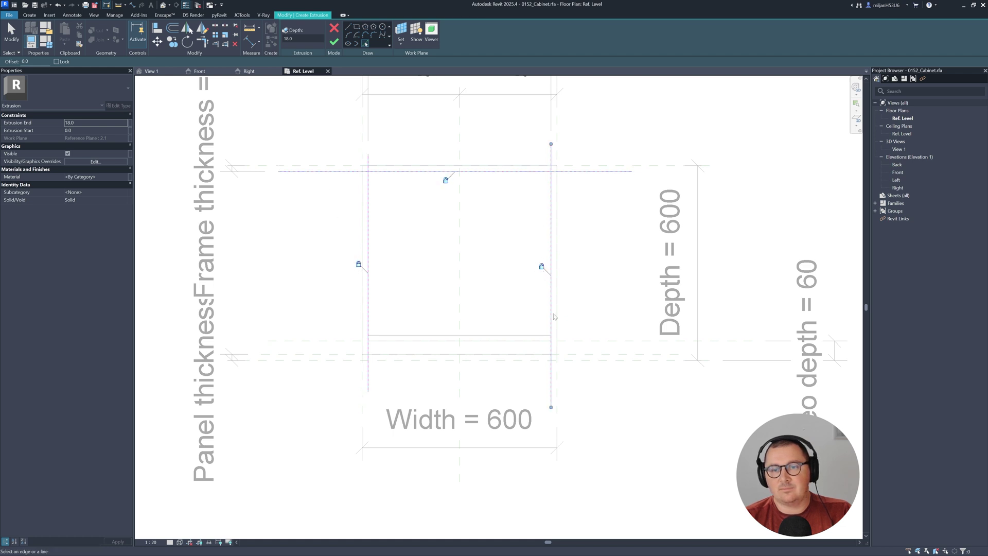
{"action": "left_click", "coordinate": [459, 355]}
- Trim the lower shelf's sketch lines at their corners into a closed rectangle and finish the extrusion
{"action": "key", "text": "t"}
{"action": "key", "text": "r"}
{"action": "left_click", "coordinate": [376, 354]}
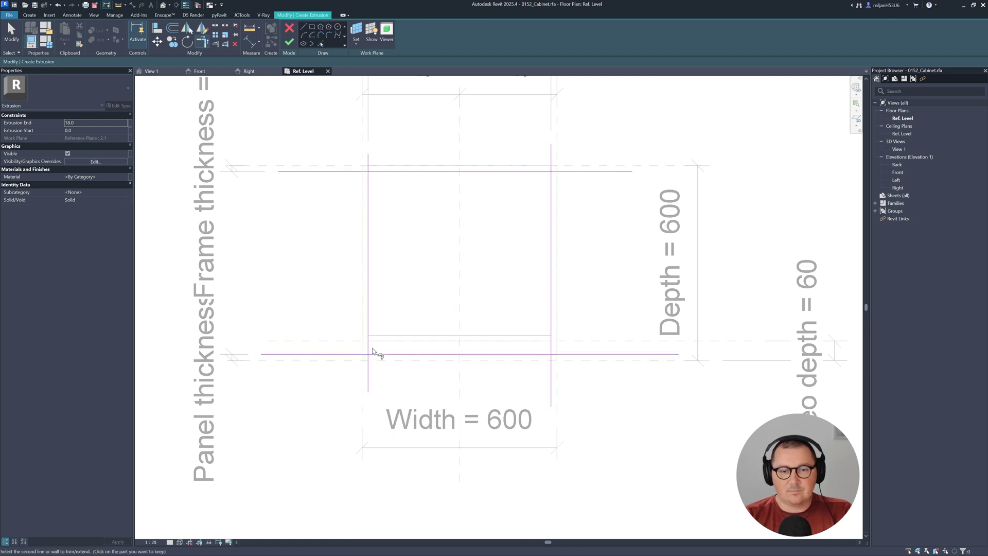
{"action": "left_click", "coordinate": [368, 221]}
{"action": "left_click", "coordinate": [396, 171]}
{"action": "left_click", "coordinate": [551, 206]}
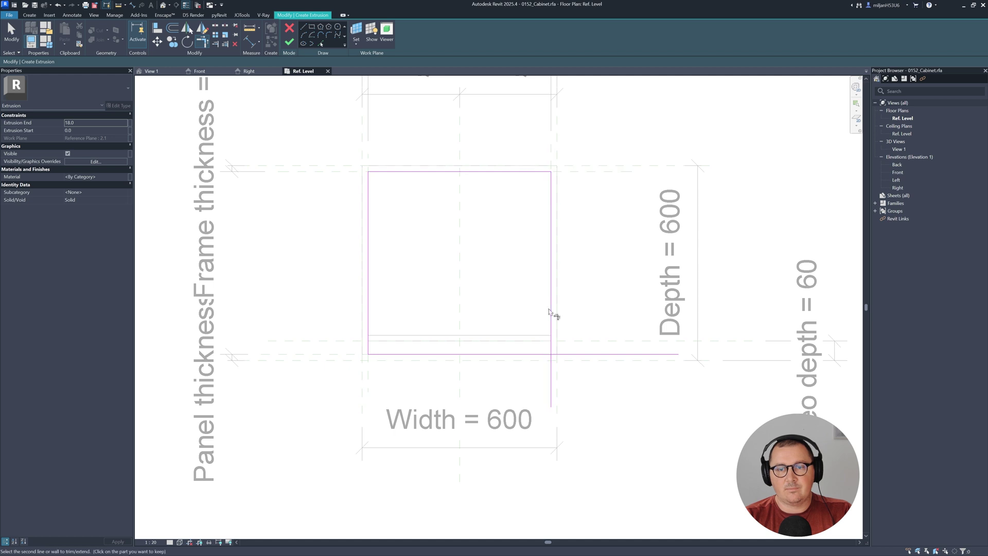
{"action": "left_click", "coordinate": [551, 315]}
{"action": "left_click", "coordinate": [507, 354]}
{"action": "left_click", "coordinate": [291, 42]}
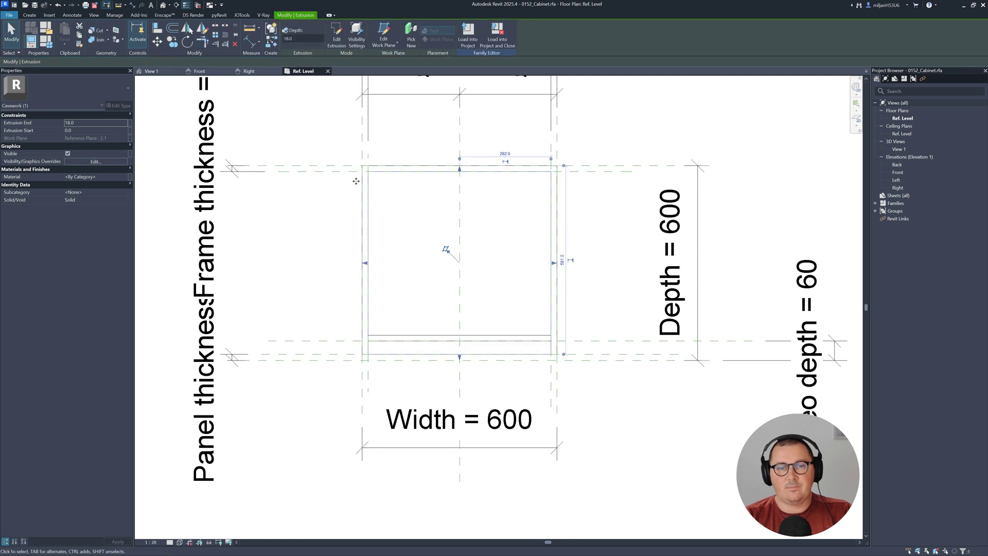
- Link the lower shelf's extrusion end to Frame thickness and its material to Material_Frame
{"action": "left_click", "coordinate": [130, 123]}
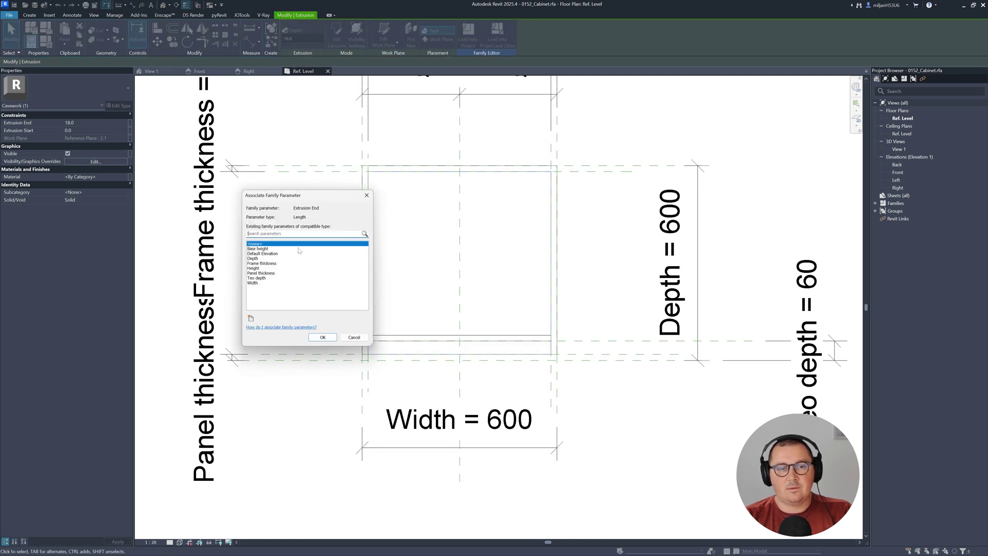
{"action": "left_click", "coordinate": [253, 268]}
{"action": "key", "text": "Return"}
{"action": "left_click", "coordinate": [131, 177]}
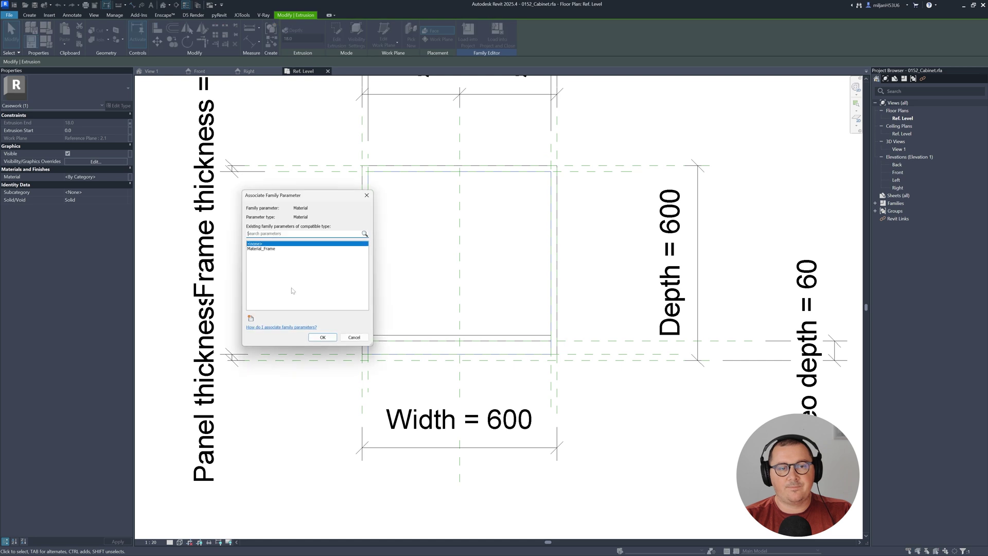
{"action": "left_click", "coordinate": [256, 248]}
{"action": "left_click", "coordinate": [322, 337]}
- In the 3D view, link the new lower shelf's visibility to a new family parameter named 2 shelves
{"action": "key", "text": "ctrl+Tab"}
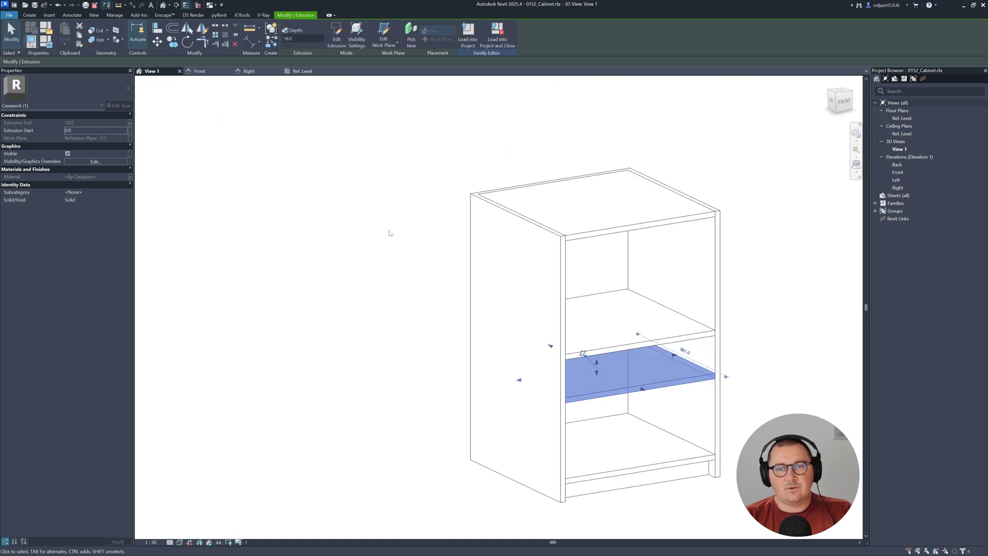
{"action": "left_click", "coordinate": [130, 154]}
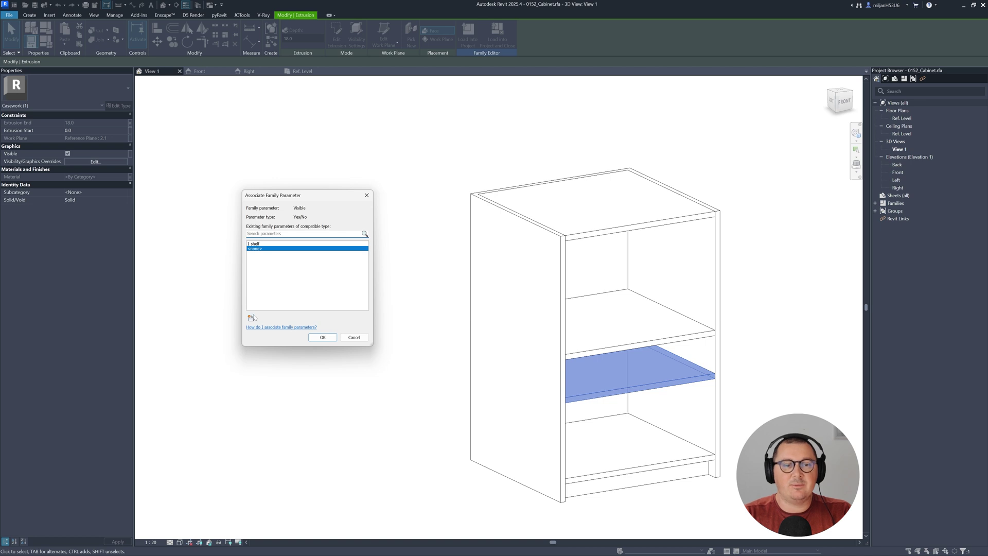
{"action": "left_click", "coordinate": [251, 318]}
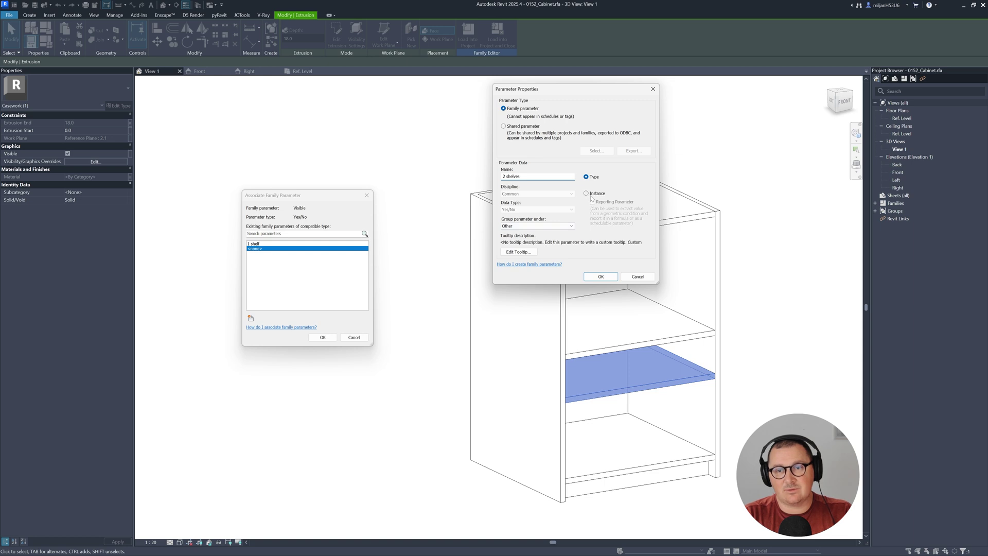
{"action": "left_click", "coordinate": [599, 277]}
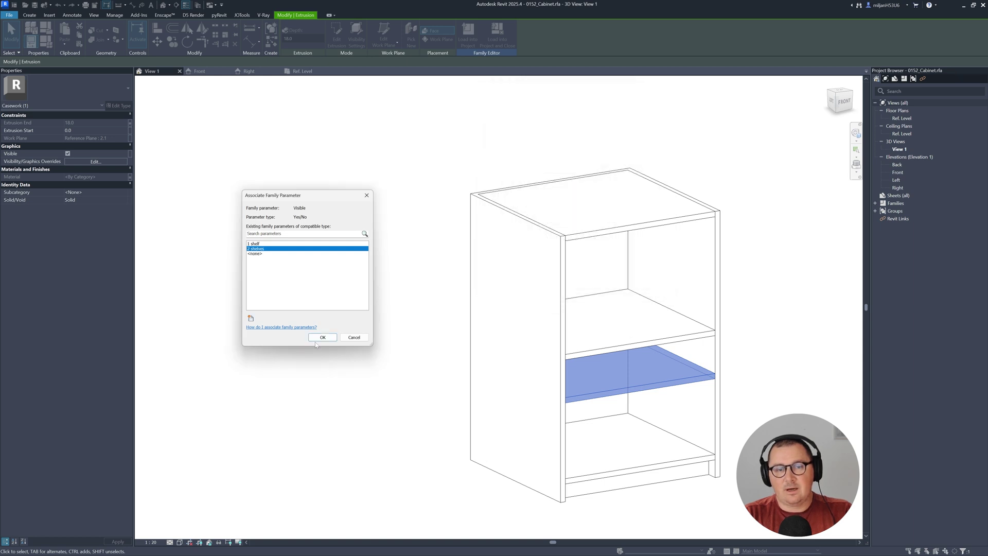
{"action": "left_click", "coordinate": [323, 337]}
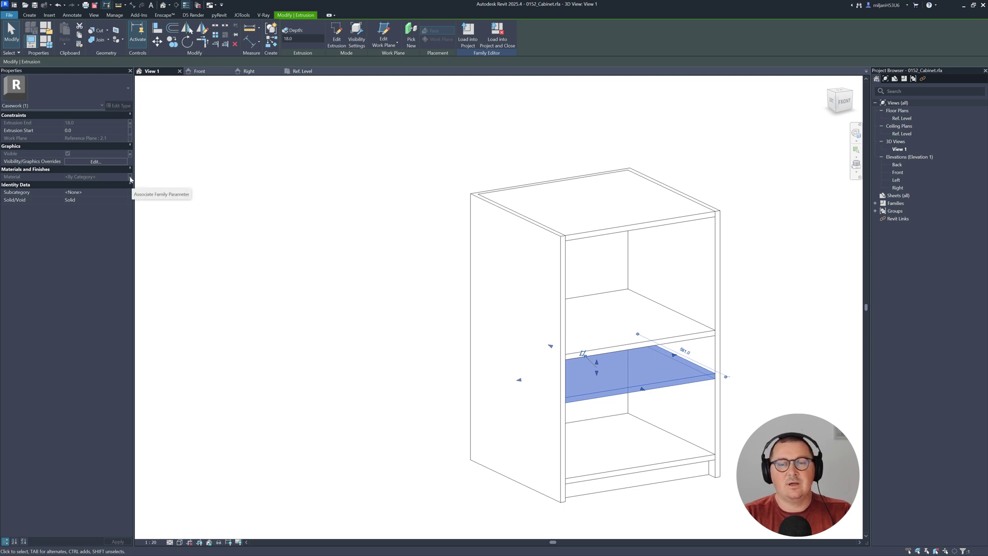
{"action": "left_click", "coordinate": [304, 135]}
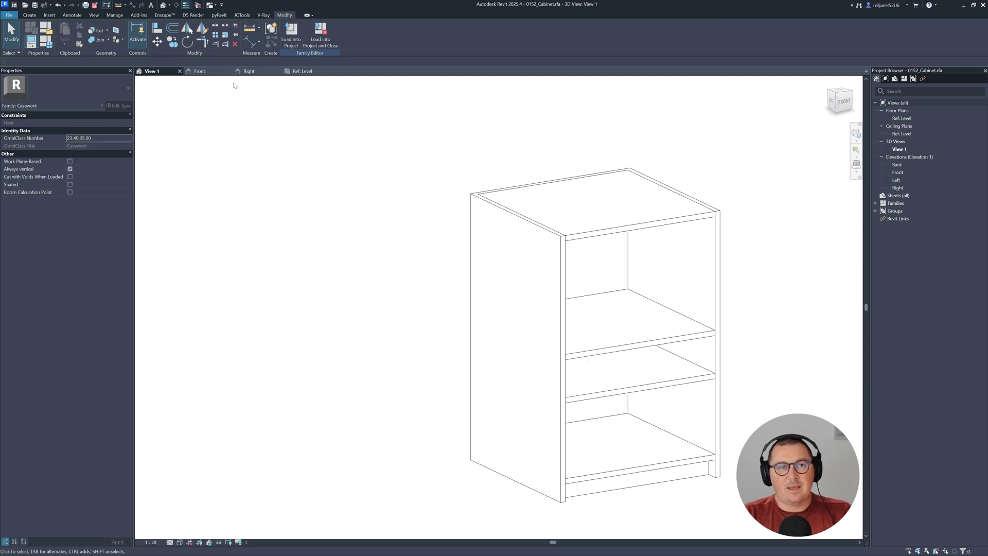
- Start another extrusion in the Ref. Level plan with Reference Plane : 2.2 as its work plane
{"action": "left_click", "coordinate": [305, 71]}
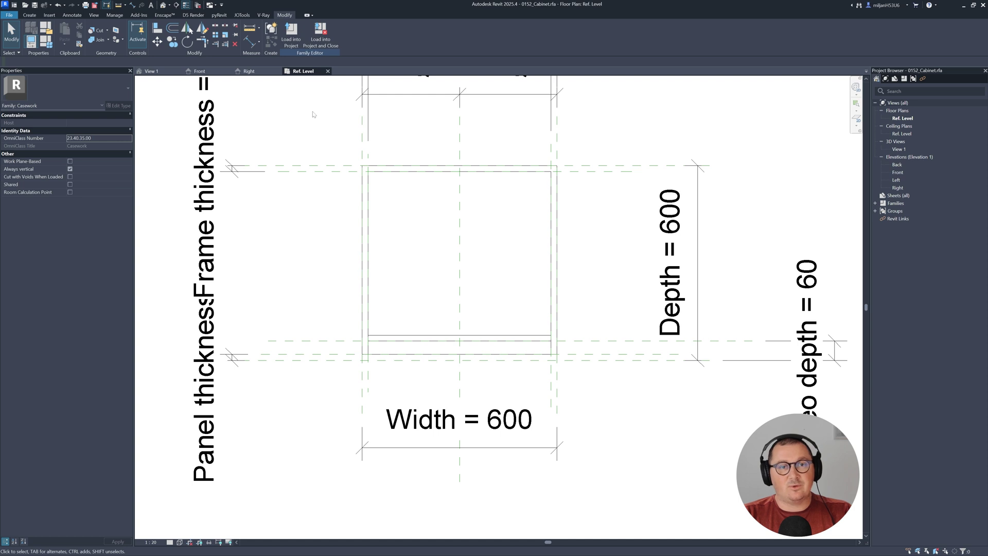
{"action": "left_click", "coordinate": [29, 14]}
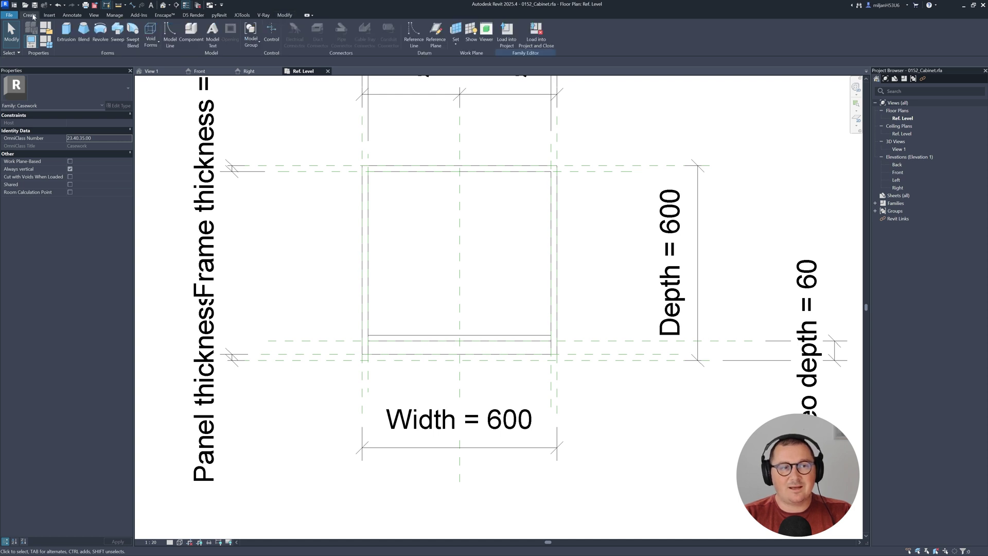
{"action": "left_click", "coordinate": [66, 32]}
{"action": "left_click", "coordinate": [401, 45]}
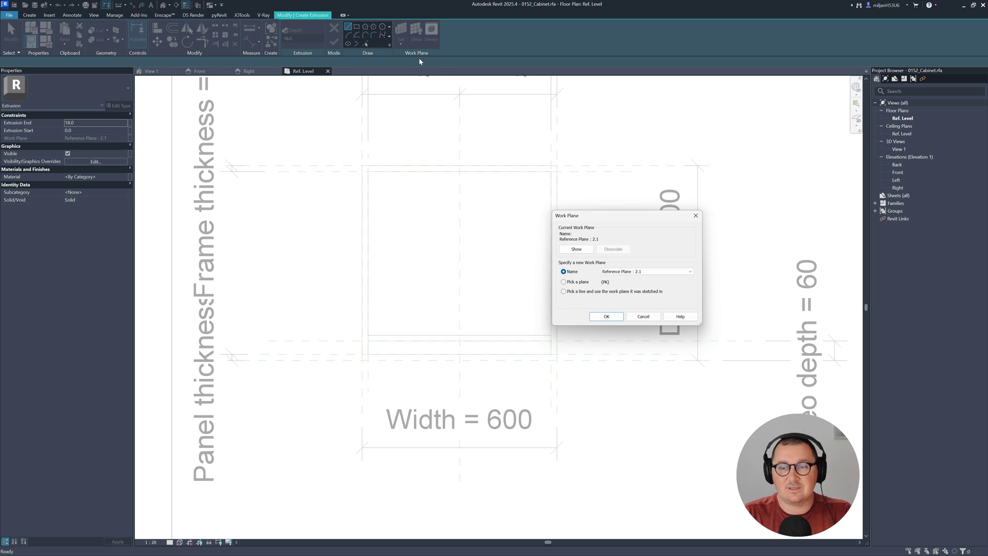
{"action": "left_click", "coordinate": [654, 272]}
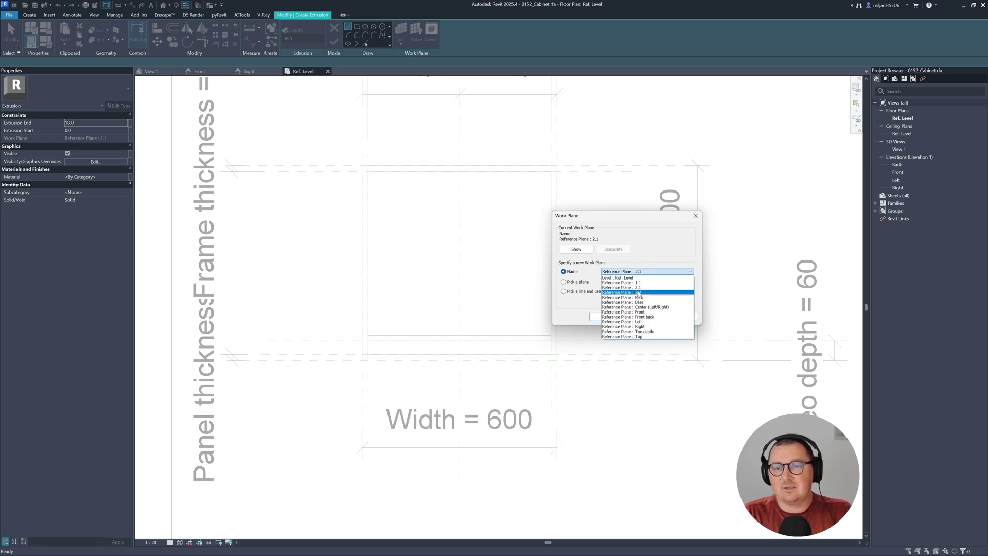
{"action": "left_click", "coordinate": [638, 293]}
{"action": "left_click", "coordinate": [603, 316]}
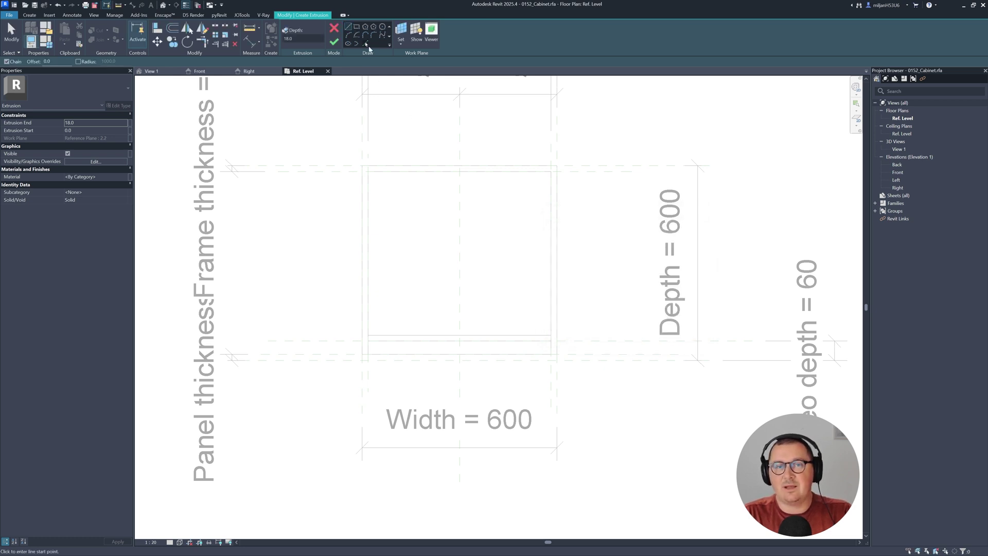
- Sketch the upper shelf's four boundary lines by picking the inner left, back, right and front planes, locking each line
{"action": "left_click", "coordinate": [366, 44]}
{"action": "left_click", "coordinate": [368, 262]}
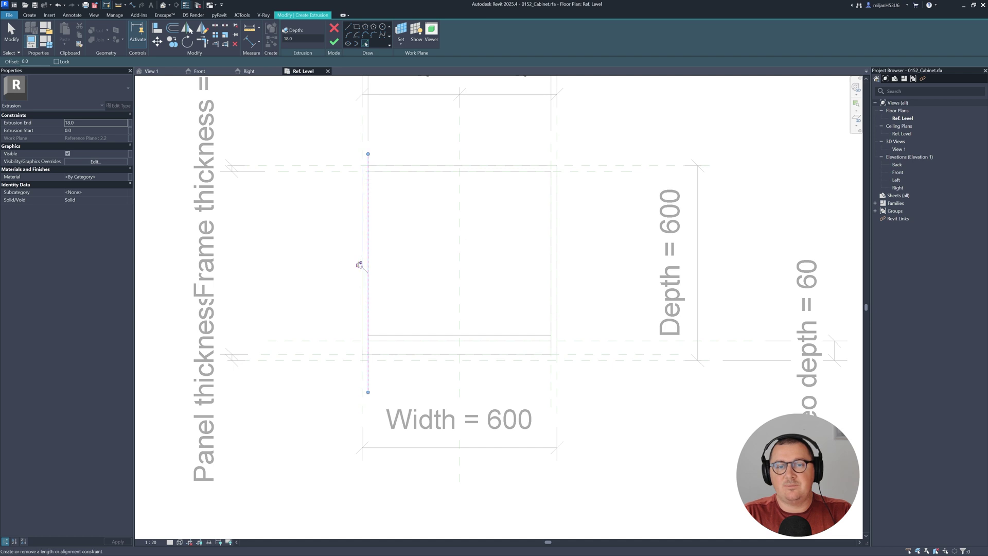
{"action": "left_click", "coordinate": [314, 171]}
{"action": "left_click", "coordinate": [551, 154]}
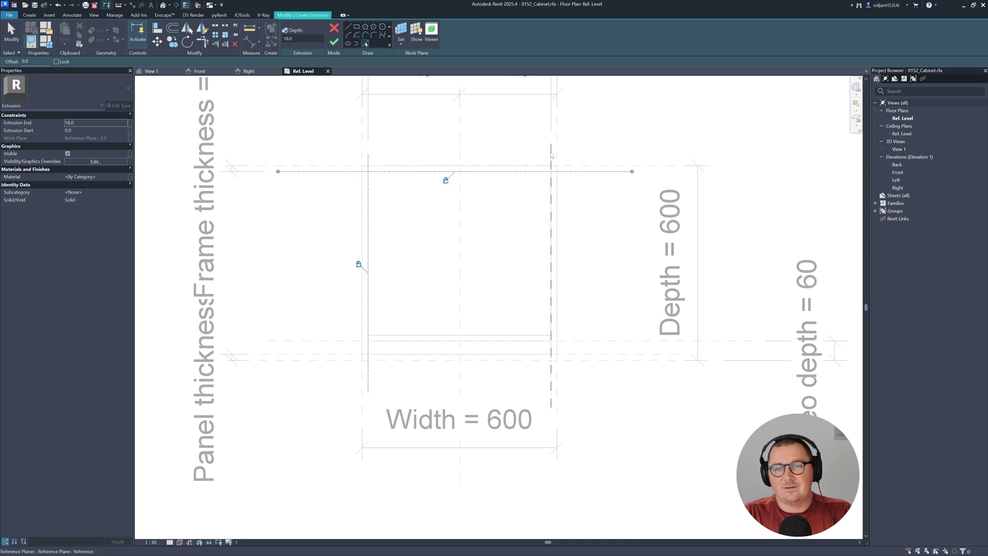
{"action": "left_click", "coordinate": [458, 354]}
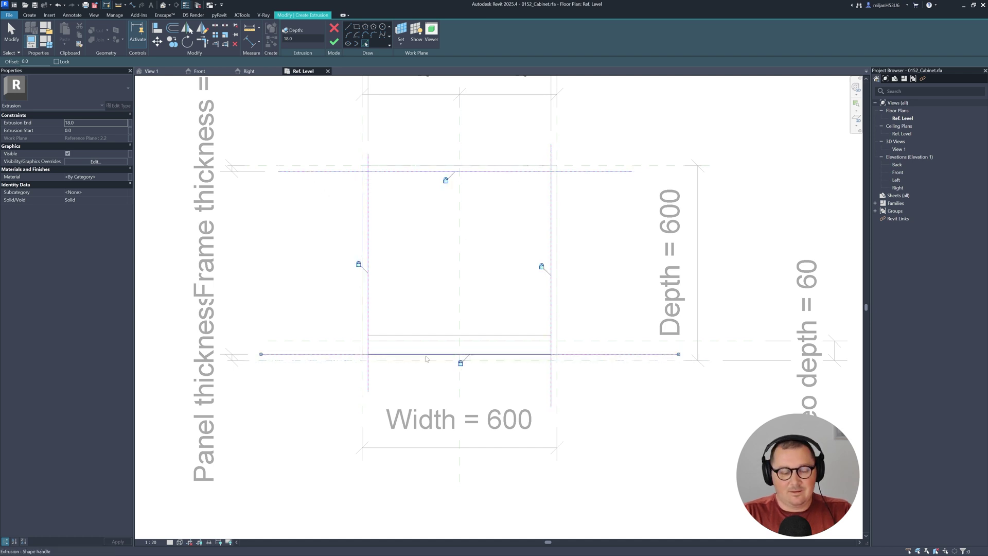
- Trim the upper shelf's four sketch lines at their corners into a closed rectangle
{"action": "key", "text": "t"}
{"action": "key", "text": "r"}
{"action": "left_click", "coordinate": [389, 355]}
{"action": "left_click", "coordinate": [369, 347]}
{"action": "left_click", "coordinate": [382, 173]}
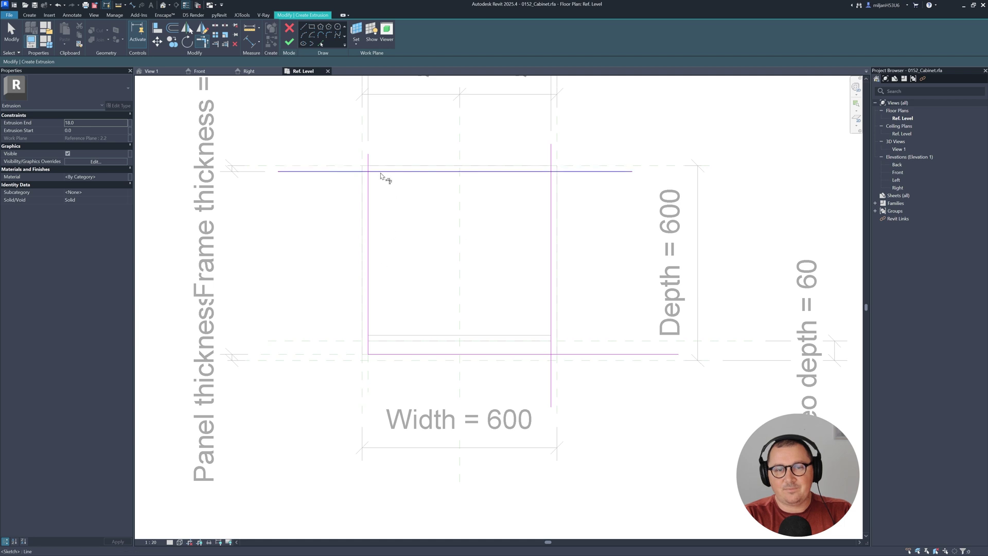
{"action": "left_click", "coordinate": [370, 180]}
{"action": "left_click", "coordinate": [380, 173]}
{"action": "left_click", "coordinate": [551, 220]}
{"action": "left_click", "coordinate": [549, 264]}
{"action": "left_click", "coordinate": [463, 354]}
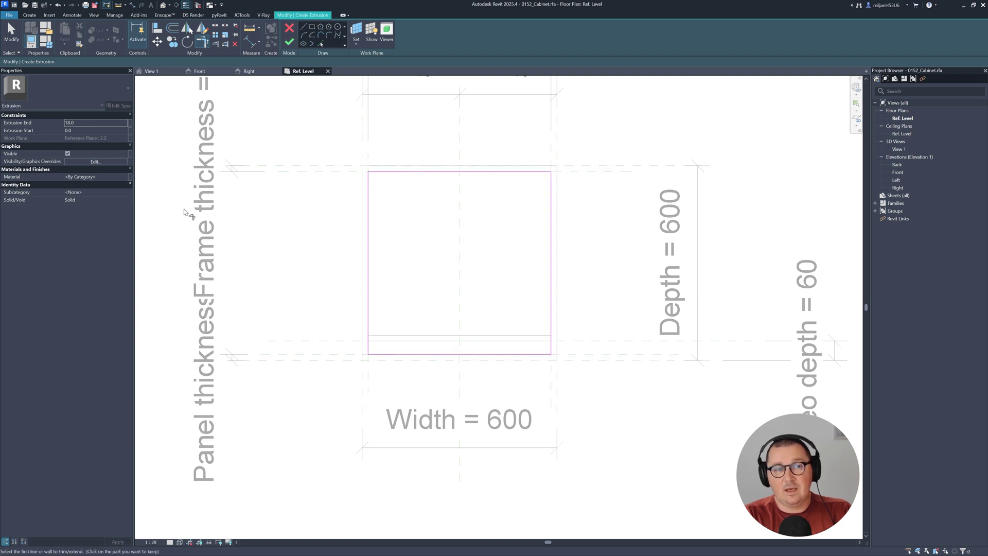
- Link the upper shelf's extrusion end to the Frame thickness parameter and its visibility to 2 shelves
{"action": "left_click", "coordinate": [129, 123]}
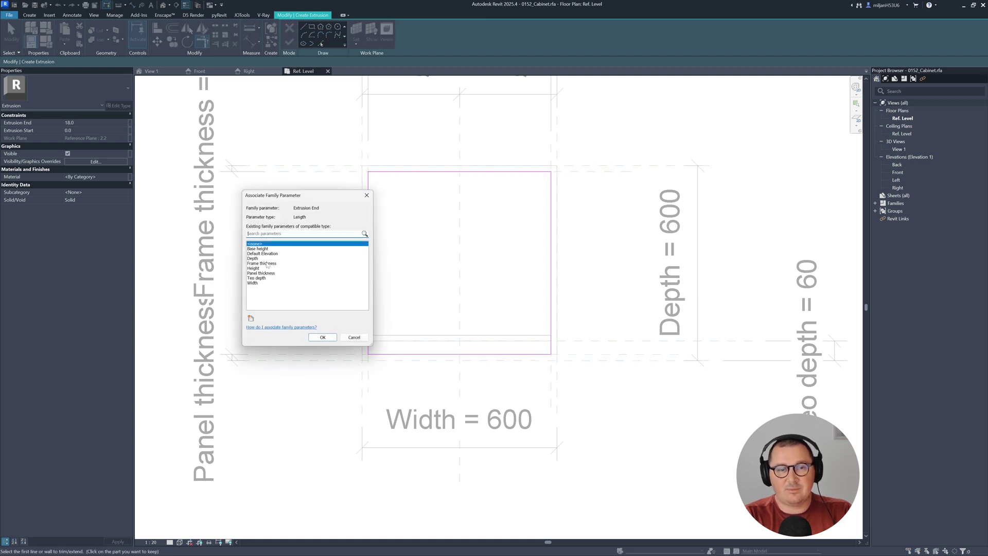
{"action": "left_click", "coordinate": [268, 268]}
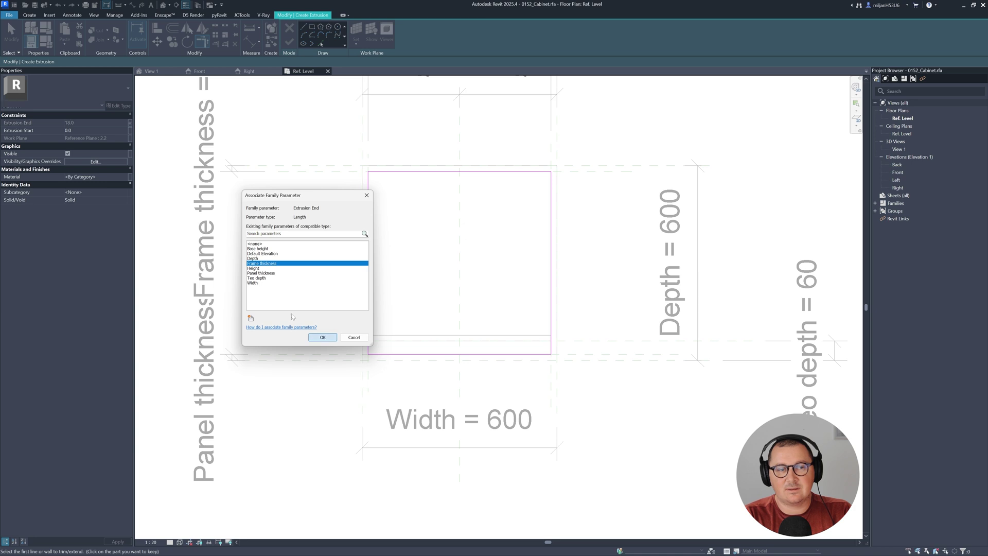
{"action": "left_click", "coordinate": [323, 337]}
{"action": "left_click", "coordinate": [130, 153]}
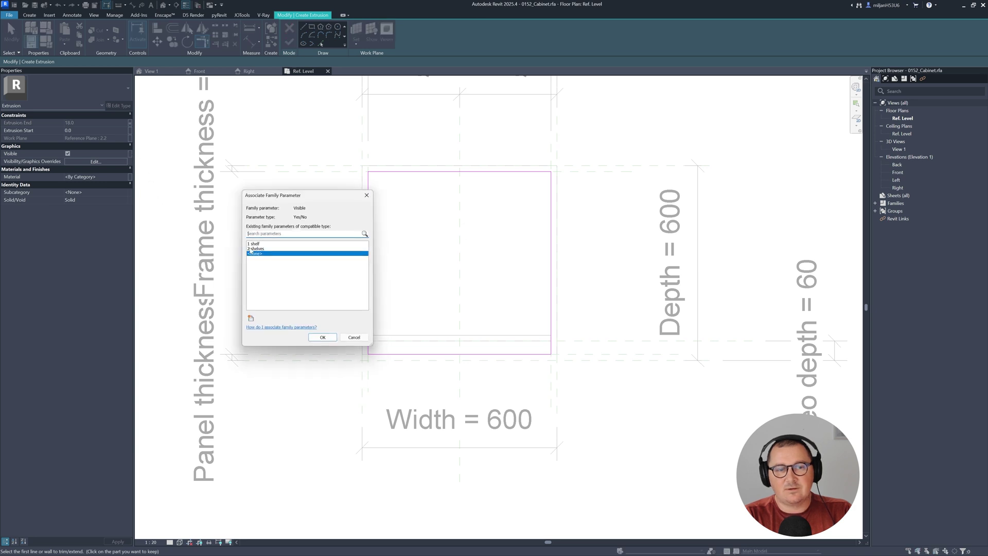
{"action": "left_click", "coordinate": [254, 249]}
{"action": "left_click", "coordinate": [323, 337]}
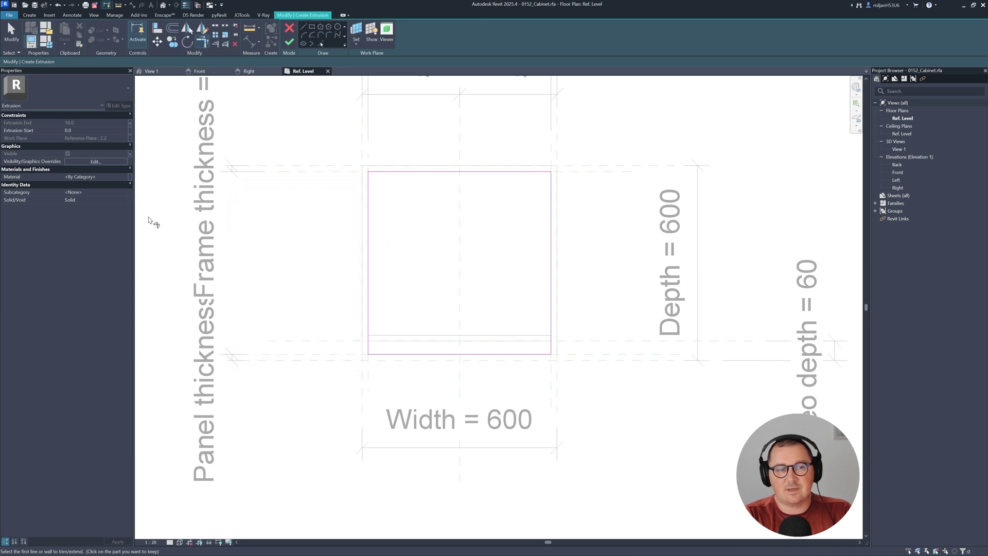
- Link the upper shelf's material to Material_Frame and finish the extrusion in the 3D view
{"action": "left_click", "coordinate": [130, 176]}
{"action": "left_click", "coordinate": [267, 248]}
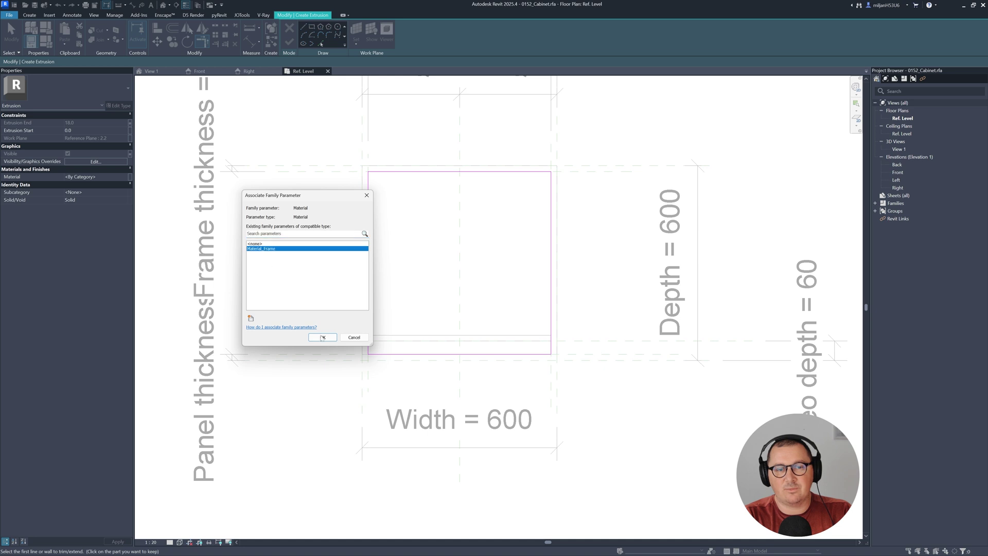
{"action": "left_click", "coordinate": [322, 337]}
{"action": "left_click", "coordinate": [151, 71]}
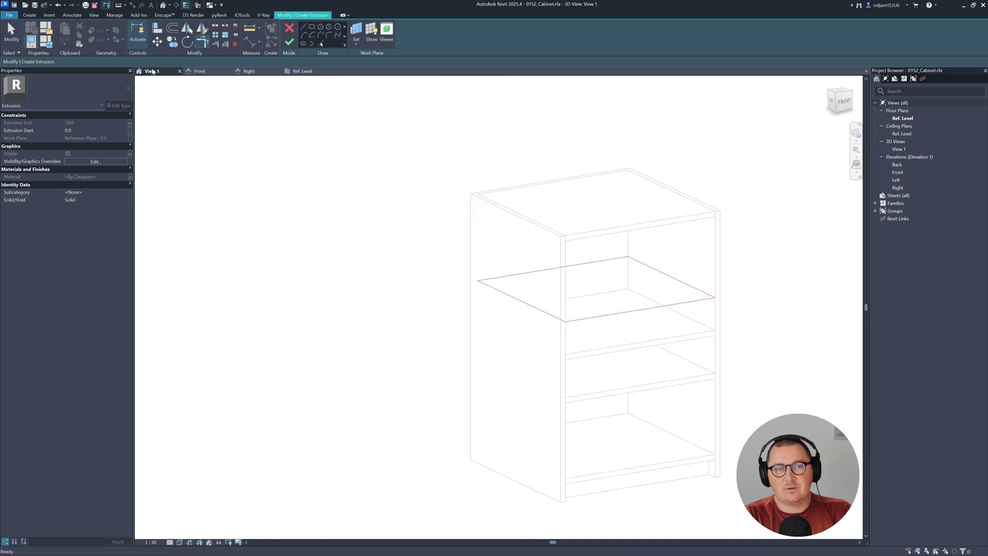
{"action": "left_click", "coordinate": [289, 42]}
{"action": "scroll", "coordinate": [386, 236], "scroll_direction": "down", "scroll_amount": 1}
{"action": "left_click", "coordinate": [397, 254]}
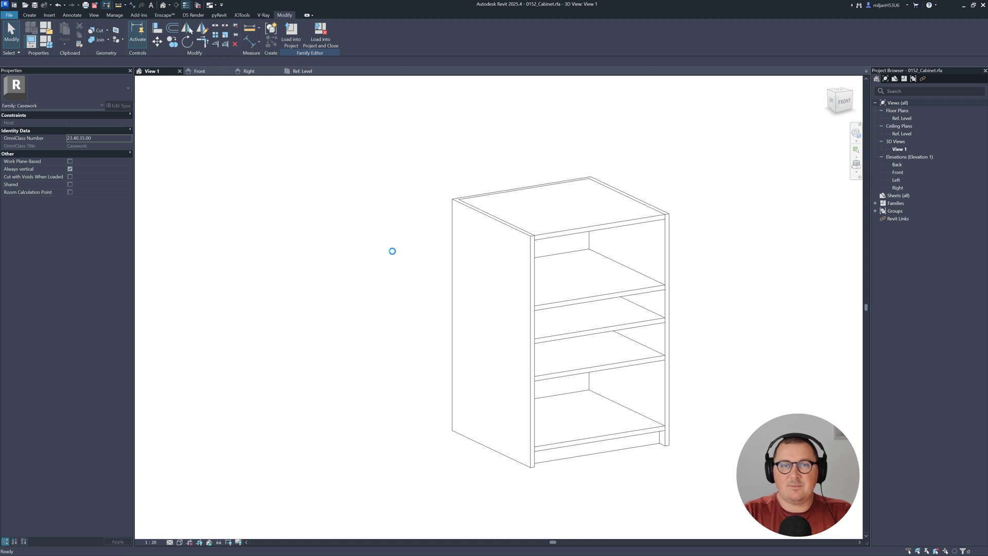
- Create a new project from the Metric Multi-discipline template and open its default 3D view
{"action": "left_click", "coordinate": [14, 17]}
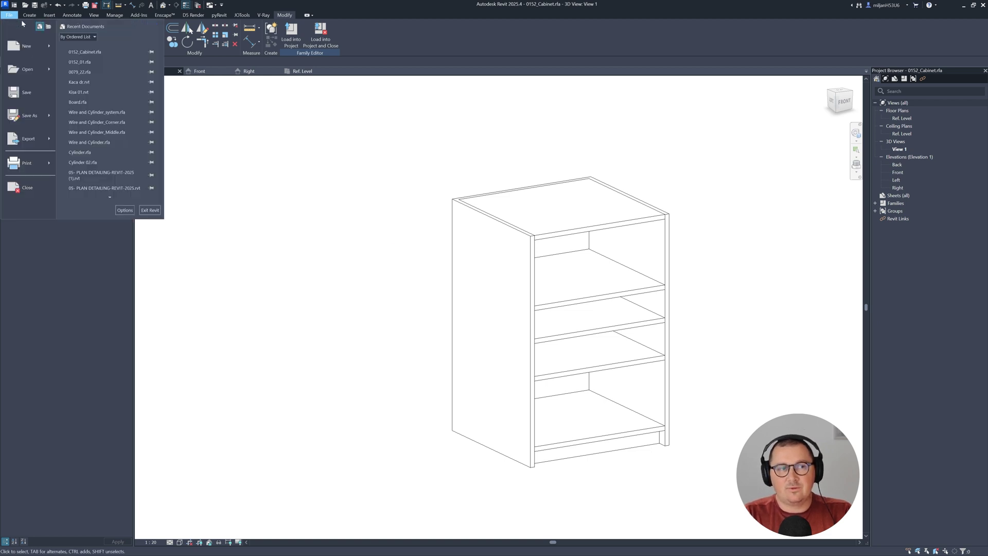
{"action": "mouse_move", "coordinate": [45, 38]}
{"action": "left_click", "coordinate": [192, 89]}
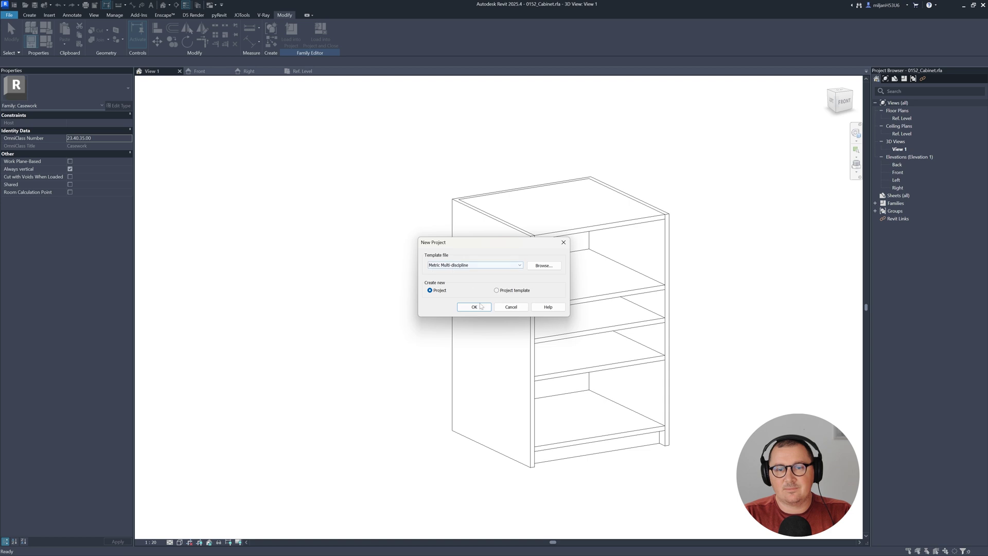
{"action": "left_click", "coordinate": [474, 307]}
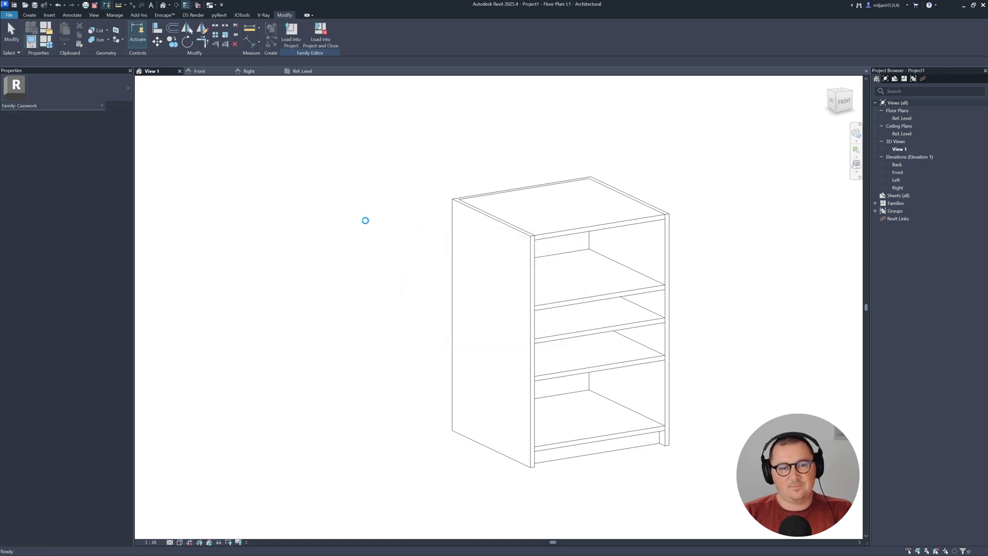
{"action": "left_click", "coordinate": [163, 4]}
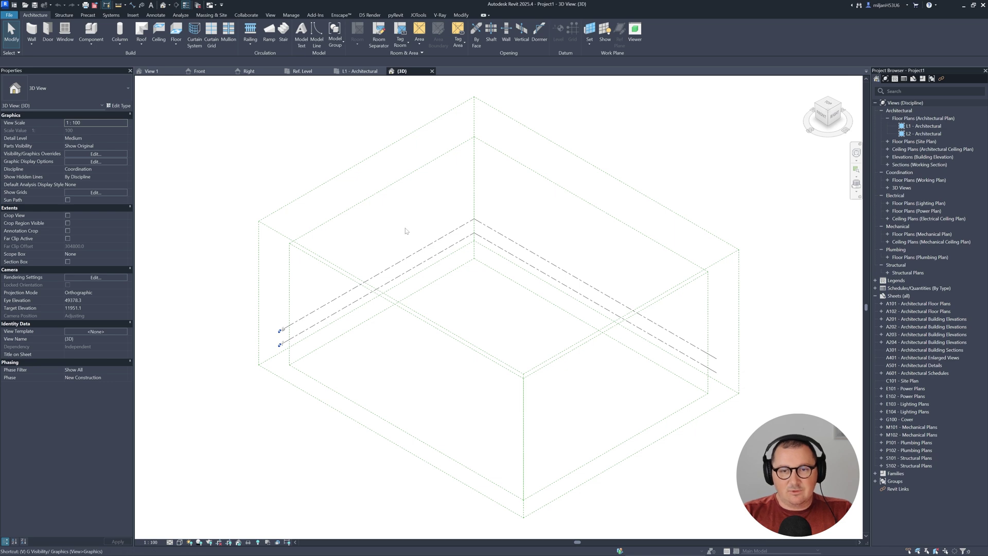
- Hide the Levels and Scope Boxes annotation categories in the project's 3D view
{"action": "key", "text": "v"}
{"action": "key", "text": "g"}
{"action": "left_click", "coordinate": [199, 101]}
{"action": "scroll", "coordinate": [186, 184], "scroll_direction": "up", "scroll_amount": 10}
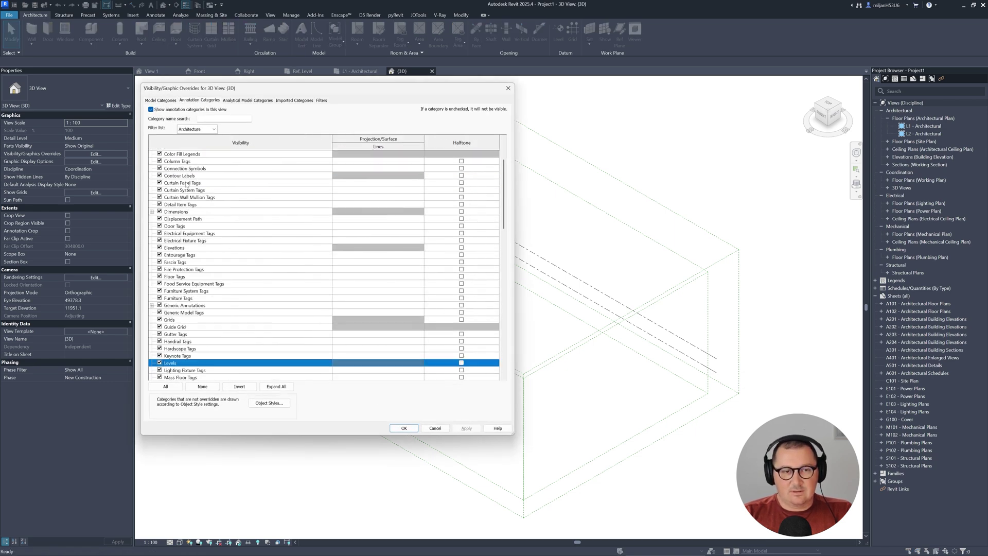
{"action": "key", "text": "space"}
{"action": "scroll", "coordinate": [180, 341], "scroll_direction": "down", "scroll_amount": 10}
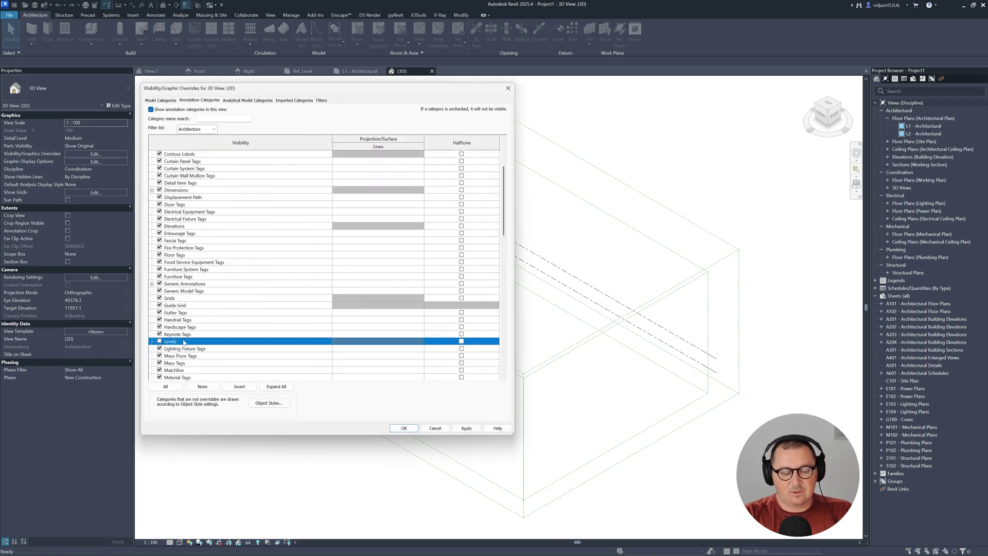
{"action": "left_click", "coordinate": [166, 371]}
{"action": "key", "text": "space"}
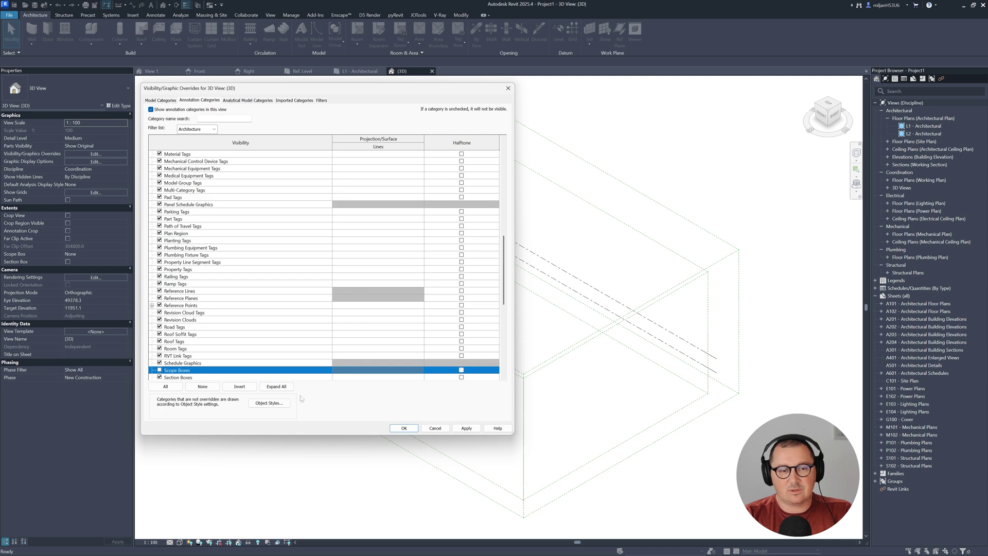
{"action": "left_click", "coordinate": [404, 428]}
- Load the 0152_Cabinet family into the project and place one cabinet at the centre of the L1 - Architectural plan
{"action": "left_click", "coordinate": [151, 71]}
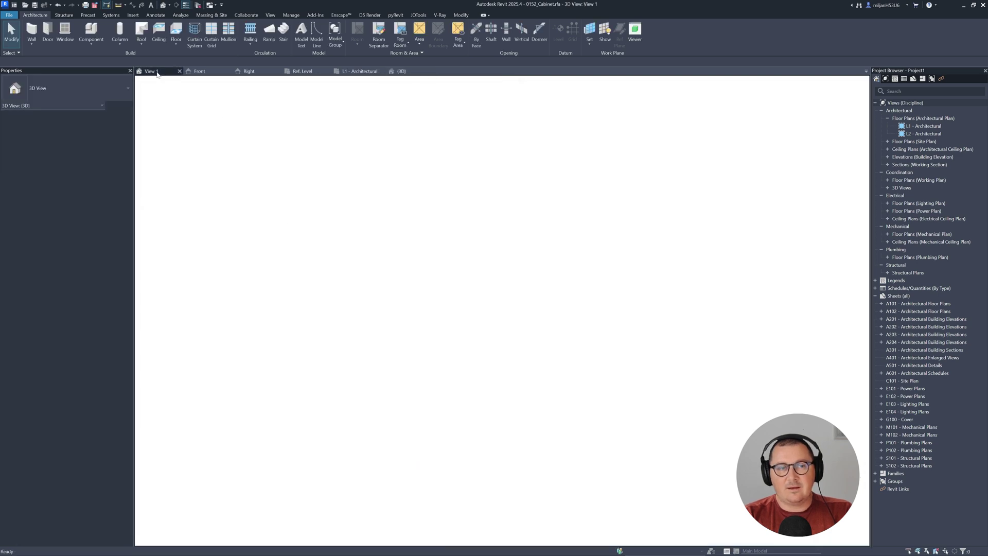
{"action": "left_click", "coordinate": [291, 36]}
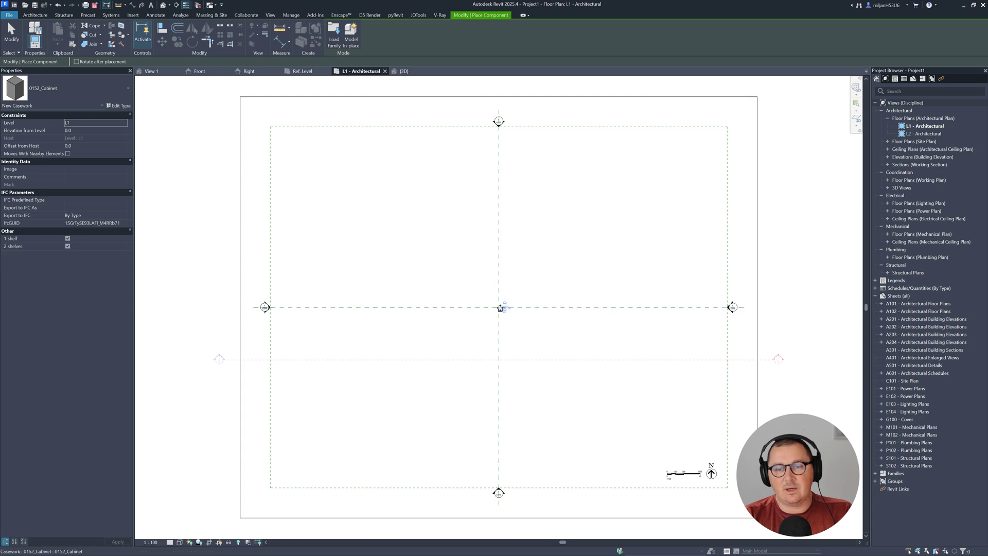
{"action": "left_click", "coordinate": [11, 32]}
- In the project's 3D view, turn off both 1 shelf and 2 shelves for the placed cabinet
{"action": "left_click", "coordinate": [403, 71]}
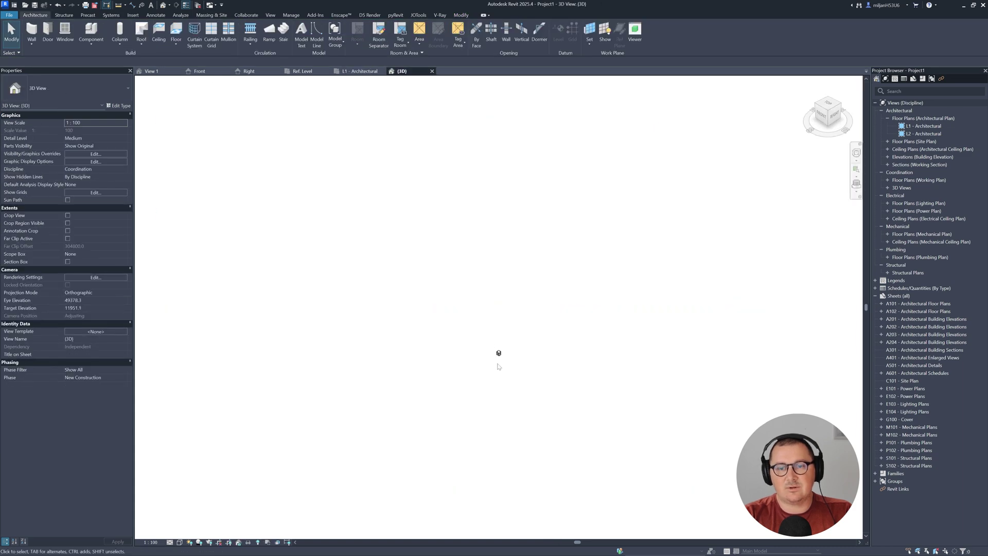
{"action": "middle_click_drag", "start_coordinate": [498, 366], "coordinate": [516, 325], "text": "shift"}
{"action": "left_click", "coordinate": [516, 325]}
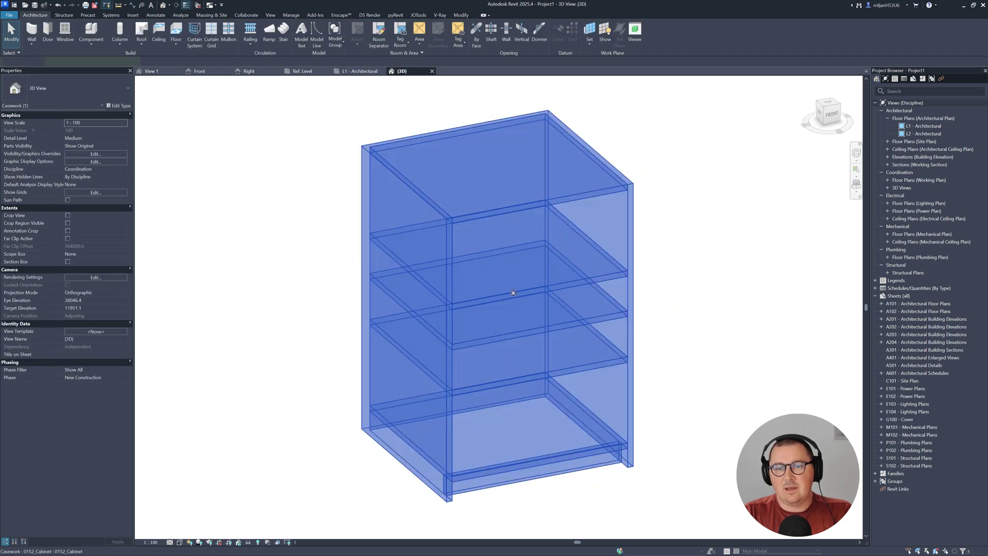
{"action": "middle_click_drag", "start_coordinate": [515, 289], "coordinate": [260, 309], "text": "shift"}
{"action": "left_click", "coordinate": [67, 261]}
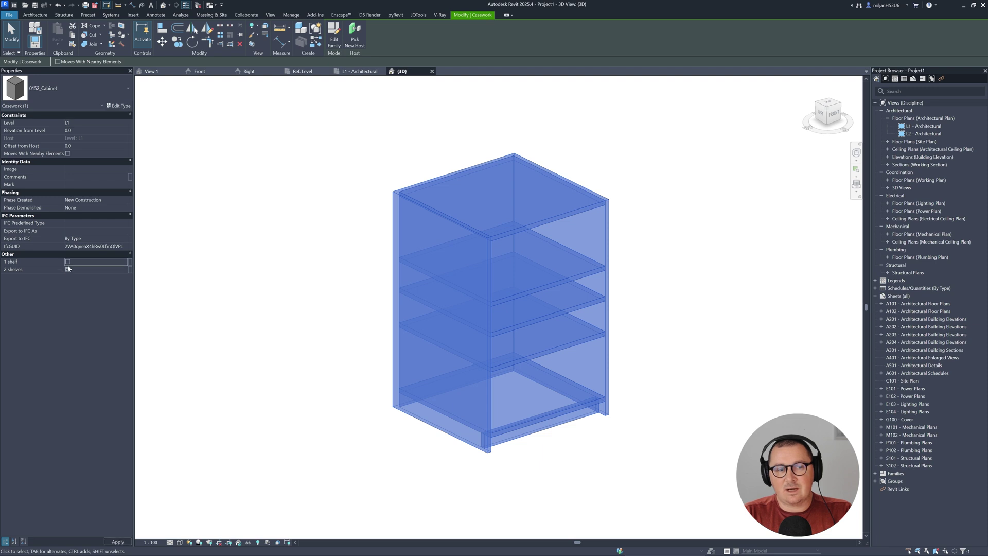
{"action": "left_click", "coordinate": [68, 269]}
{"action": "left_click", "coordinate": [296, 326]}
{"action": "middle_click_drag", "start_coordinate": [340, 366], "coordinate": [310, 350], "text": "shift"}
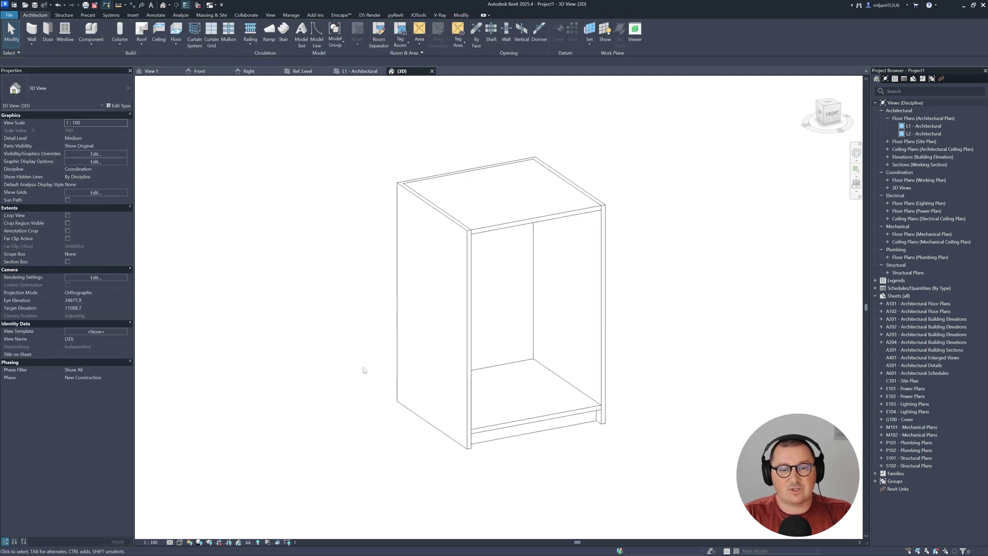
- Try the placed cabinet with 1 shelf on, and switch it to 2 shelves with 1 shelf off
{"action": "left_click", "coordinate": [466, 377]}
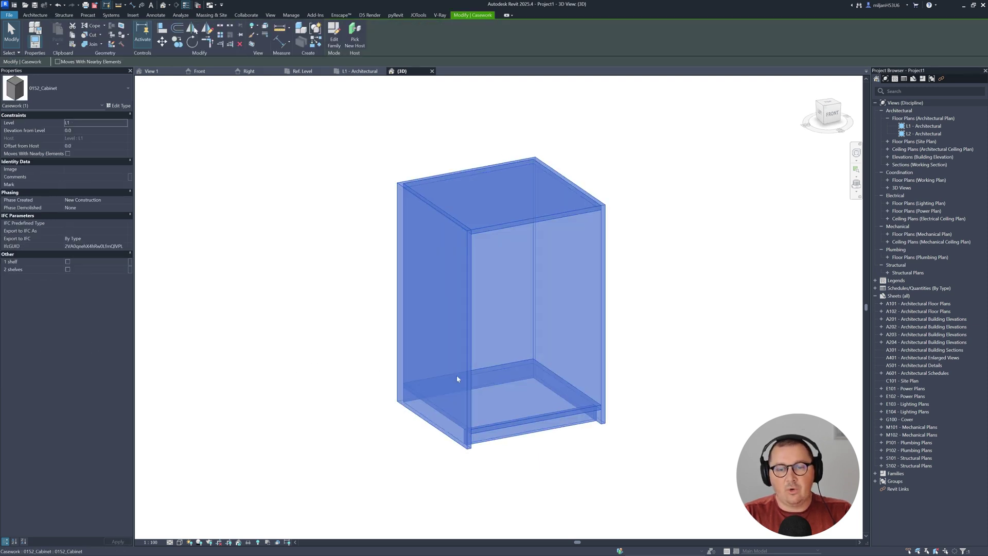
{"action": "left_click", "coordinate": [68, 262]}
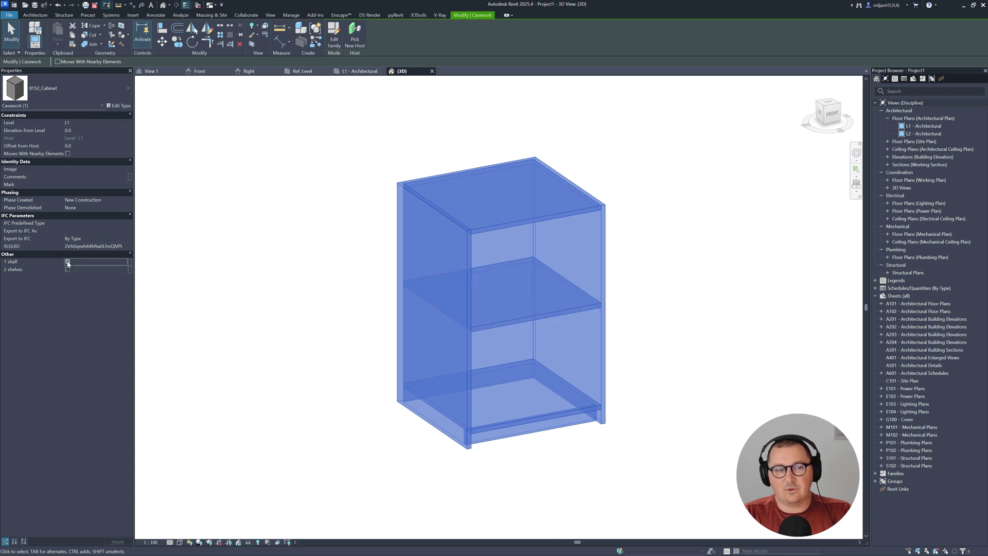
{"action": "left_click", "coordinate": [67, 269]}
{"action": "middle_click_drag", "start_coordinate": [298, 317], "coordinate": [426, 355]}
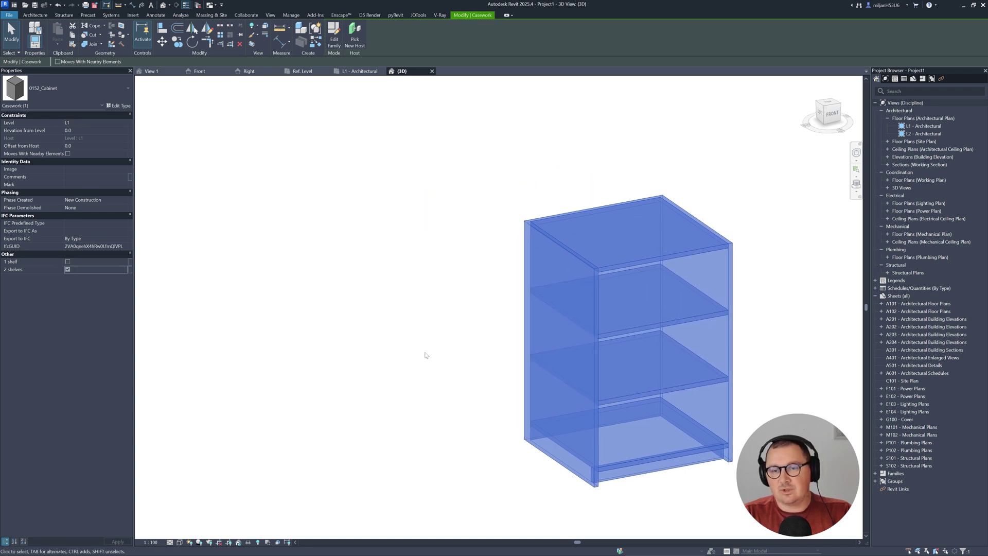
- In the cabinet's type properties, set Height to 1800 and Width to 450
{"action": "left_click", "coordinate": [119, 105]}
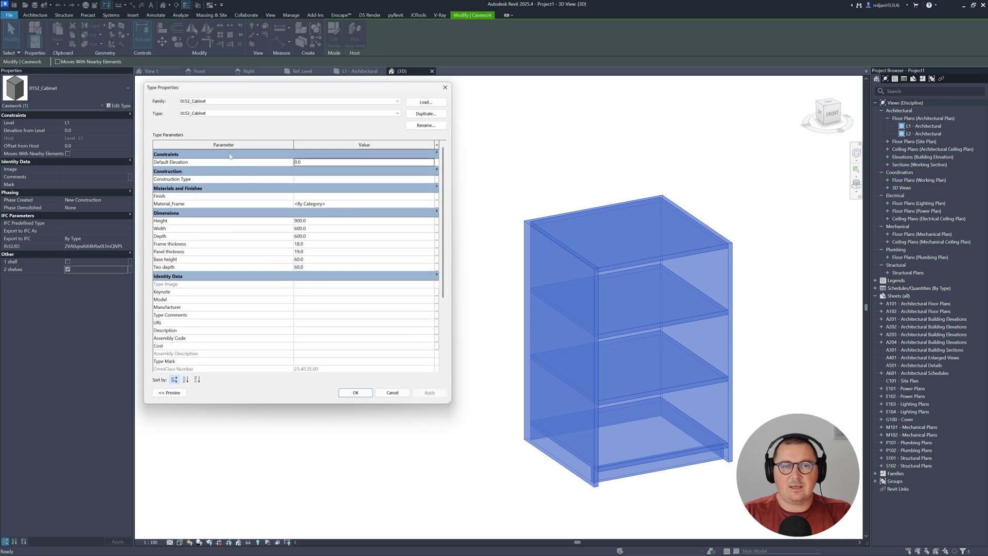
{"action": "left_click", "coordinate": [325, 221]}
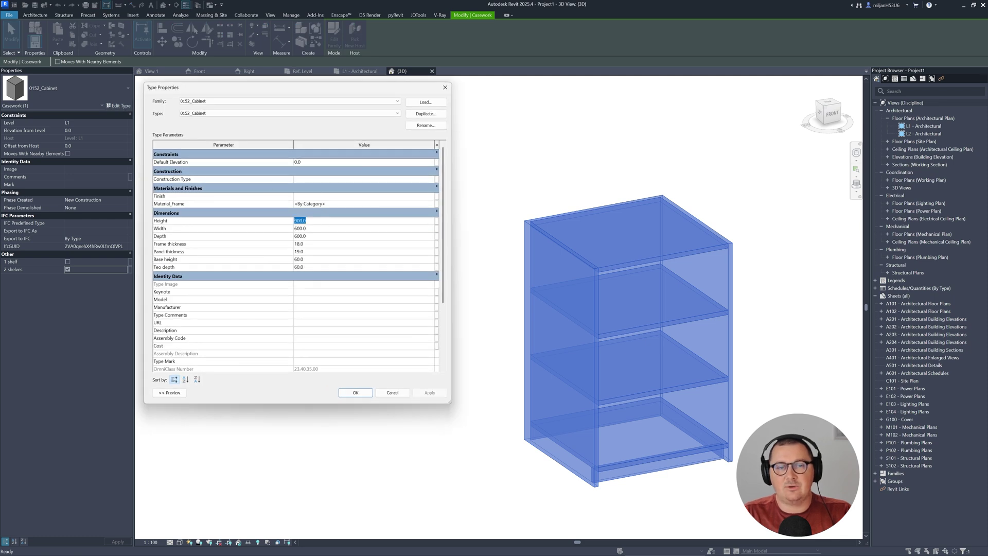
{"action": "type", "text": "1800"}
{"action": "left_click", "coordinate": [325, 229]}
{"action": "type", "text": "45"}
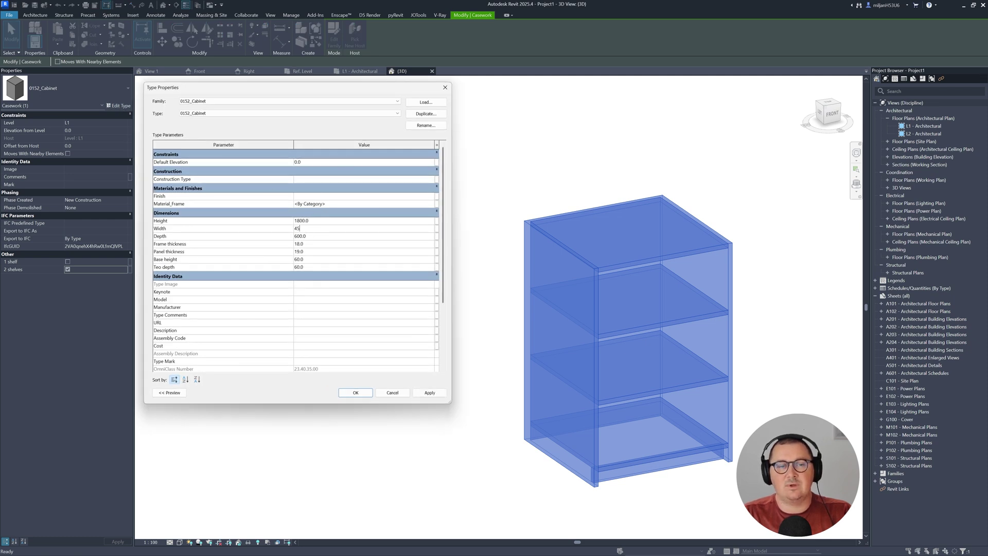
{"action": "type", "text": "0"}
- Set the cabinet type's Depth to 400 and Frame thickness to 25, and apply the changes
{"action": "left_click", "coordinate": [323, 236]}
{"action": "type", "text": "400"}
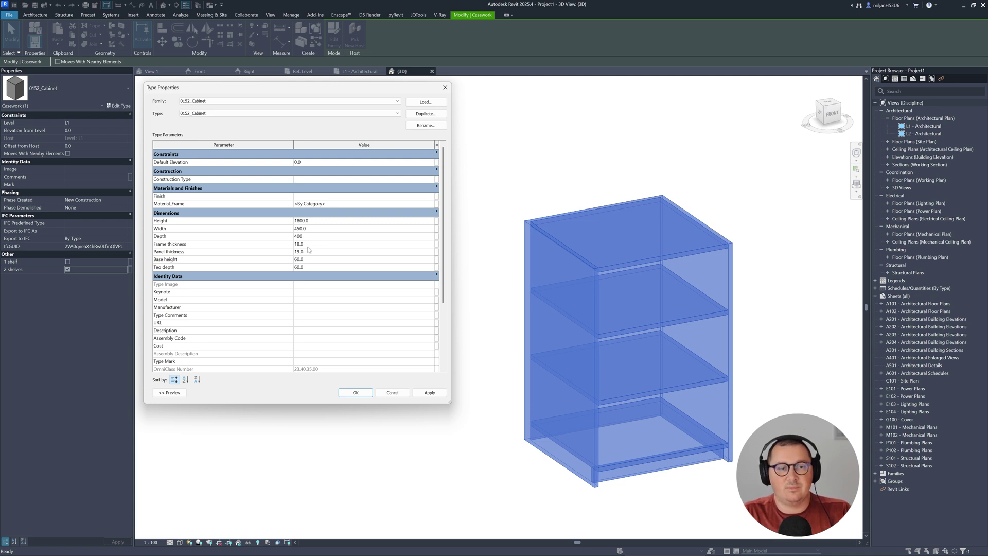
{"action": "left_click", "coordinate": [309, 244]}
{"action": "type", "text": "25"}
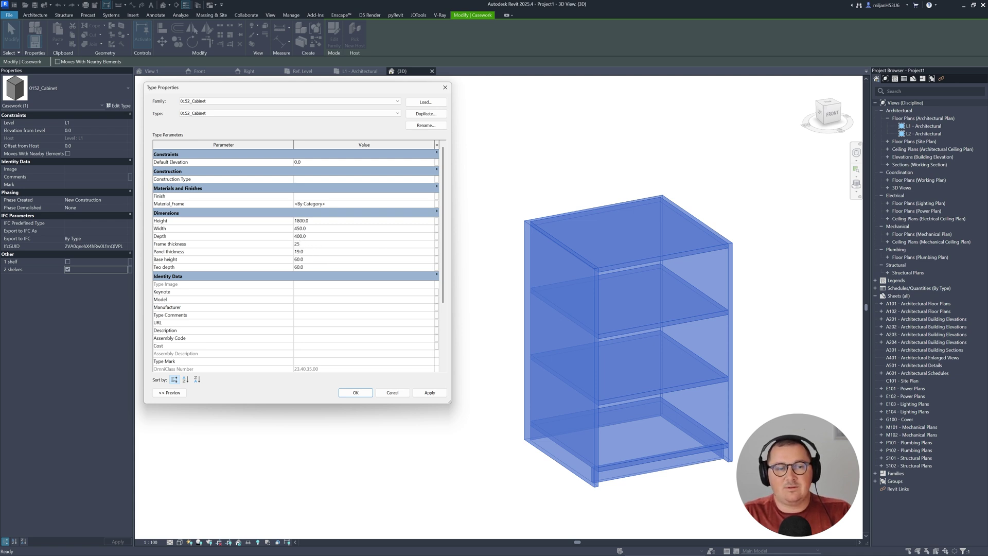
{"action": "left_click", "coordinate": [429, 393]}
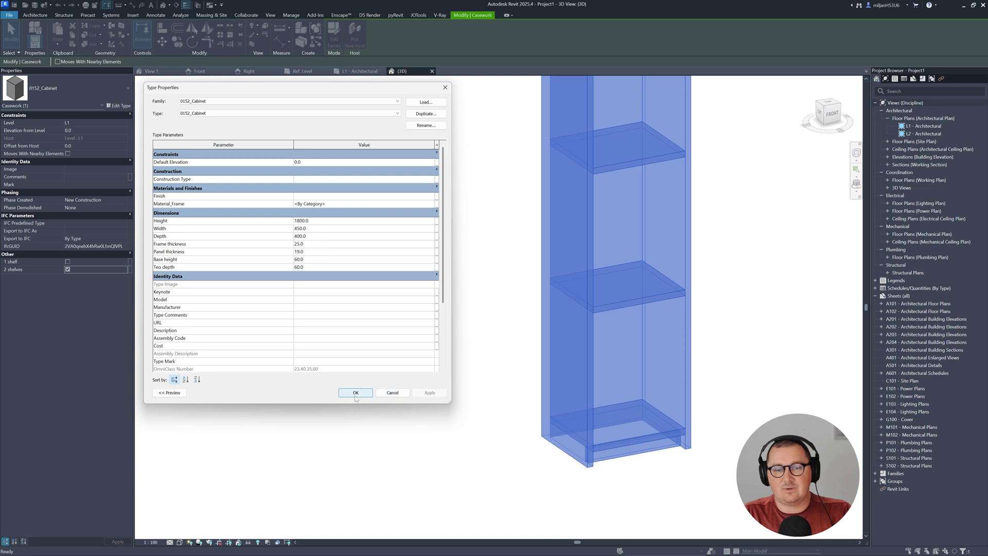
{"action": "left_click", "coordinate": [355, 393]}
{"action": "left_click", "coordinate": [388, 388]}
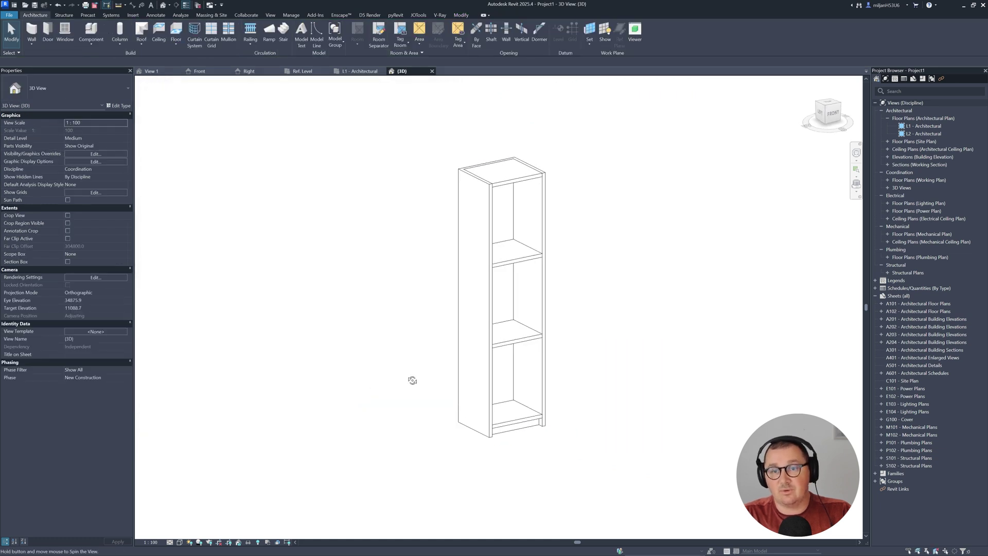
{"action": "scroll", "coordinate": [390, 336], "scroll_direction": "up", "scroll_amount": 1}
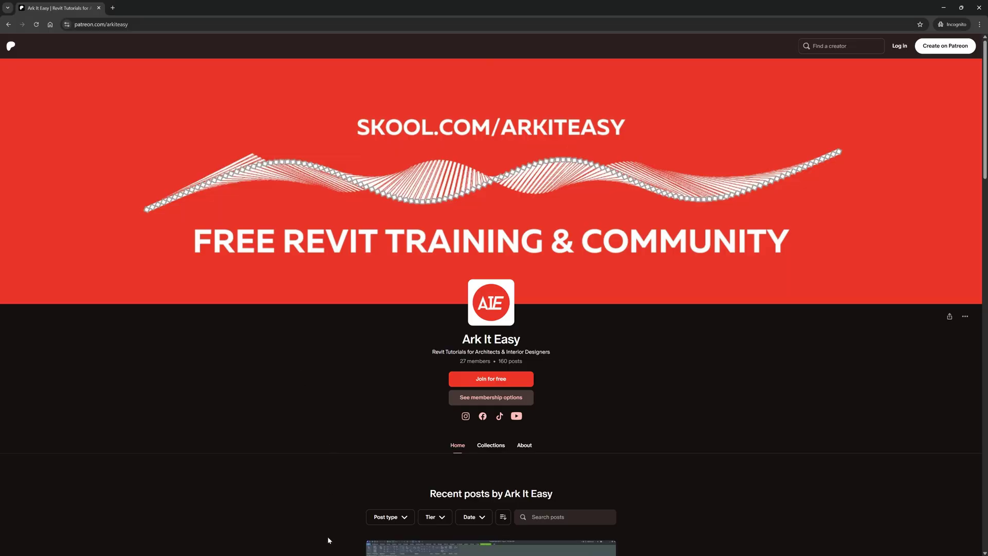
- Switch to the browser, look through the recent posts on the Ark It Easy Patreon page and open its membership options
{"action": "scroll", "coordinate": [325, 457], "scroll_direction": "down", "scroll_amount": 1}
{"action": "scroll", "coordinate": [324, 457], "scroll_direction": "down", "scroll_amount": 3}
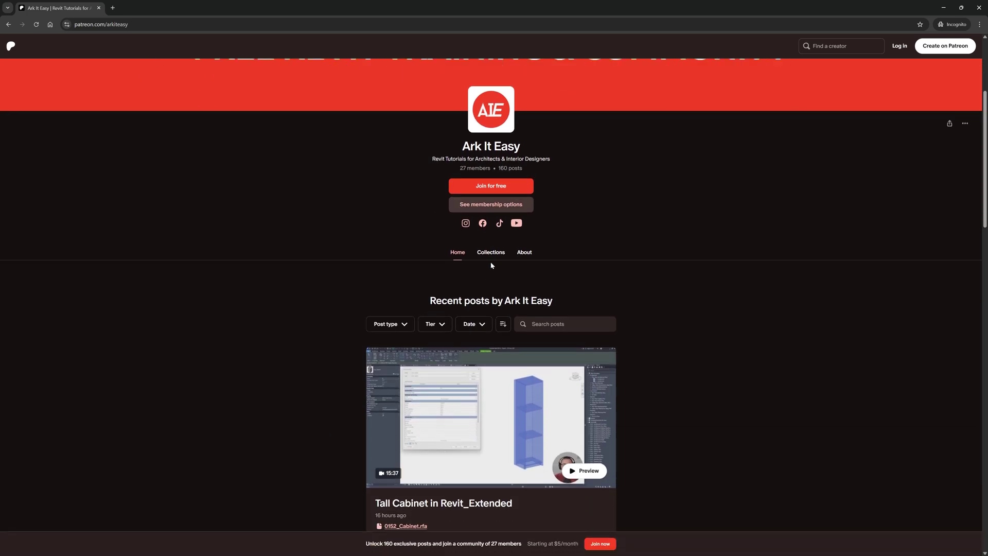
{"action": "left_click", "coordinate": [491, 209]}
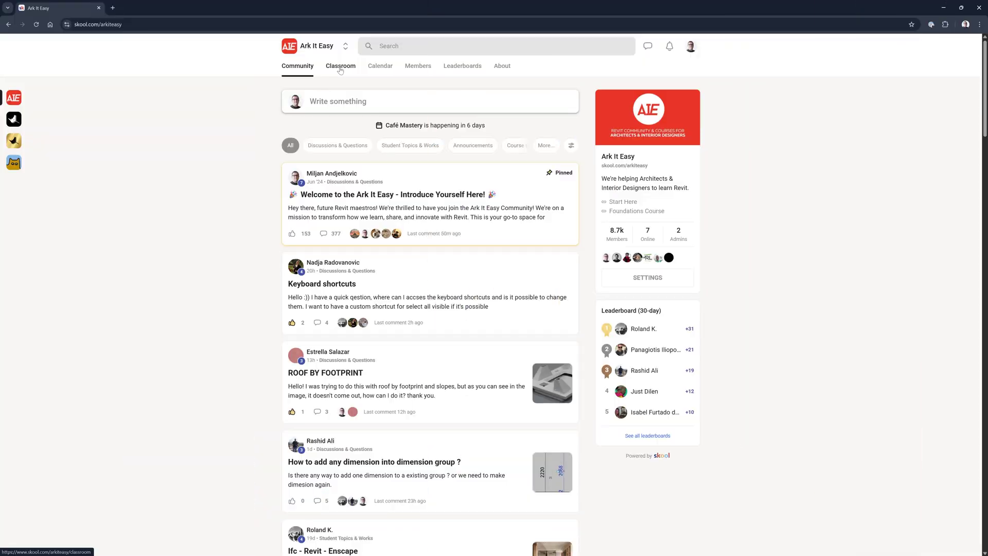
- Open the Classroom of the Ark It Easy Skool community and look through its course list
{"action": "left_click", "coordinate": [340, 67]}
{"action": "left_click", "coordinate": [478, 149]}
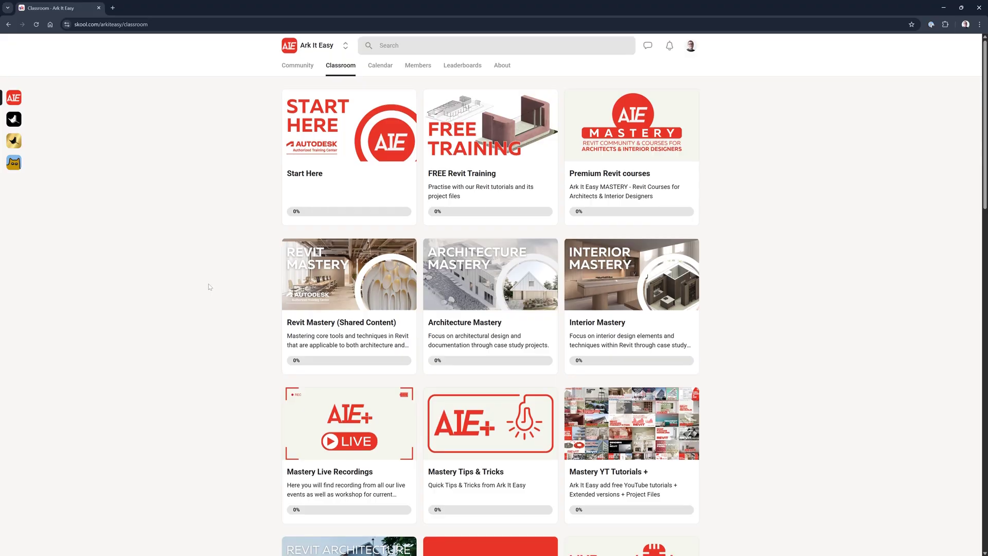
{"action": "scroll", "coordinate": [210, 286], "scroll_direction": "down", "scroll_amount": 5}
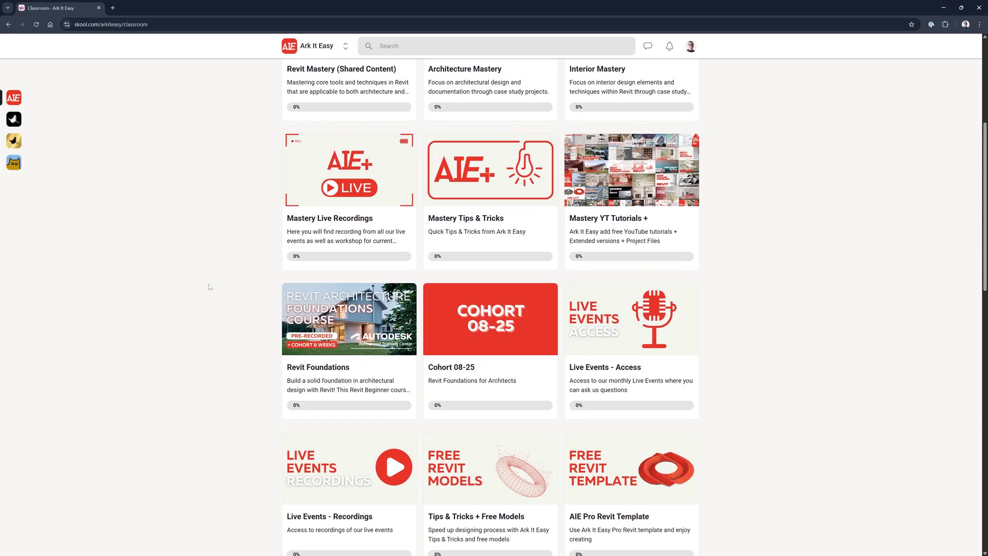
{"action": "scroll", "coordinate": [209, 284], "scroll_direction": "down", "scroll_amount": 3}
{"action": "scroll", "coordinate": [209, 285], "scroll_direction": "down", "scroll_amount": 1}
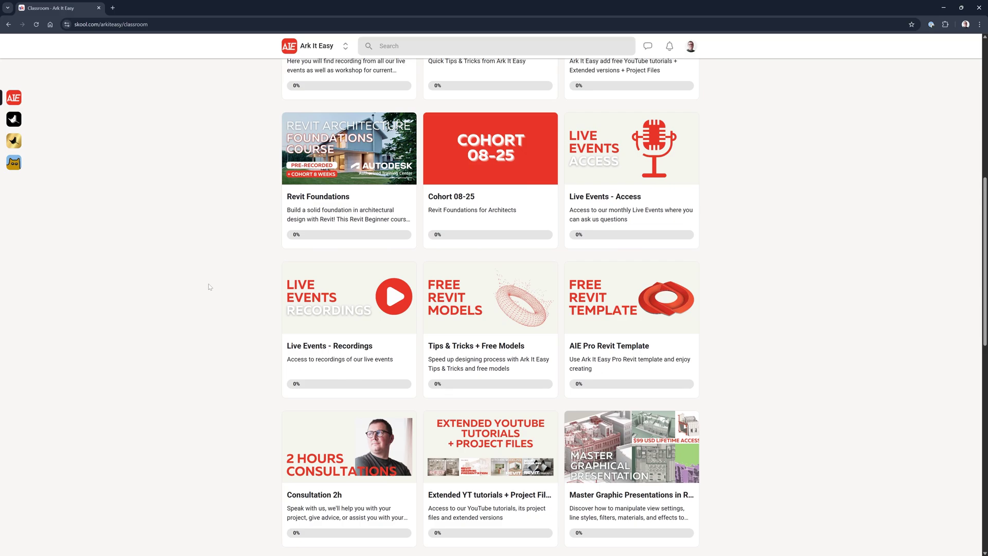